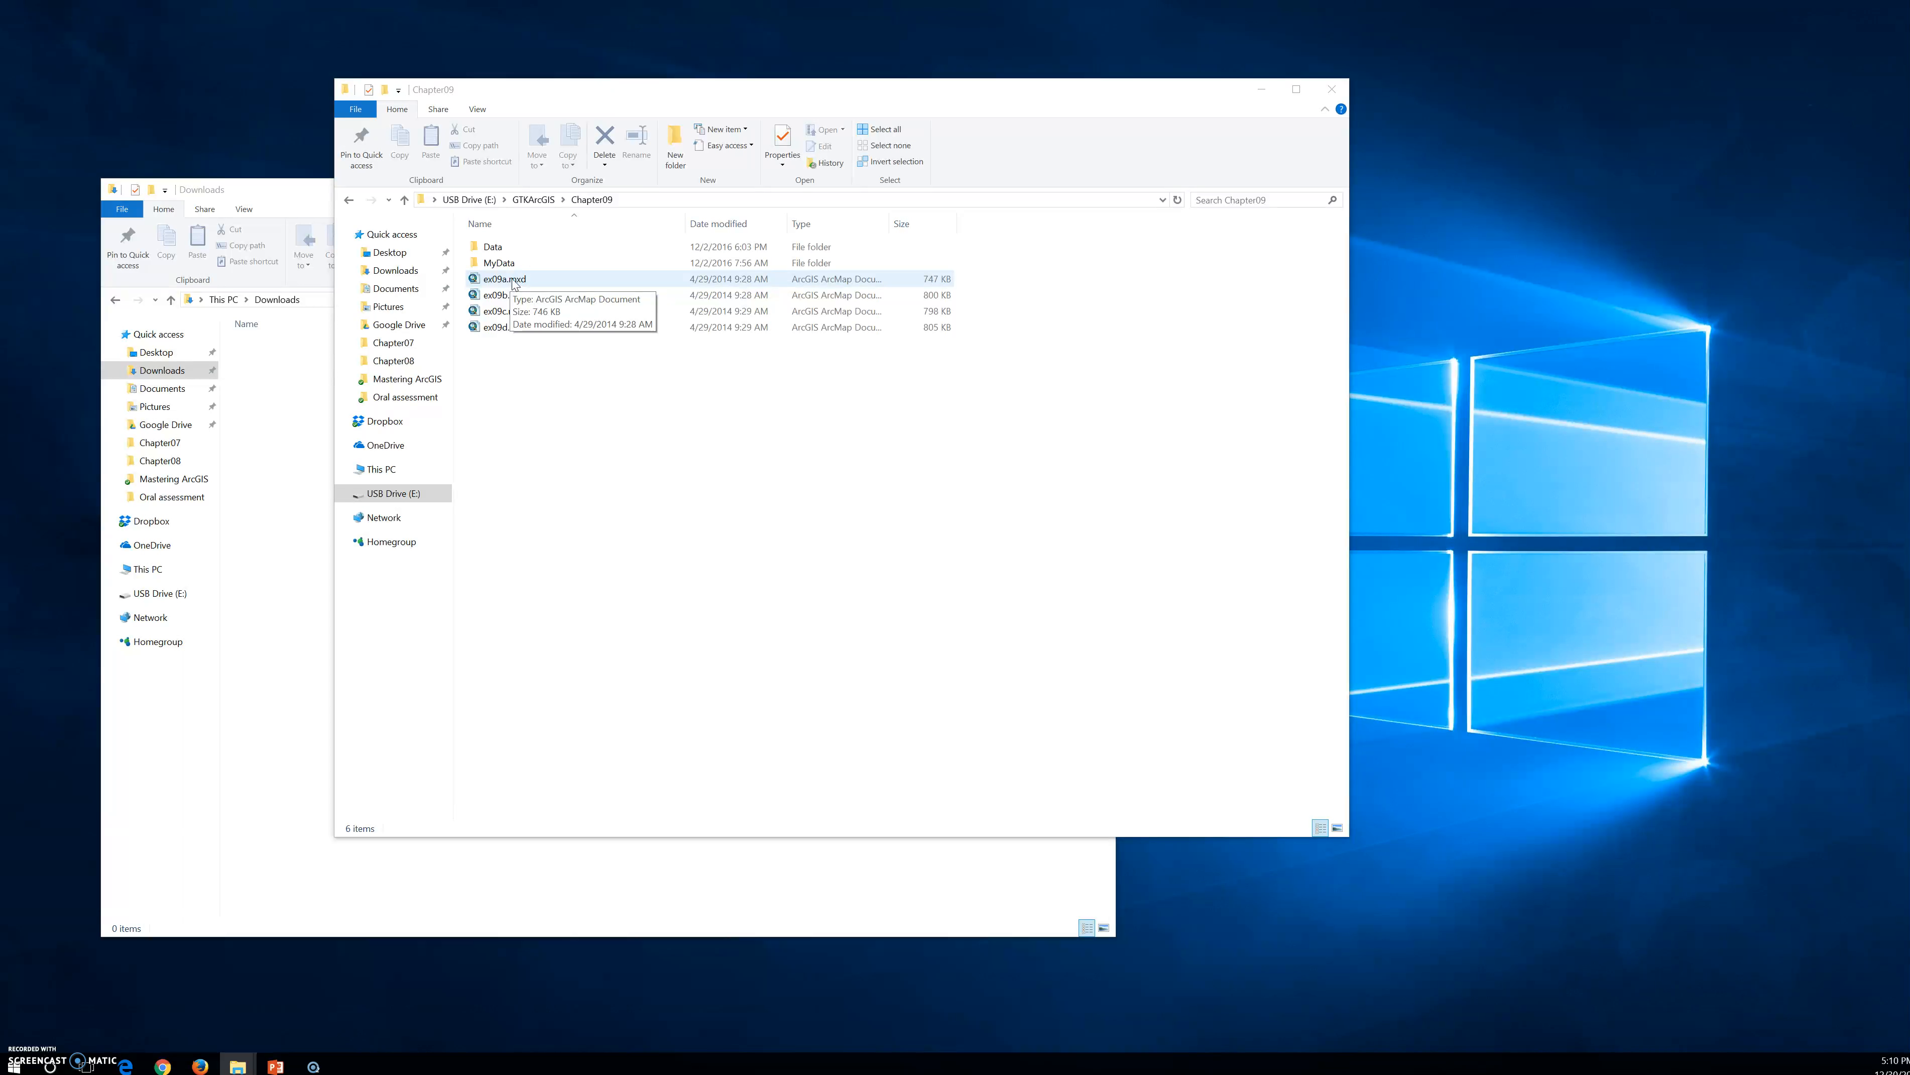
Step: Open the map document ex09a.mxd from the Chapter09 folder in ArcMap
click(520, 296)
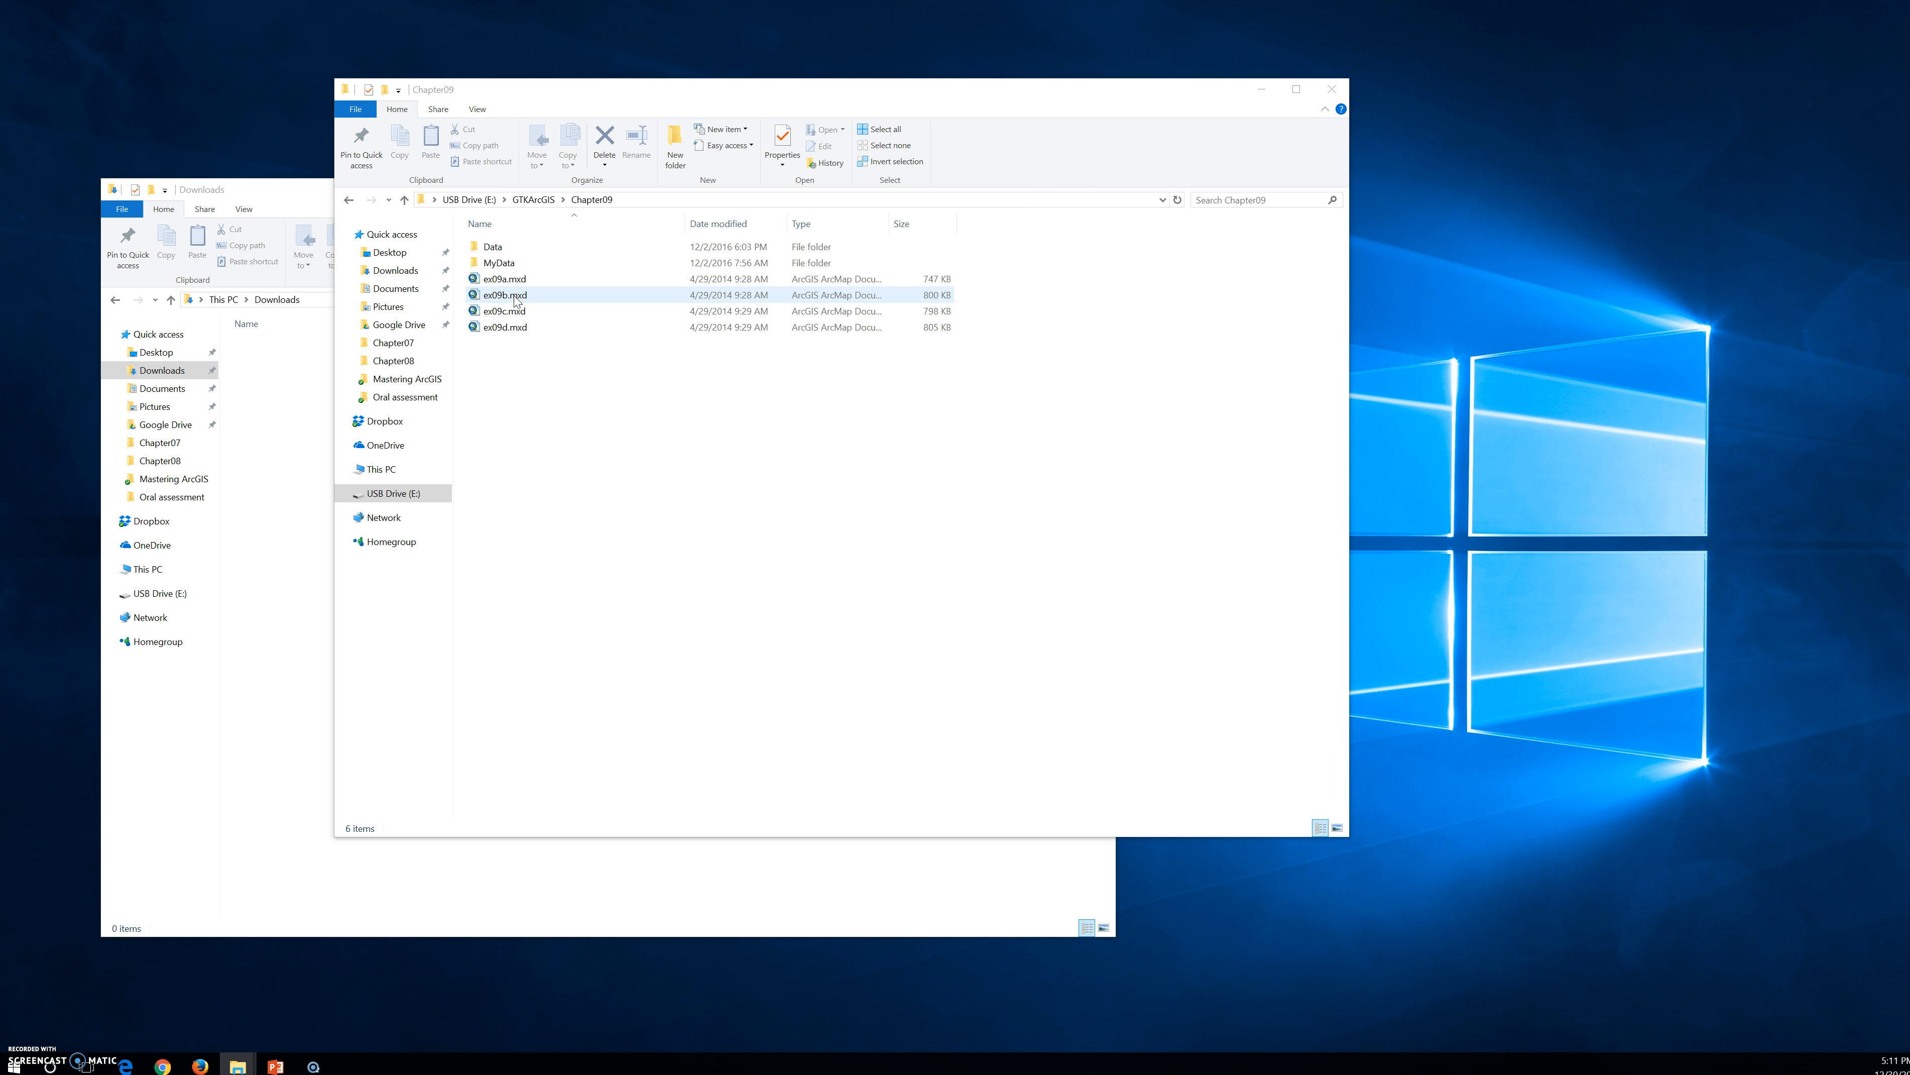
click(496, 283)
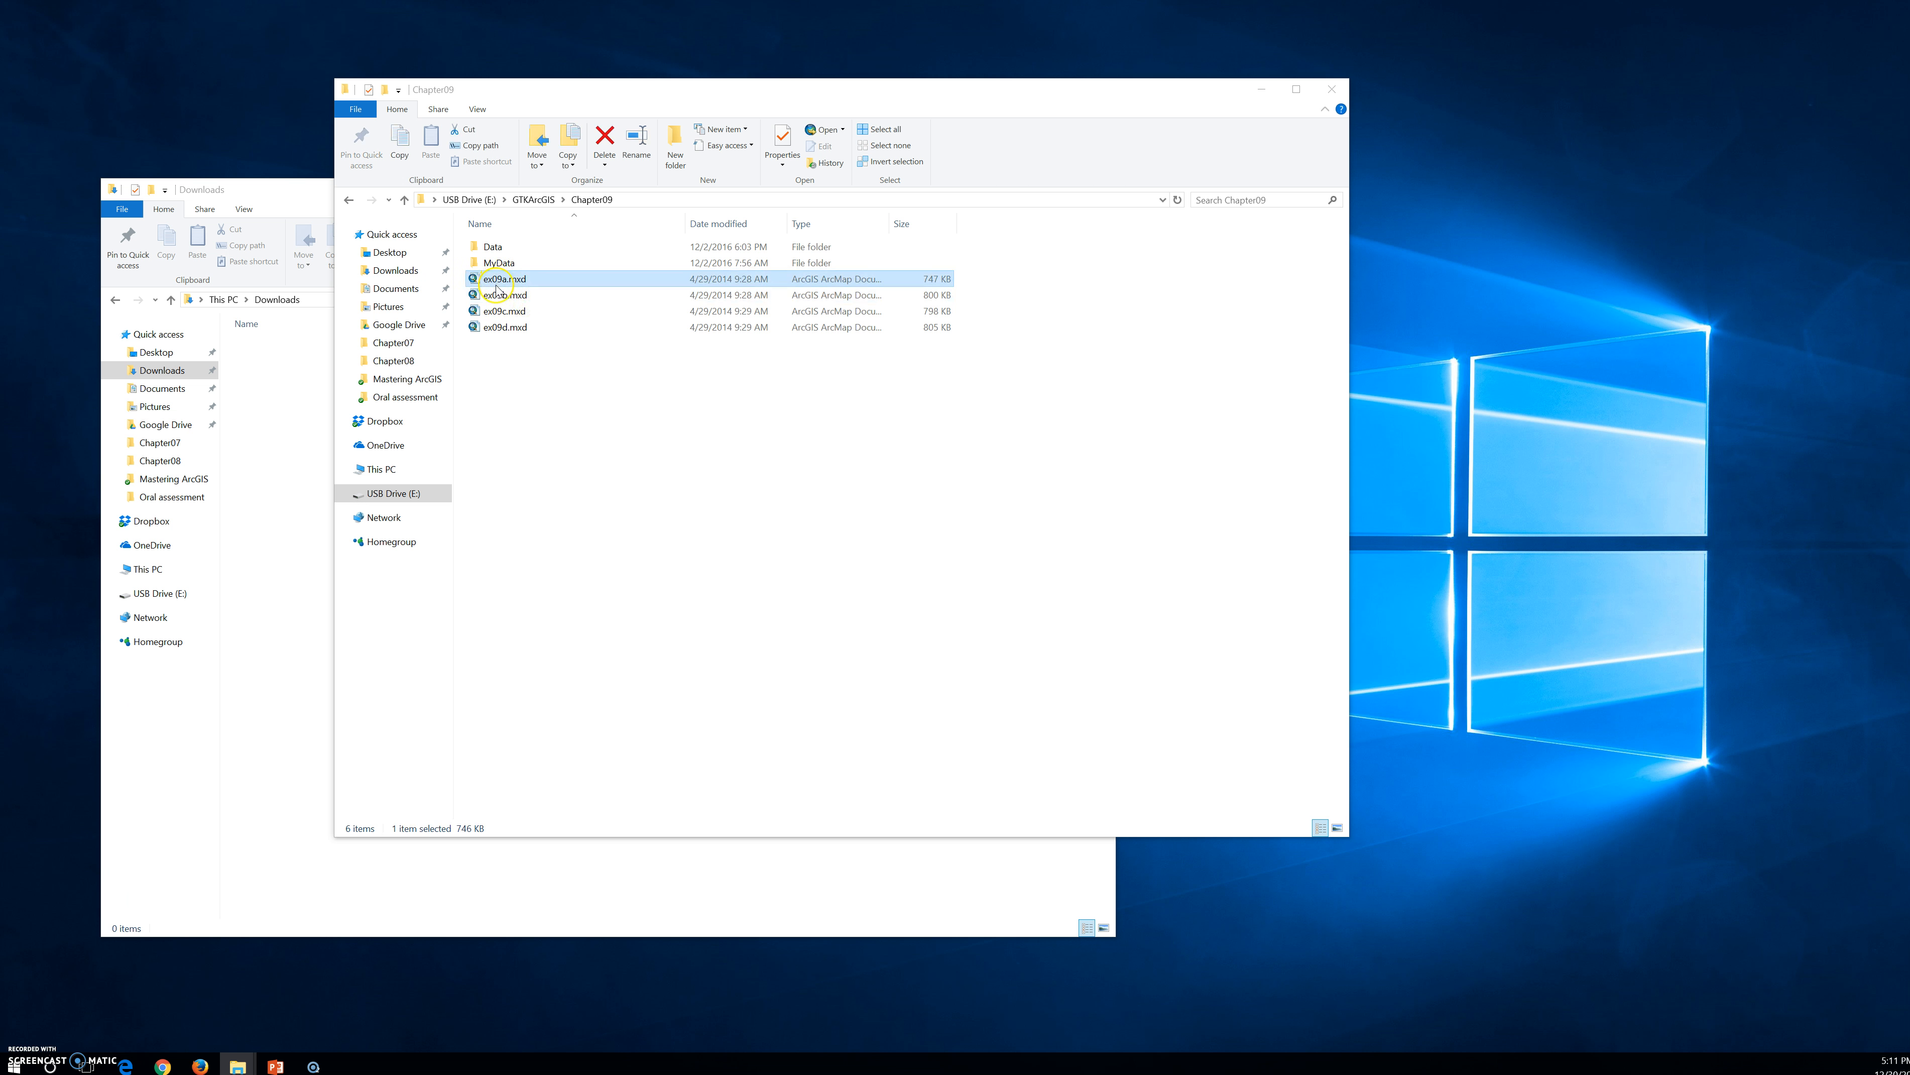
double_click(496, 286)
double_click(496, 280)
Step: Return the map to data view and close the floating Layout toolbar
click(204, 1030)
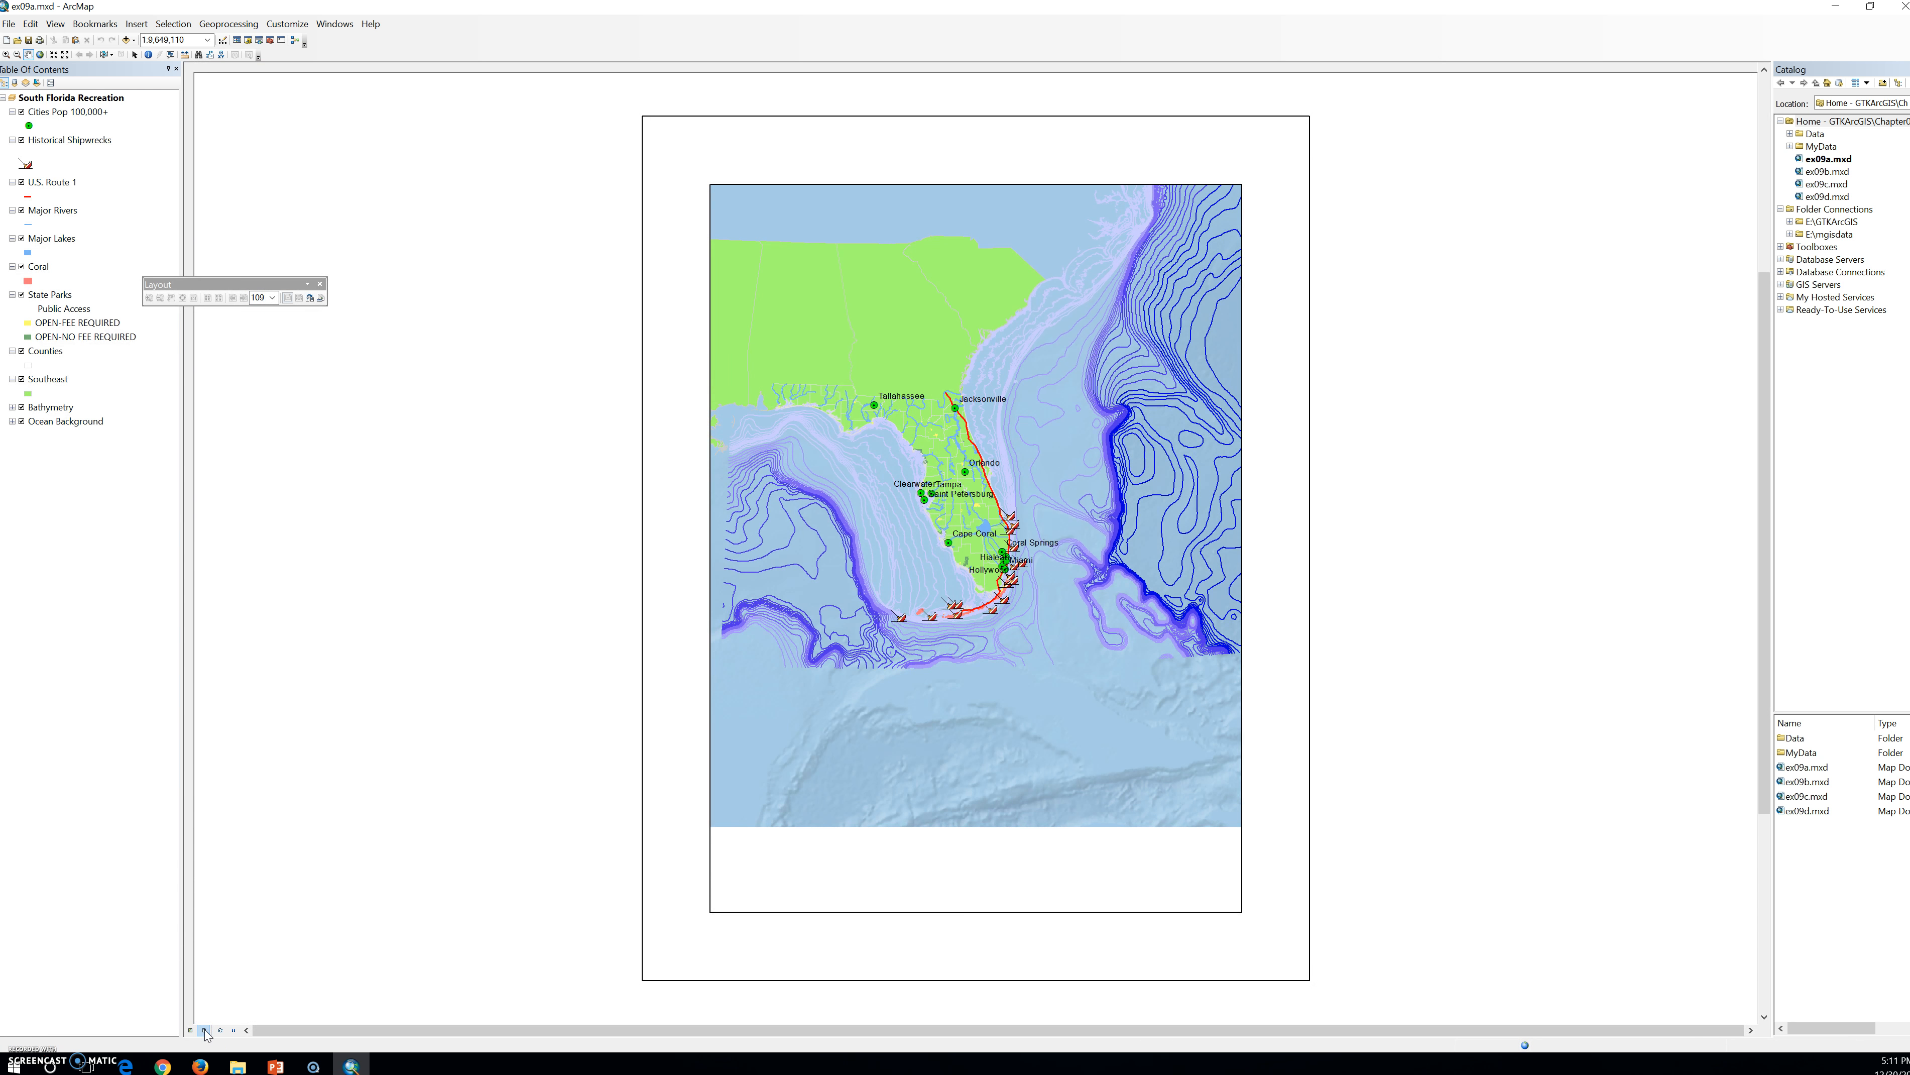
click(190, 1030)
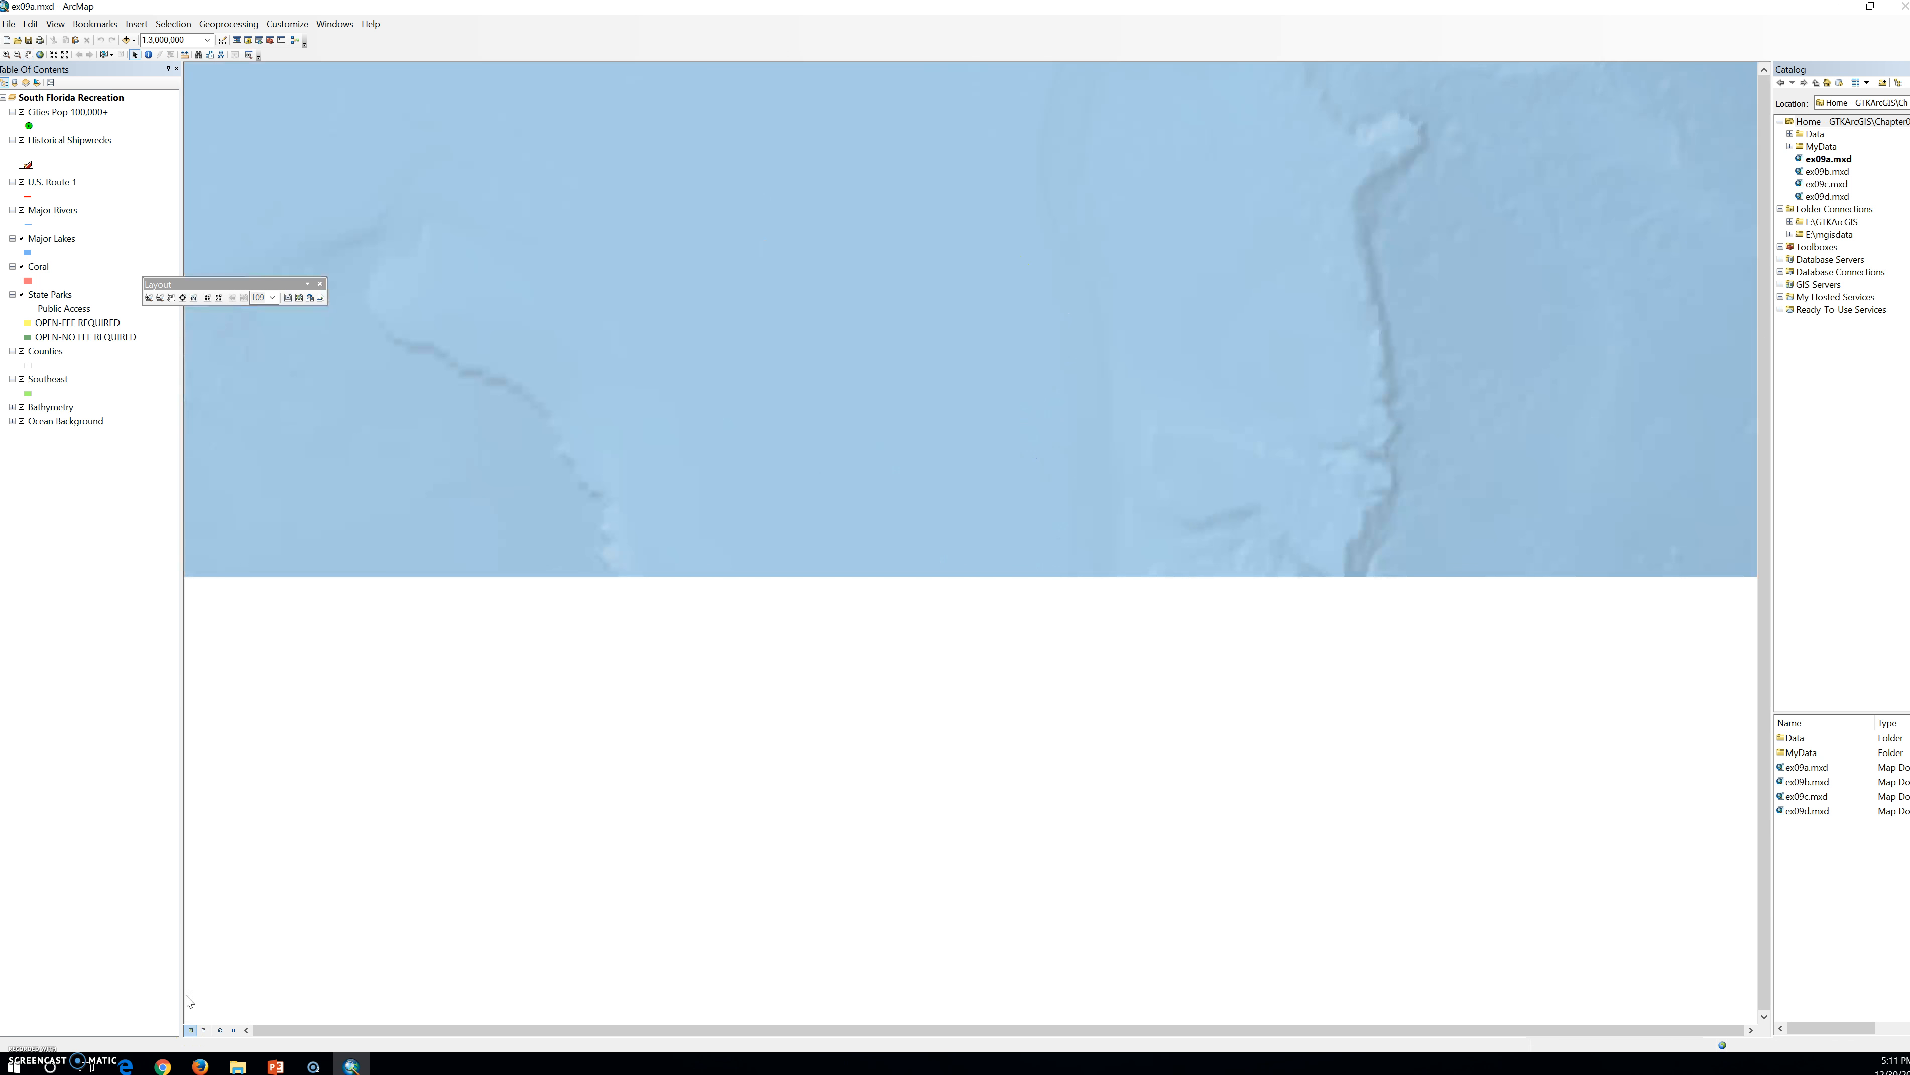
click(319, 284)
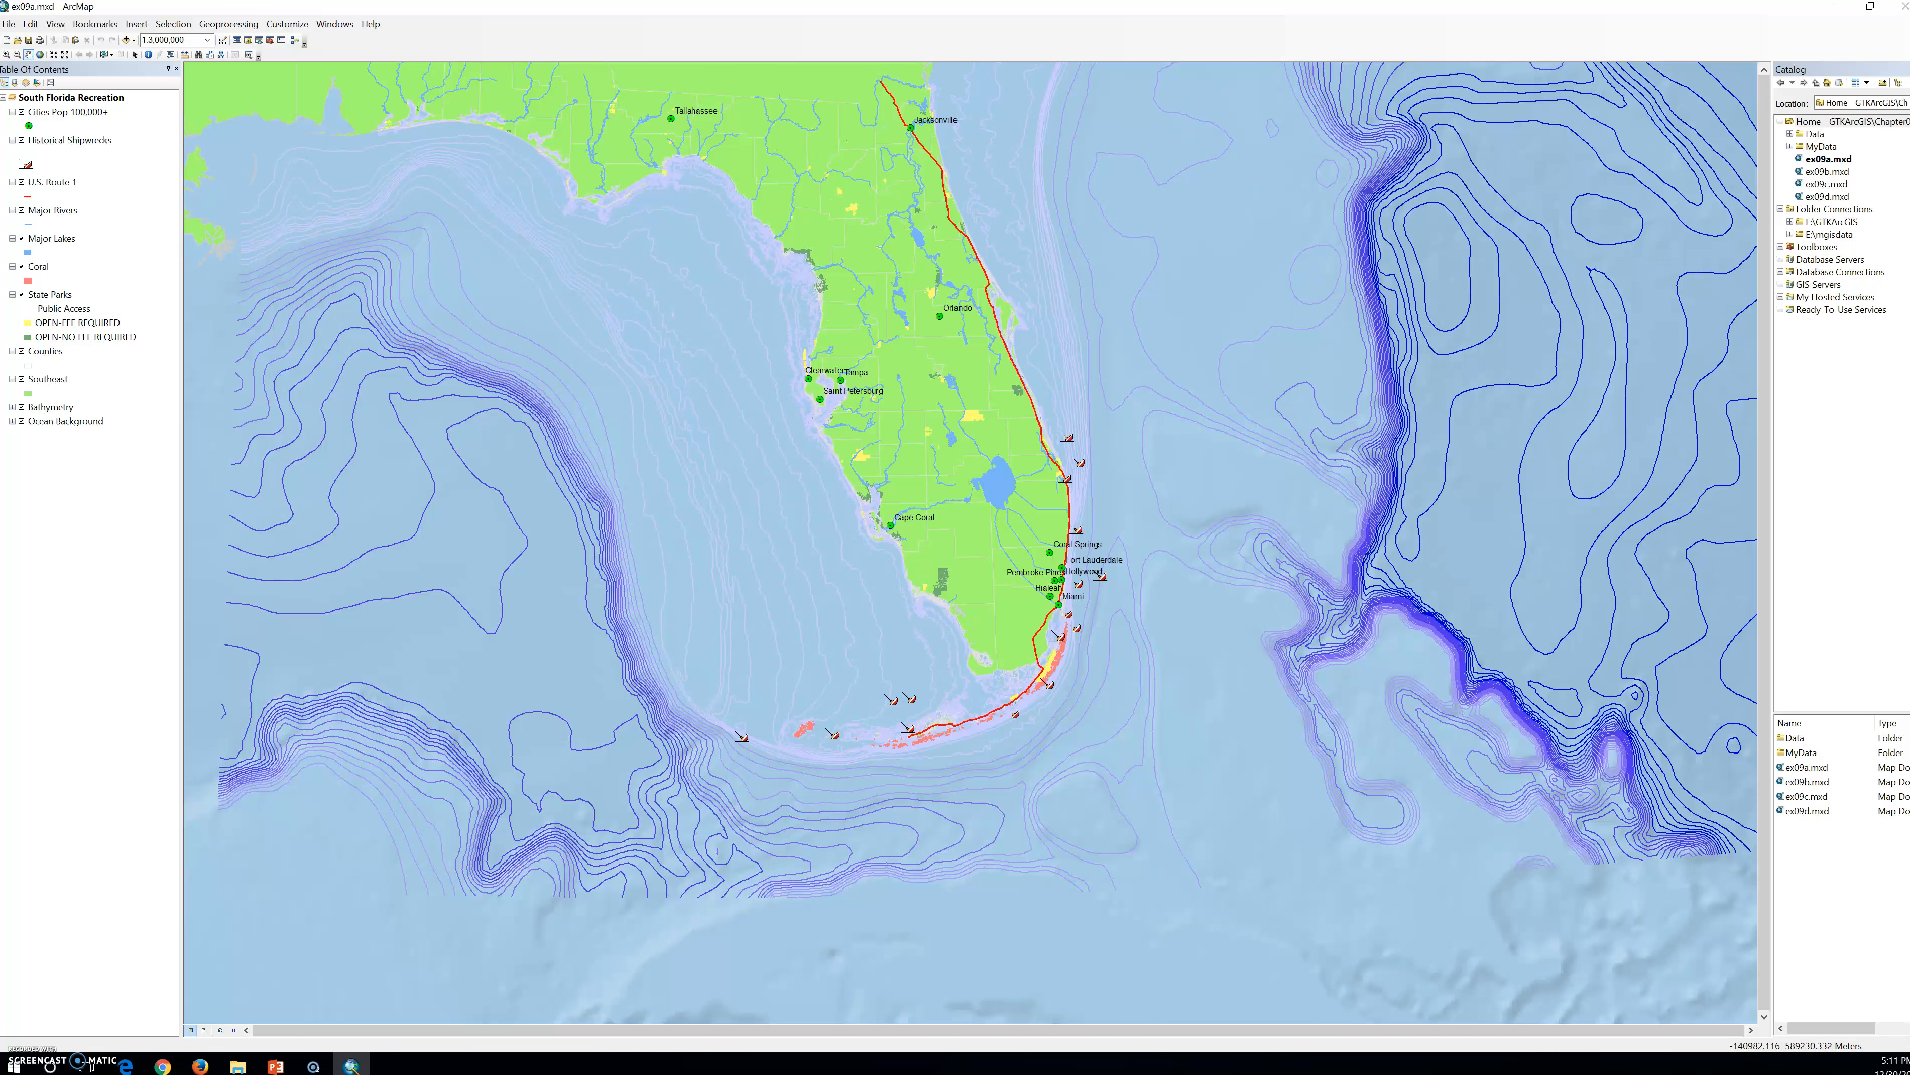
Step: Turn on feature labels for the Southeast layer and zoom to its full extent
right_click(47, 385)
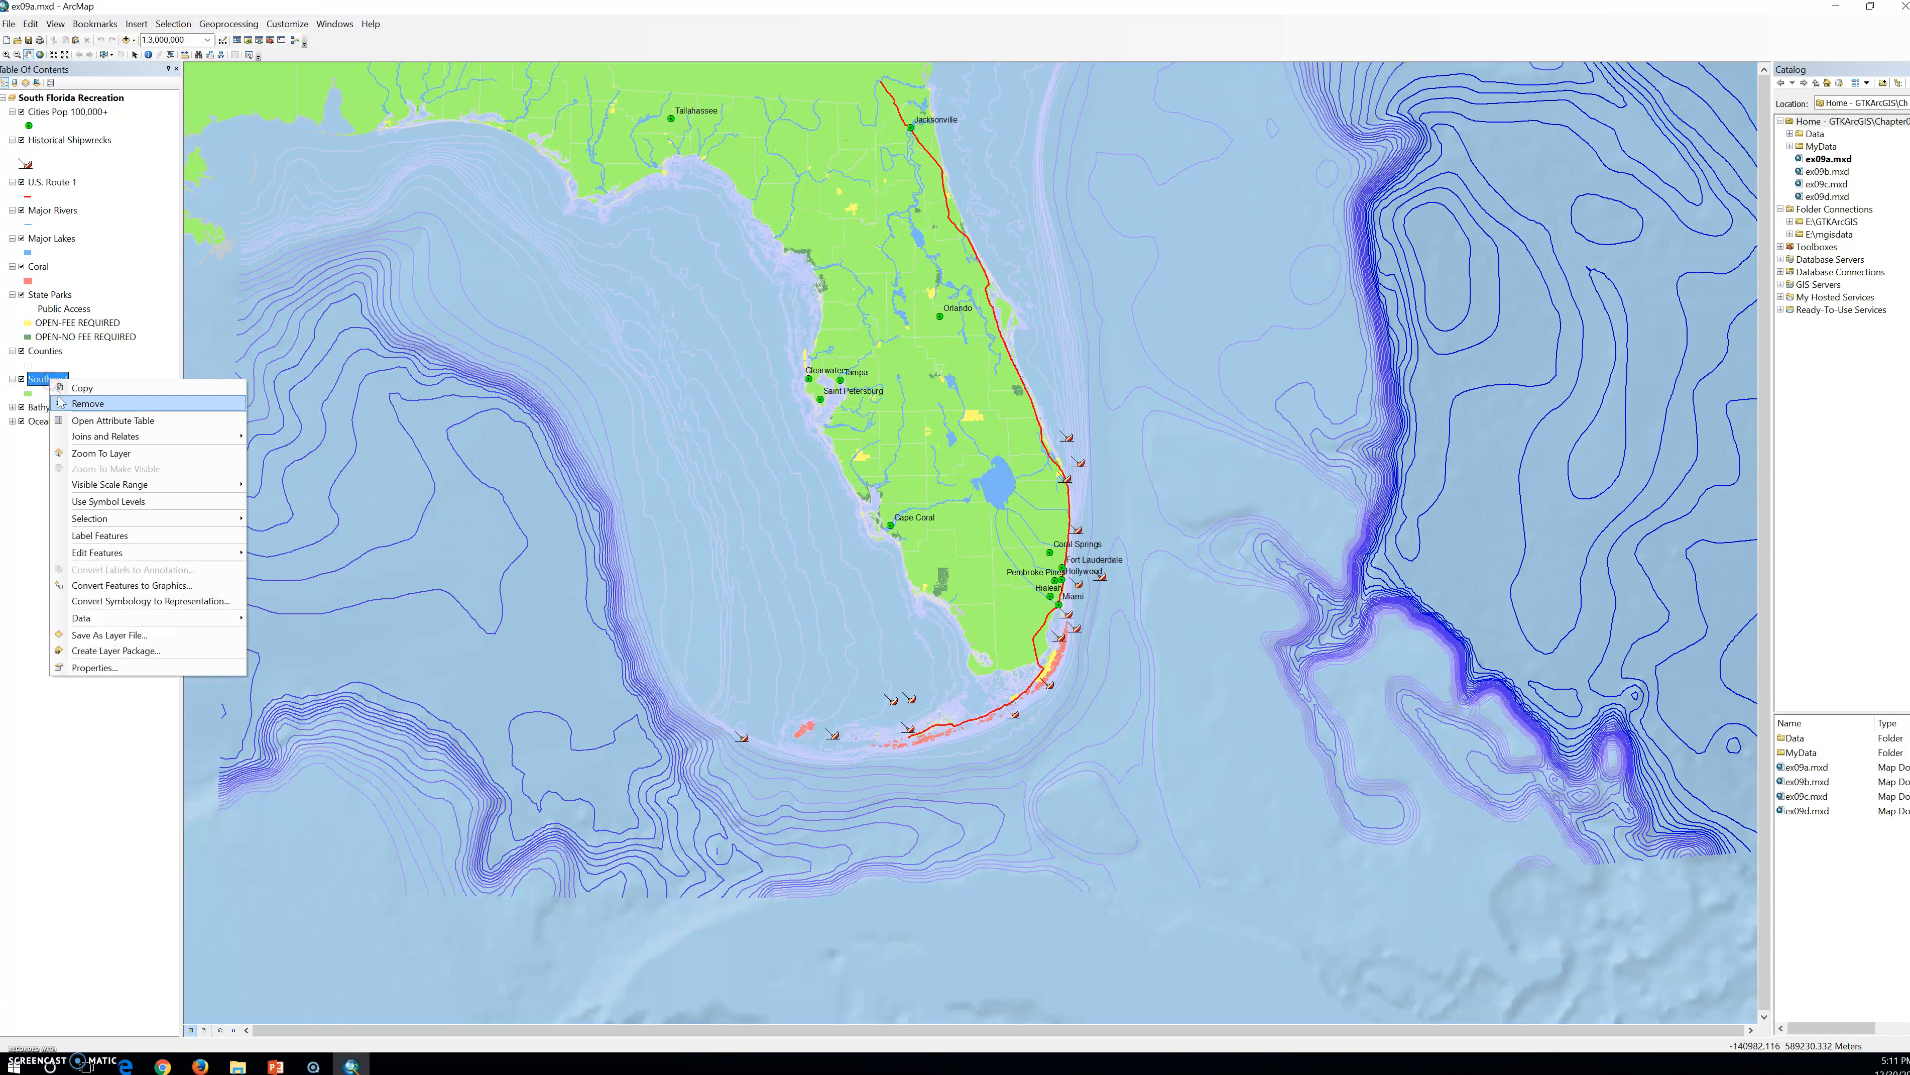
click(118, 540)
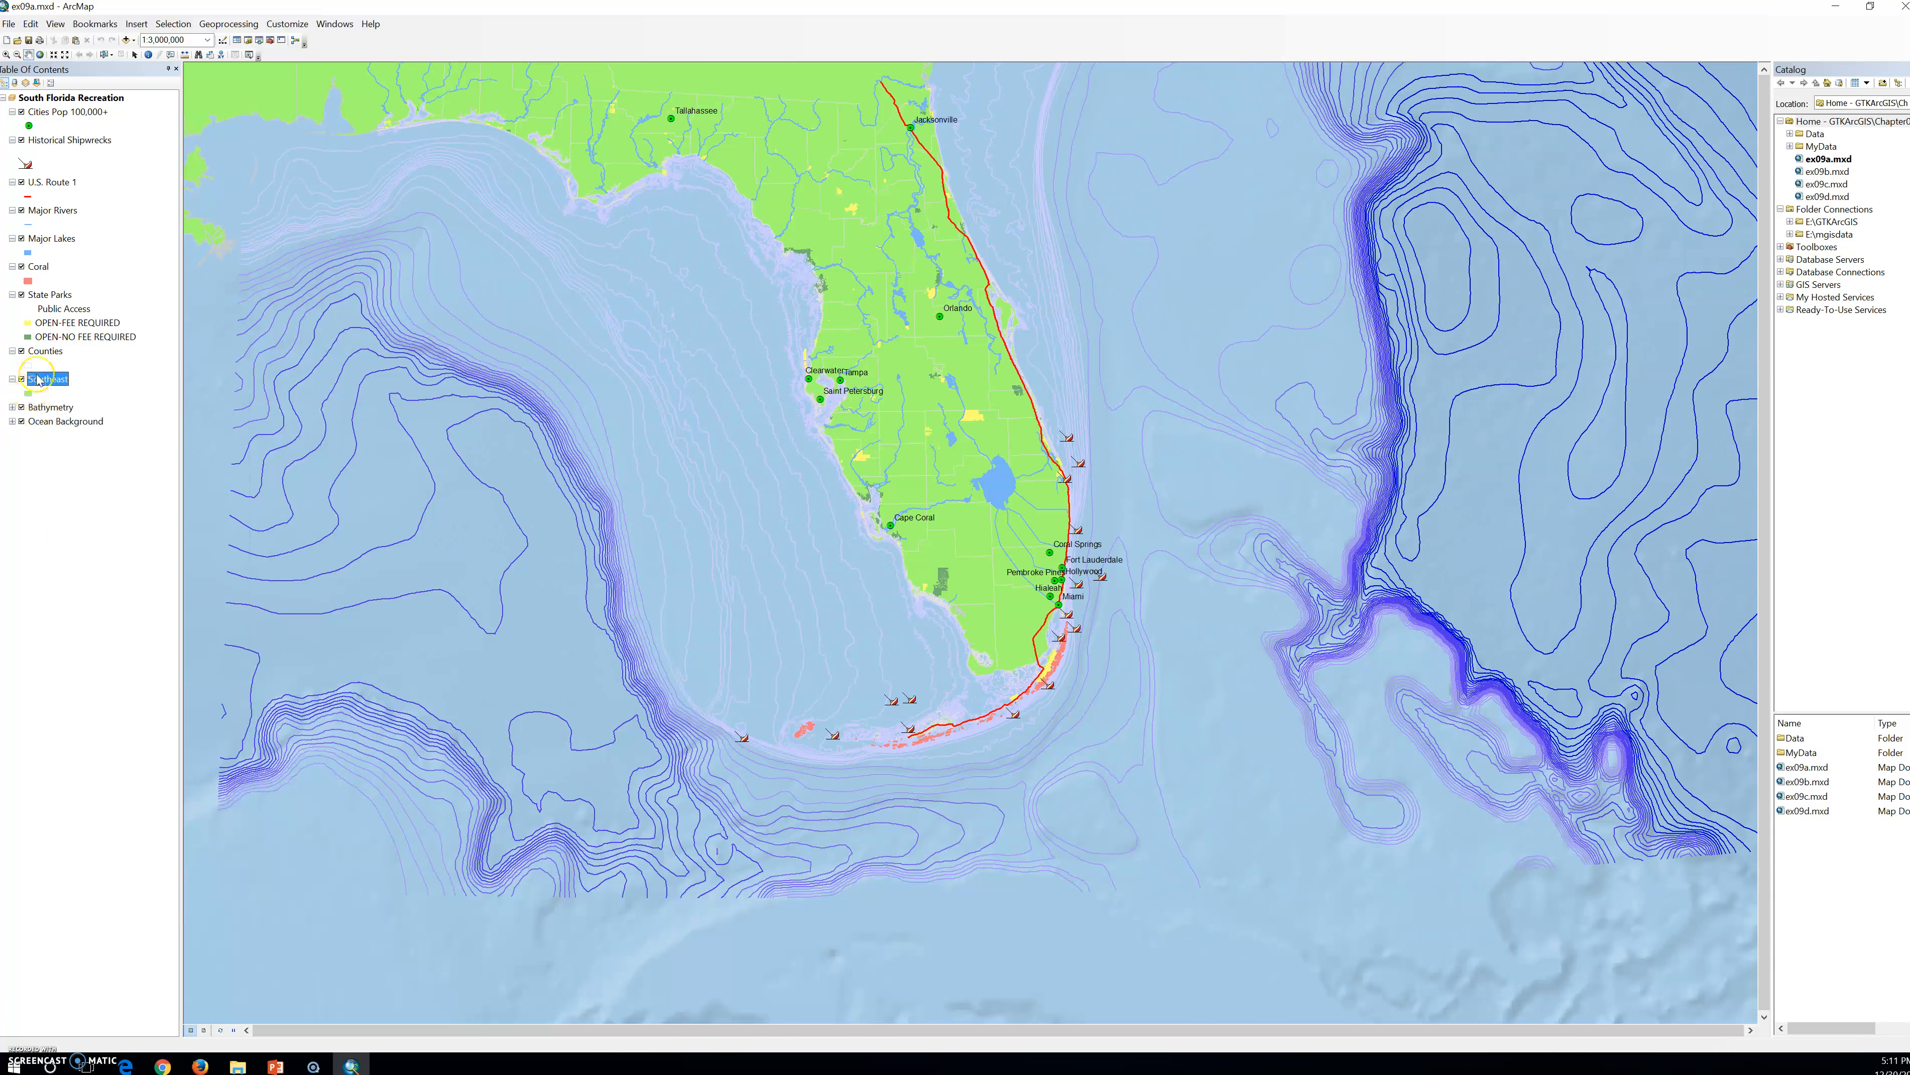
right_click(45, 384)
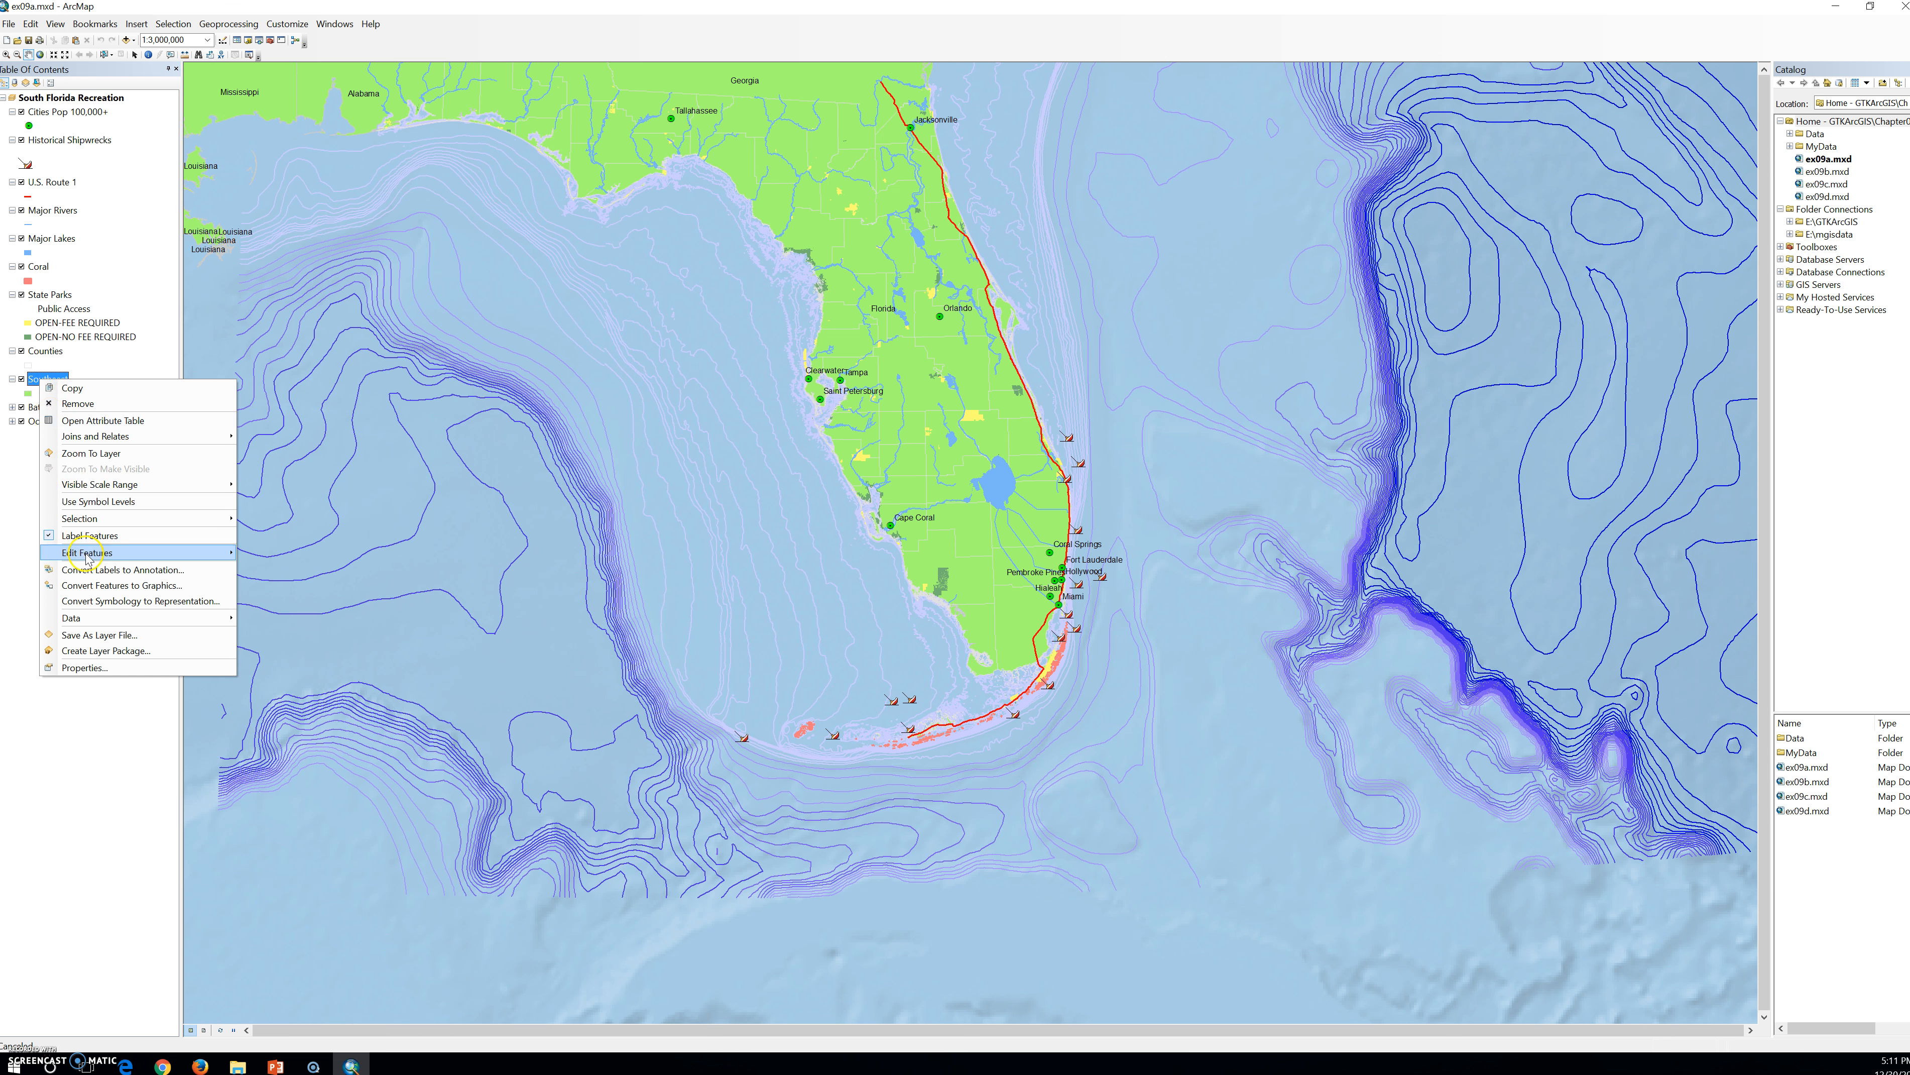
click(109, 456)
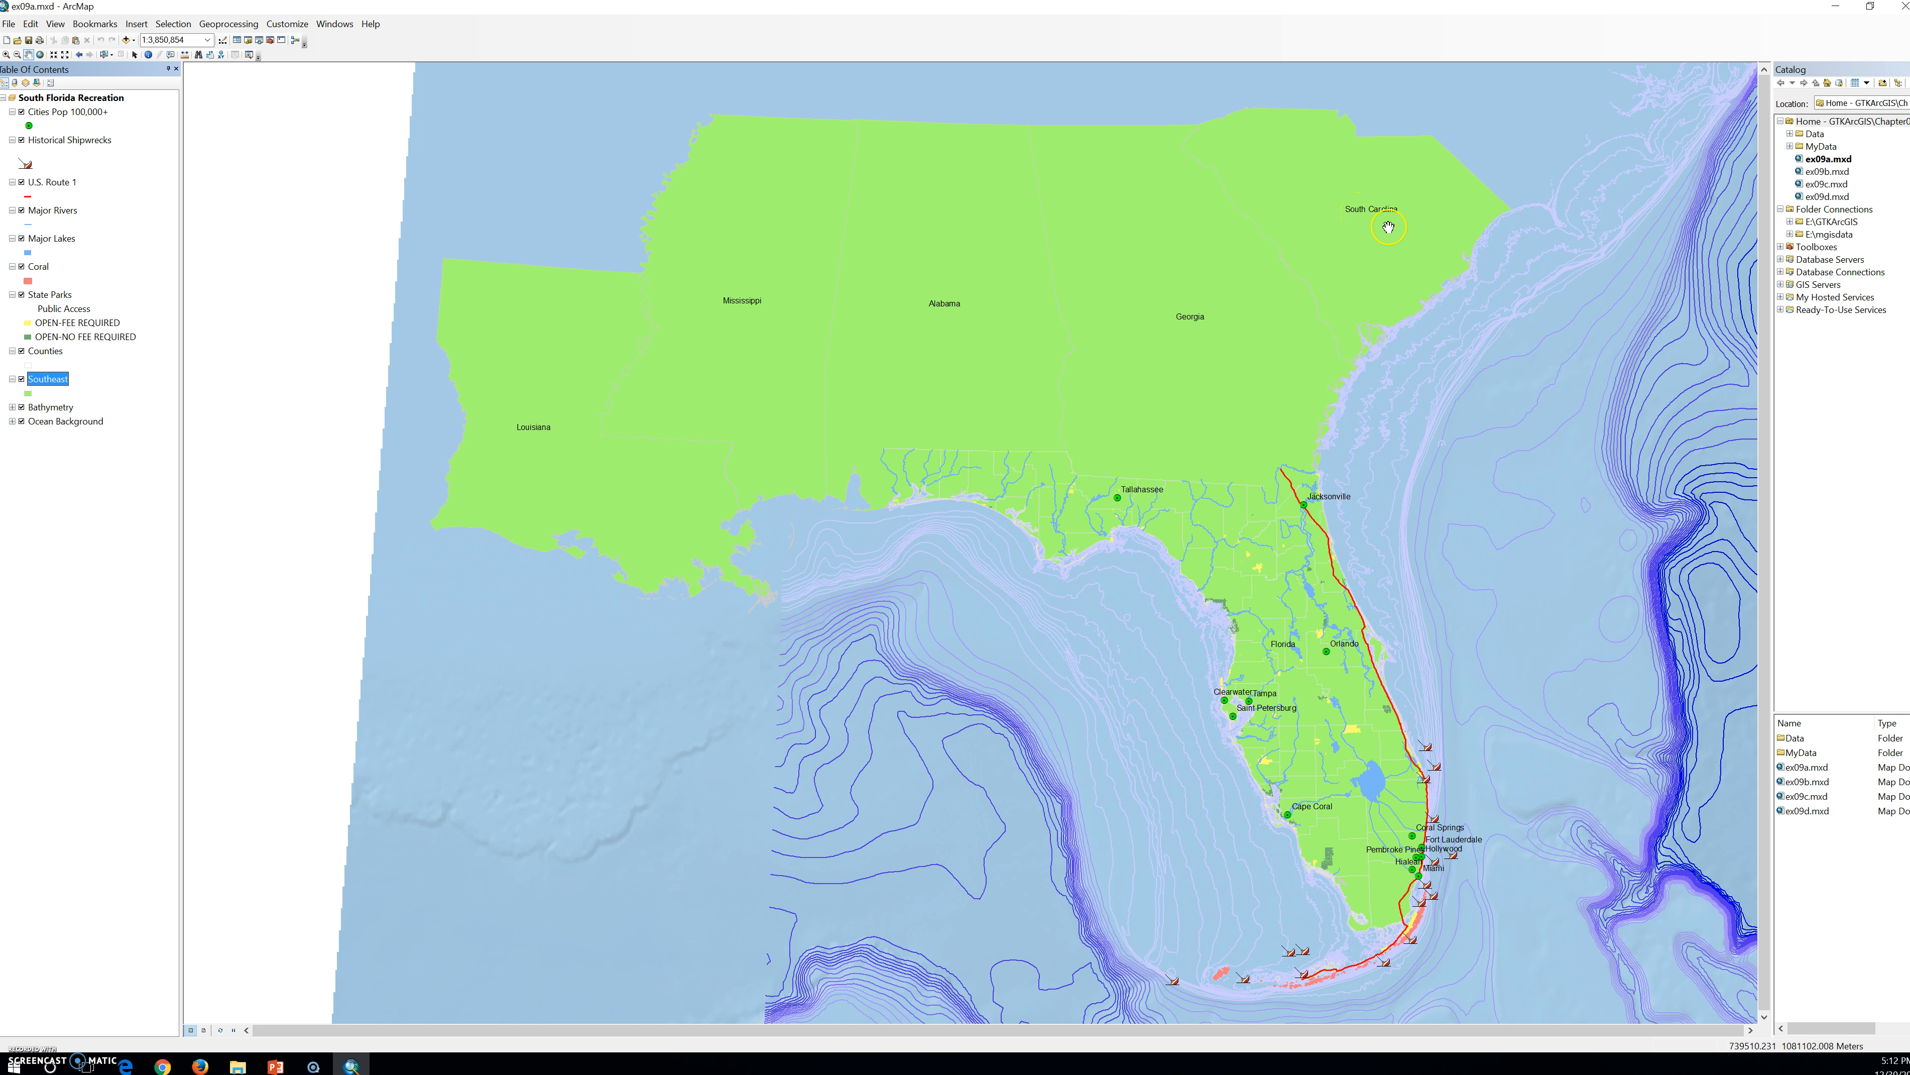
click(1281, 664)
Step: Set the Southeast layer's label text to light gray, size 14, in its layer properties
double_click(47, 379)
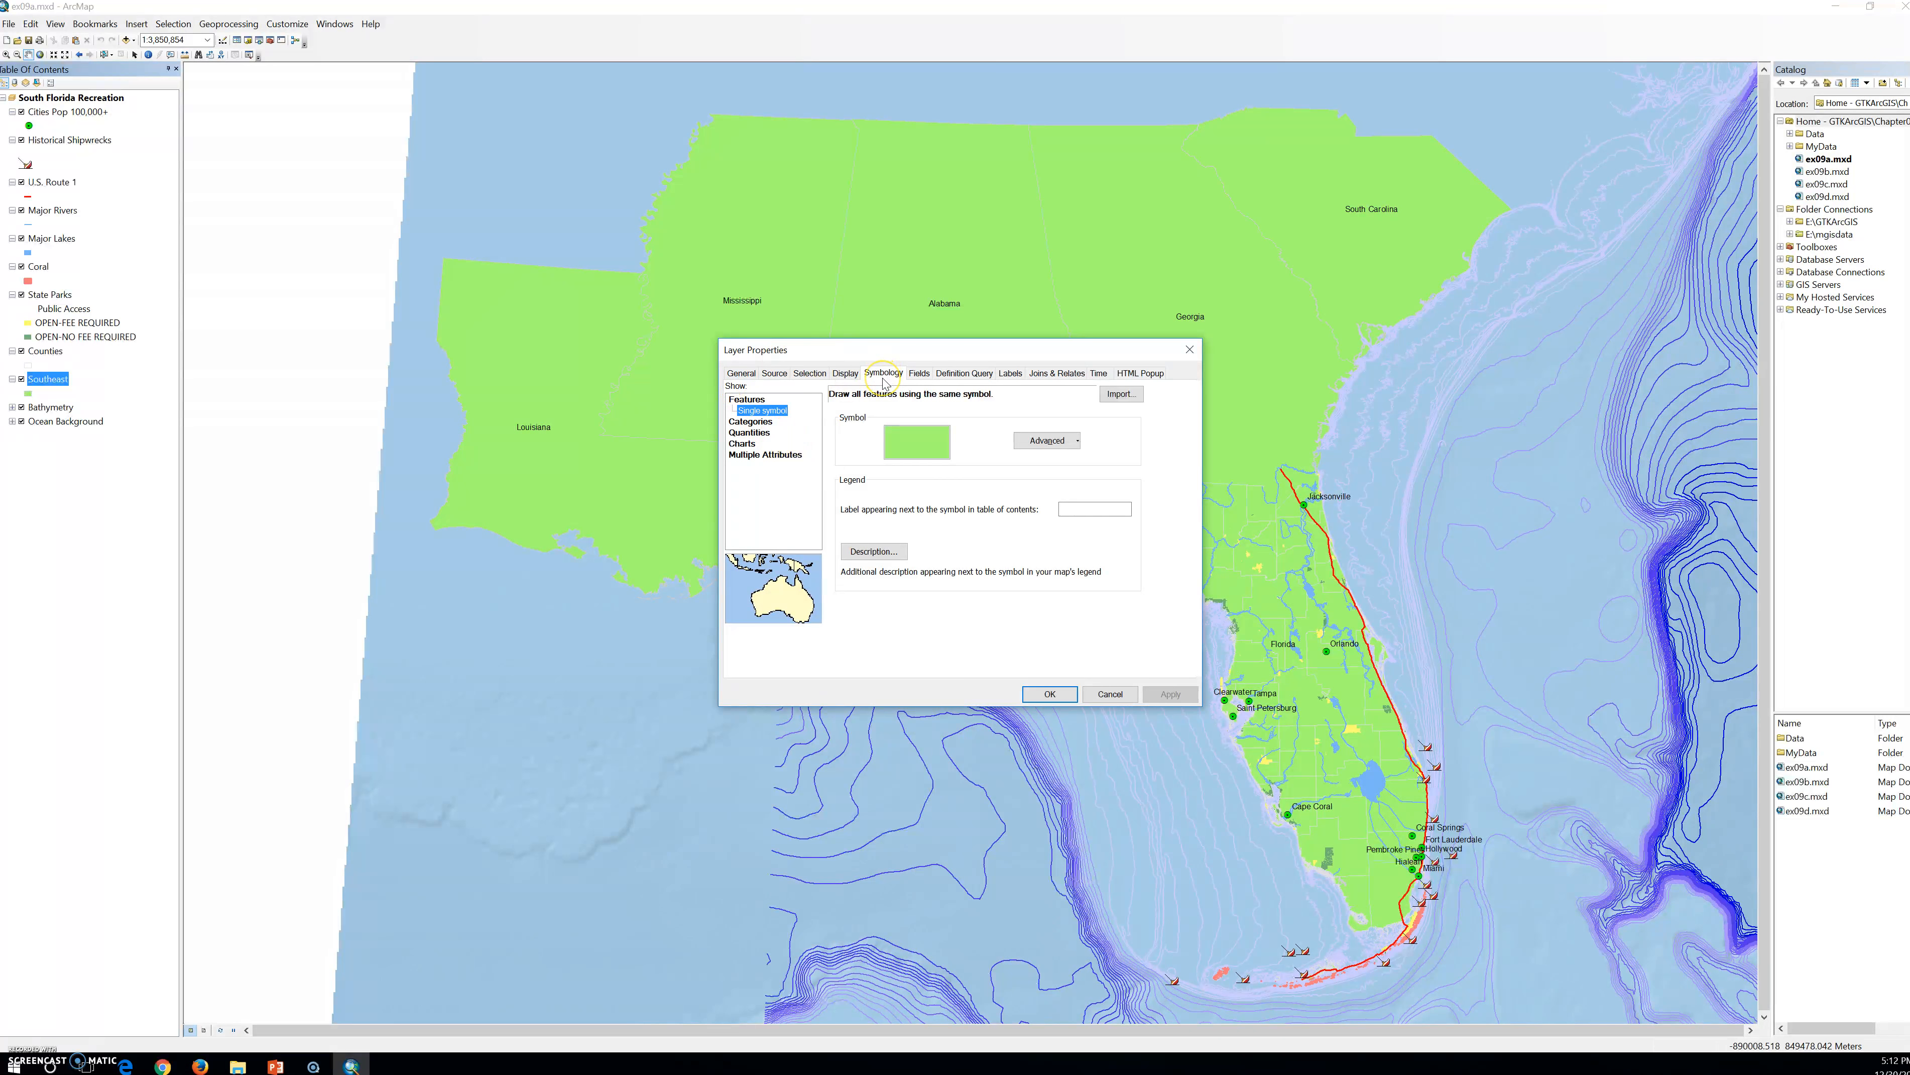
click(1006, 374)
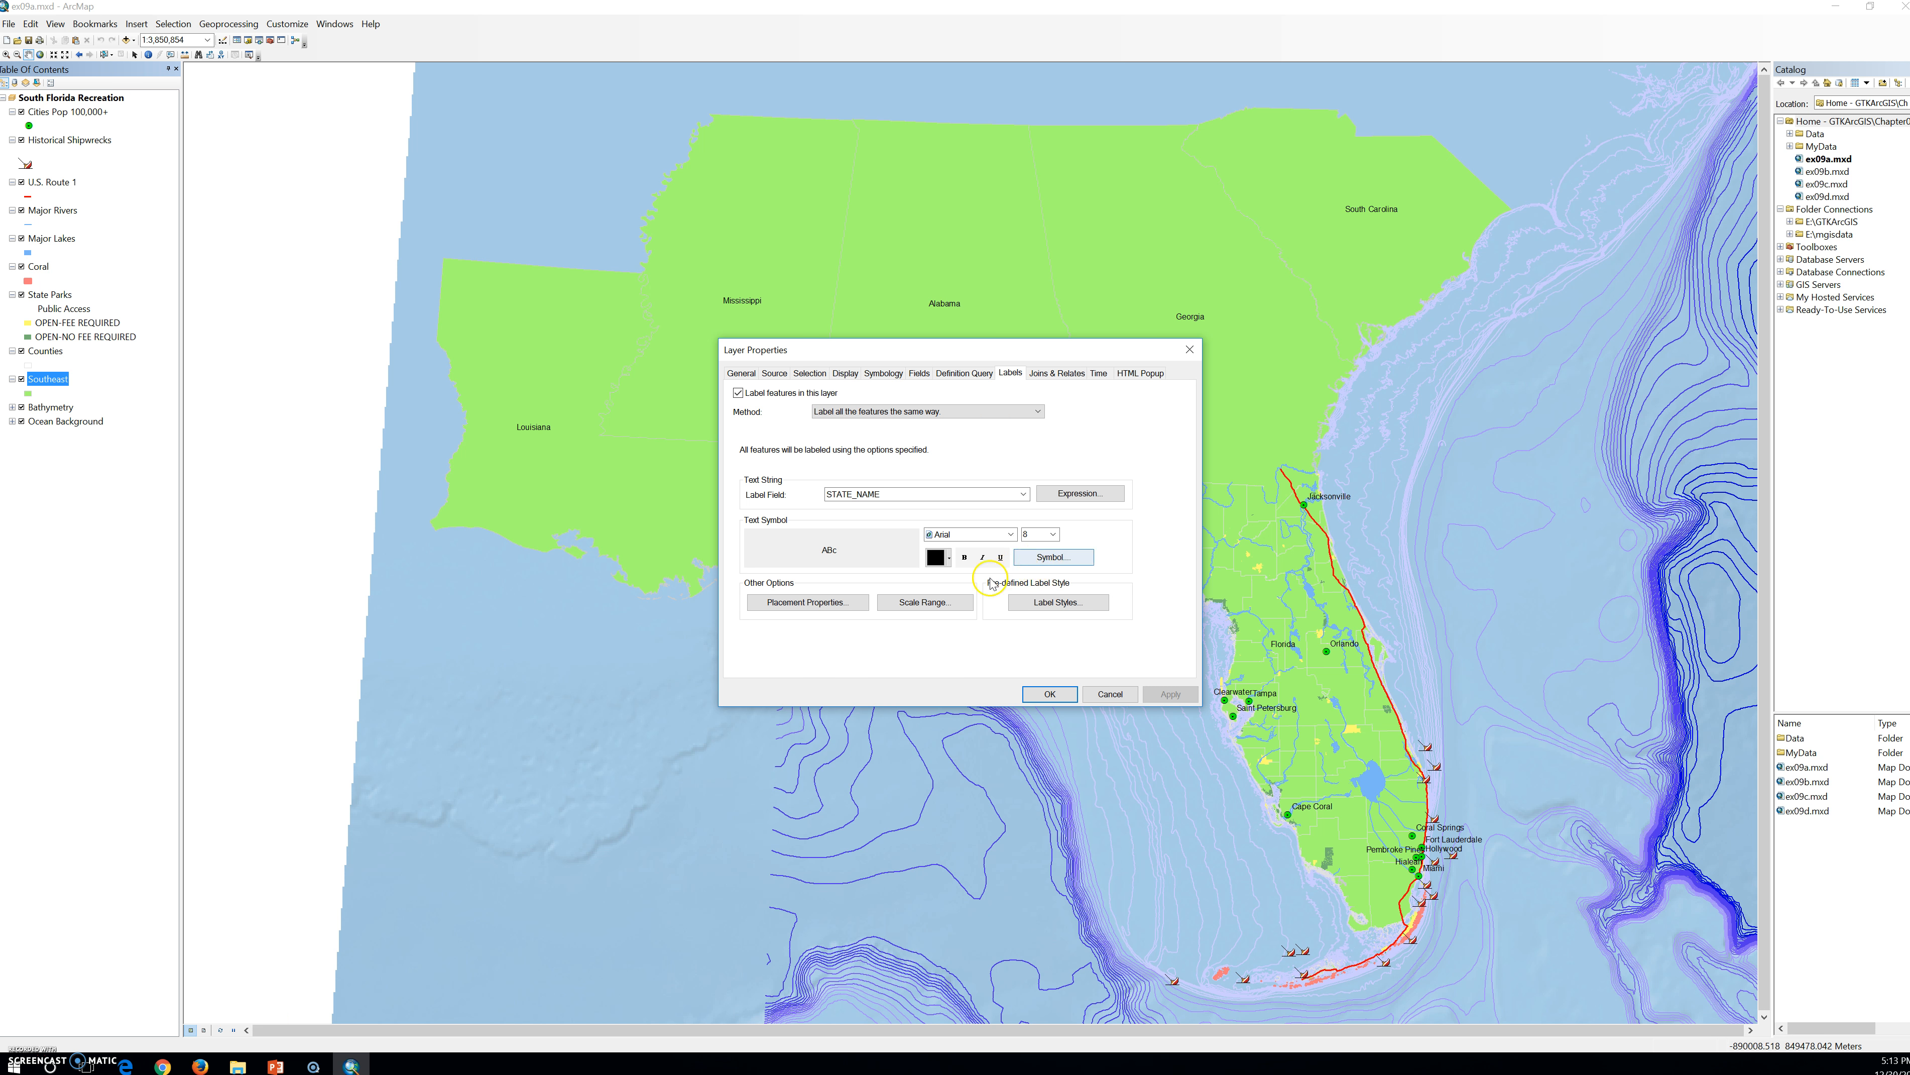
click(949, 561)
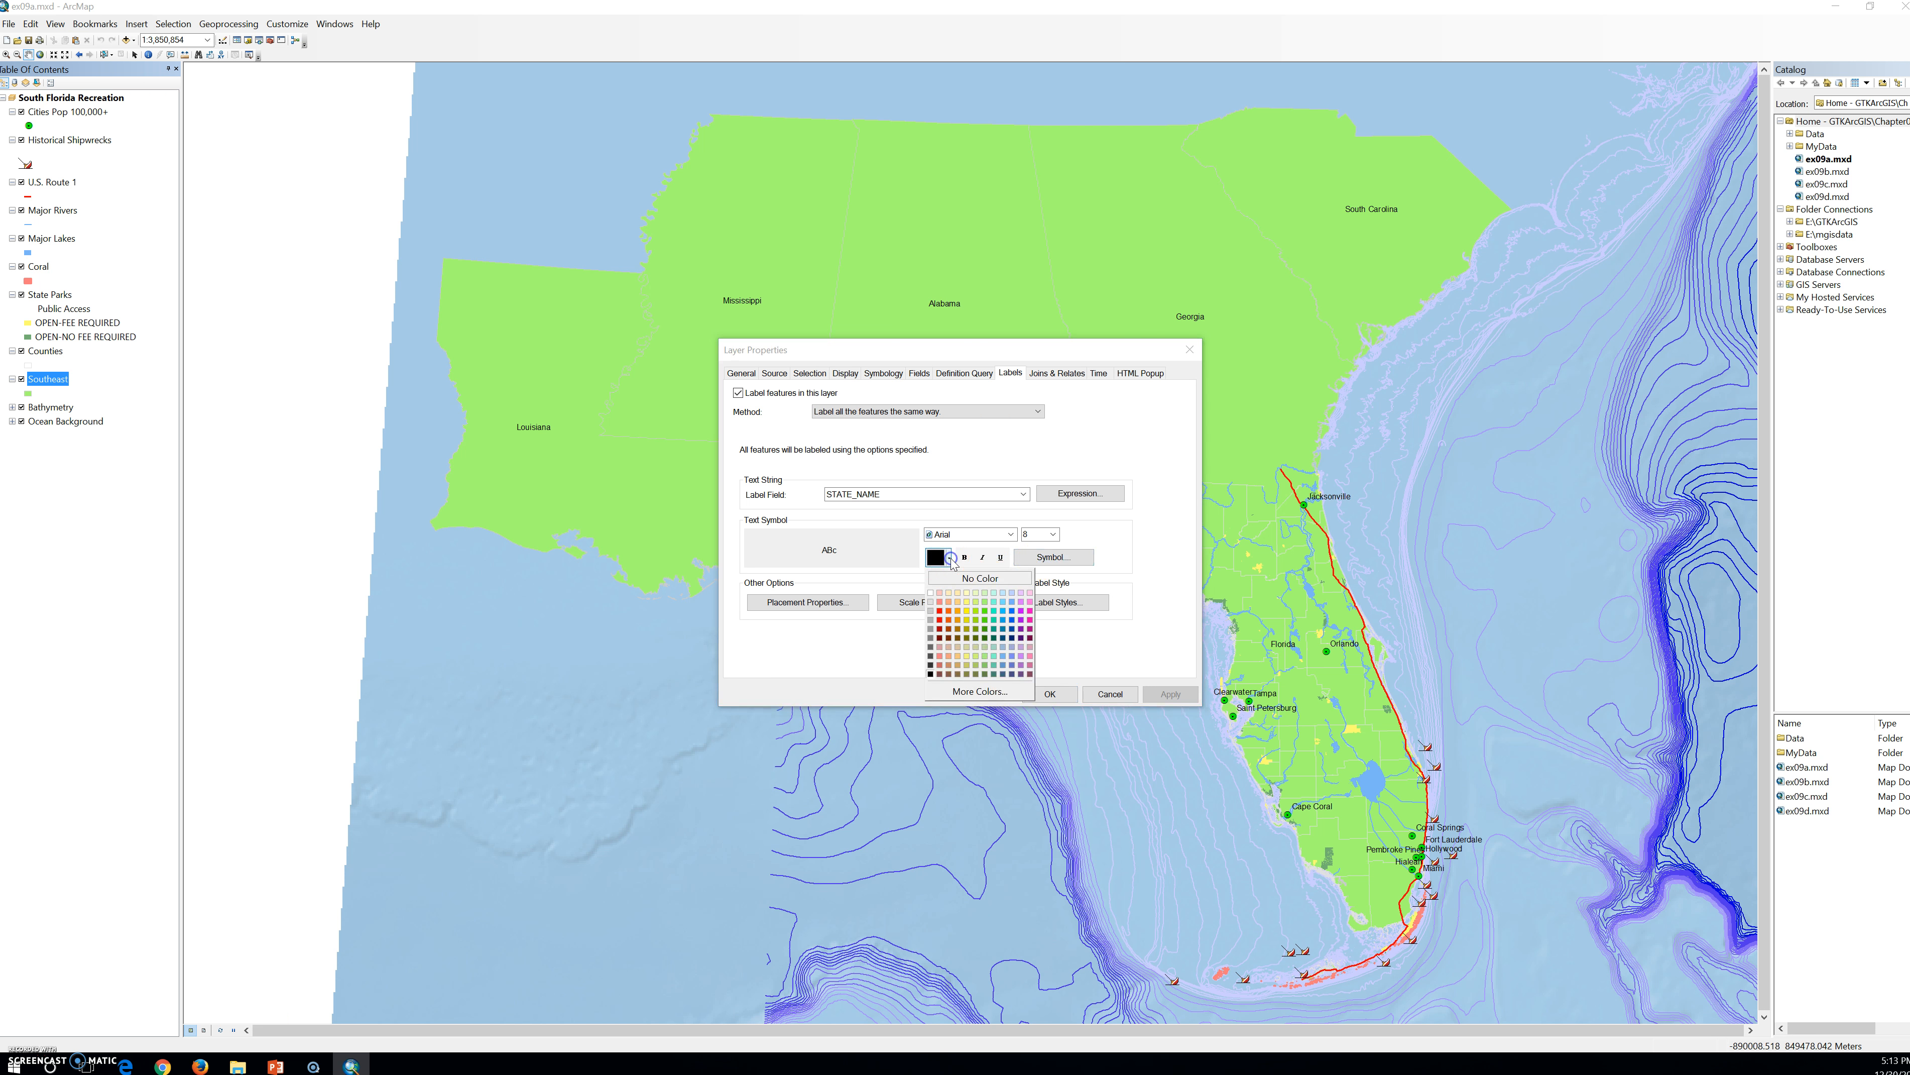
click(931, 612)
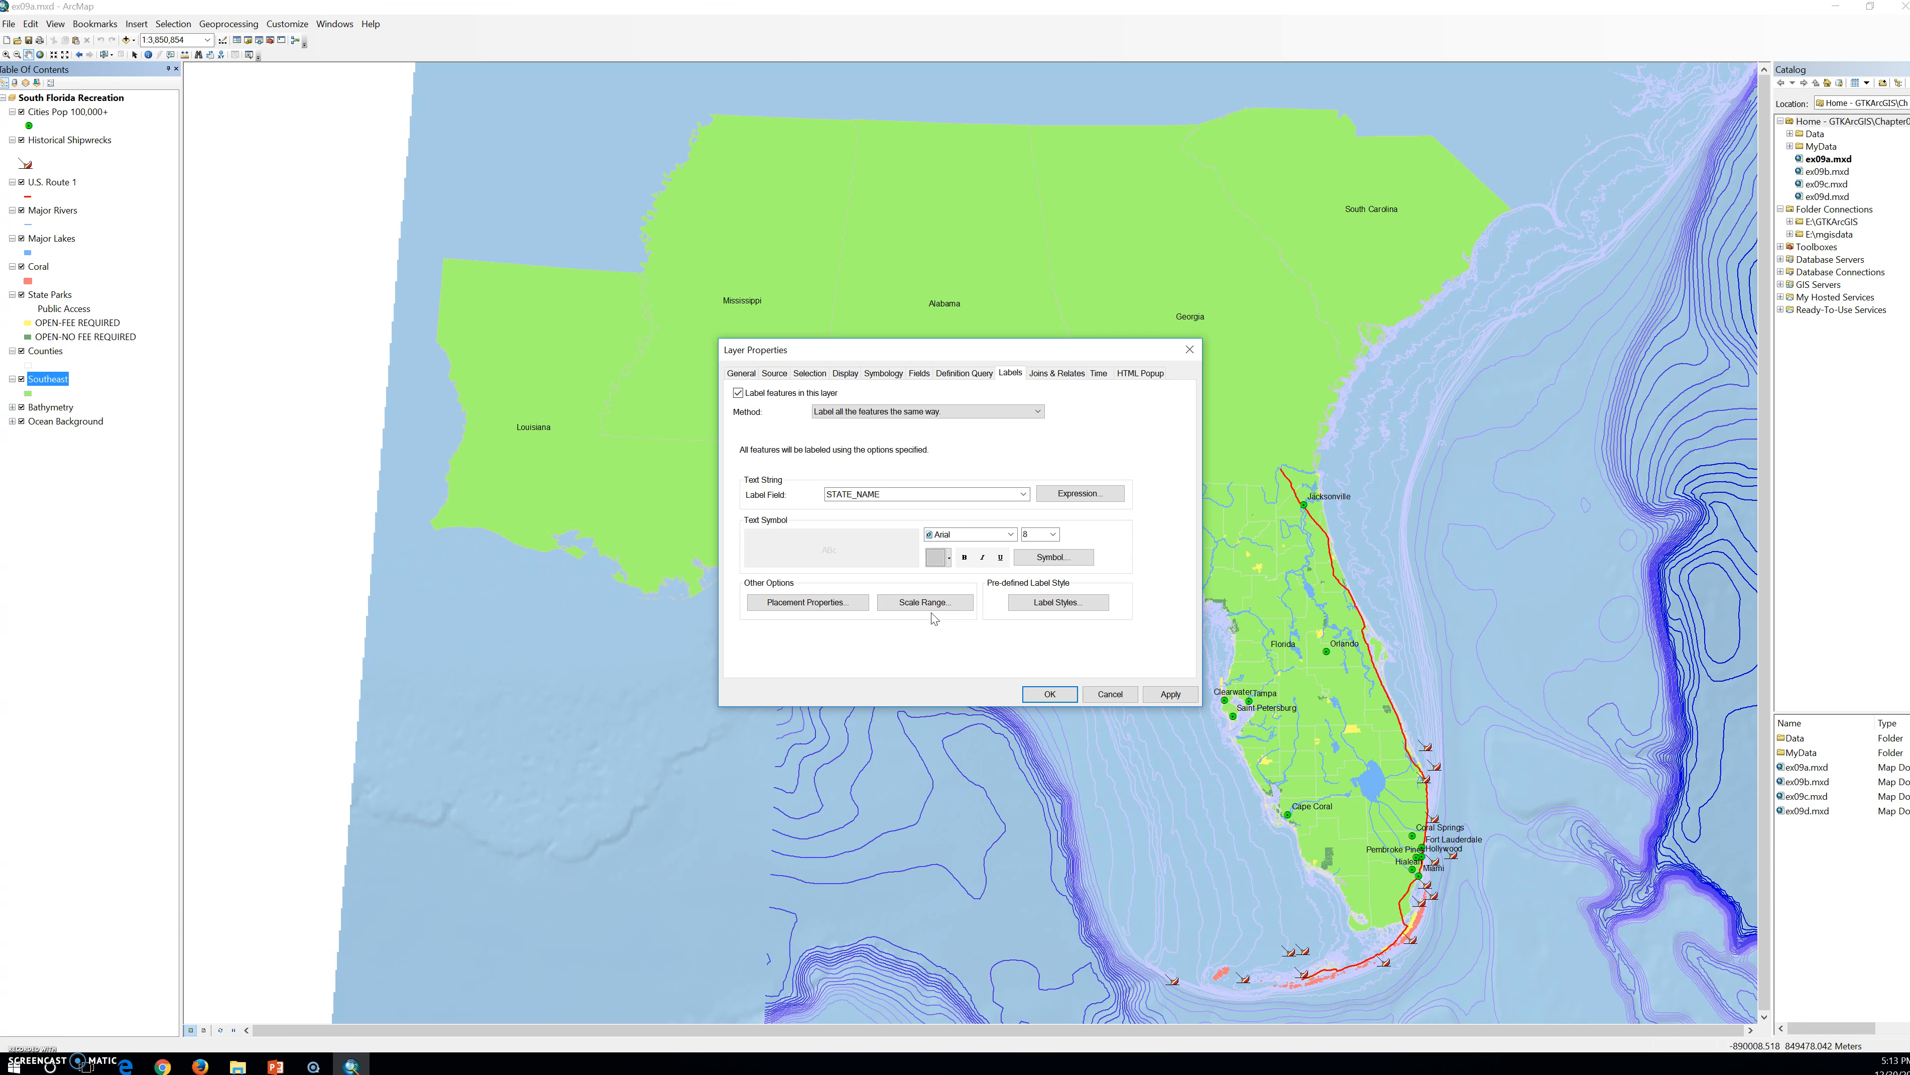
click(1025, 534)
text(14)
click(1029, 536)
Step: Edit the Southeast label text symbol to use a character width of 130 and the All Caps text case
click(1058, 563)
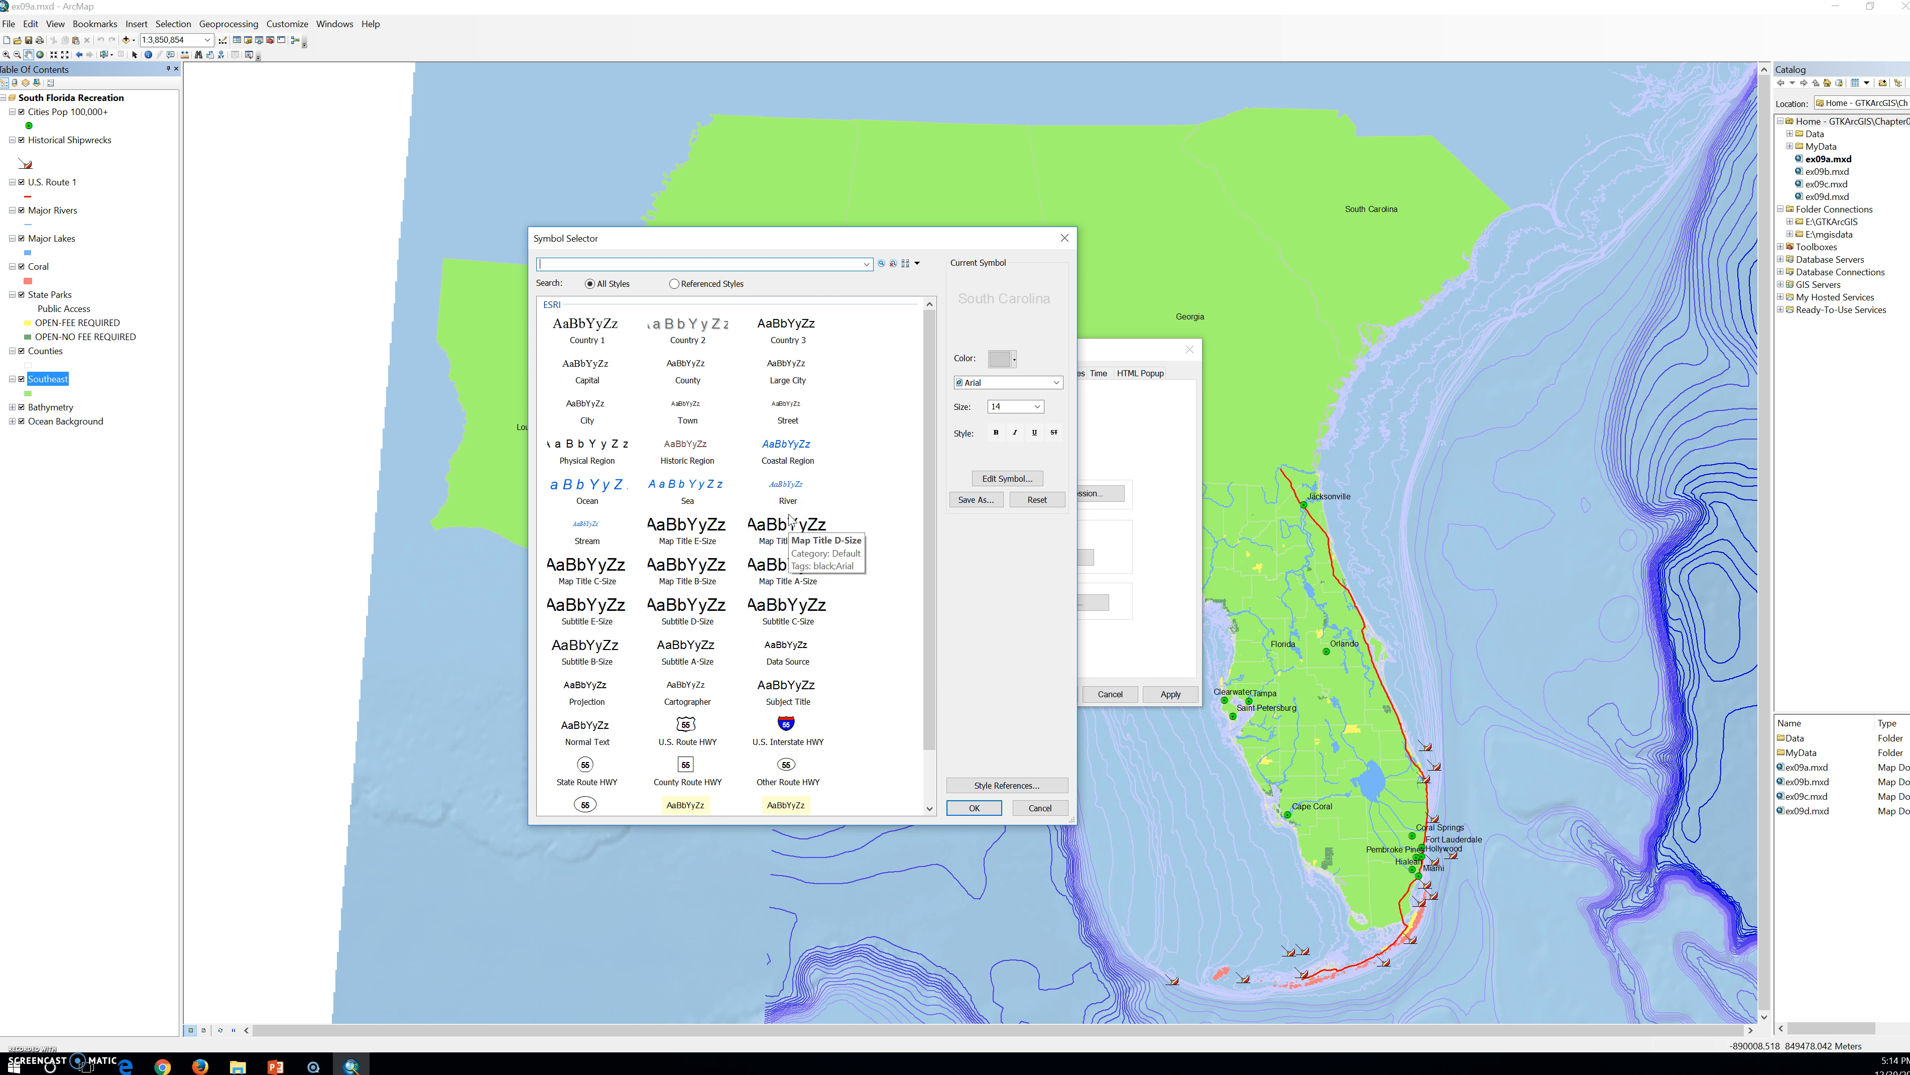
click(1028, 479)
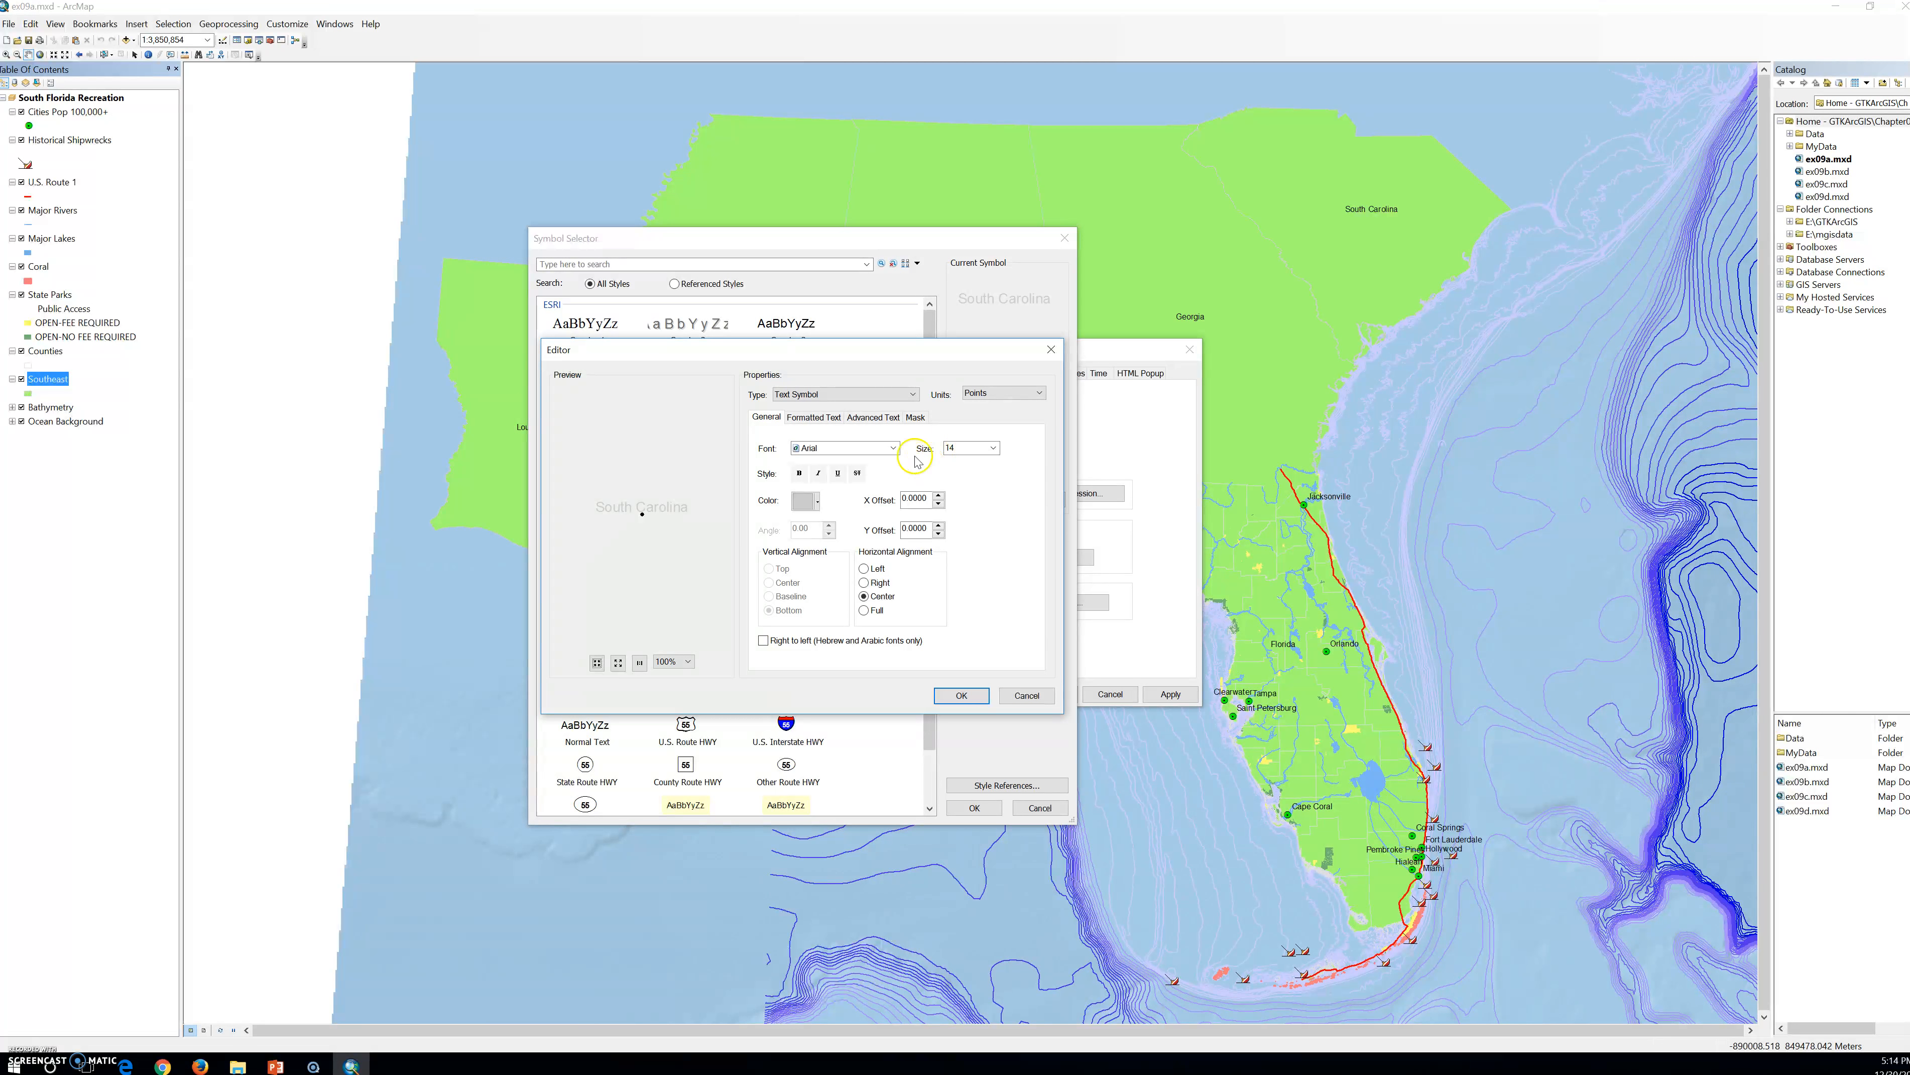
click(805, 418)
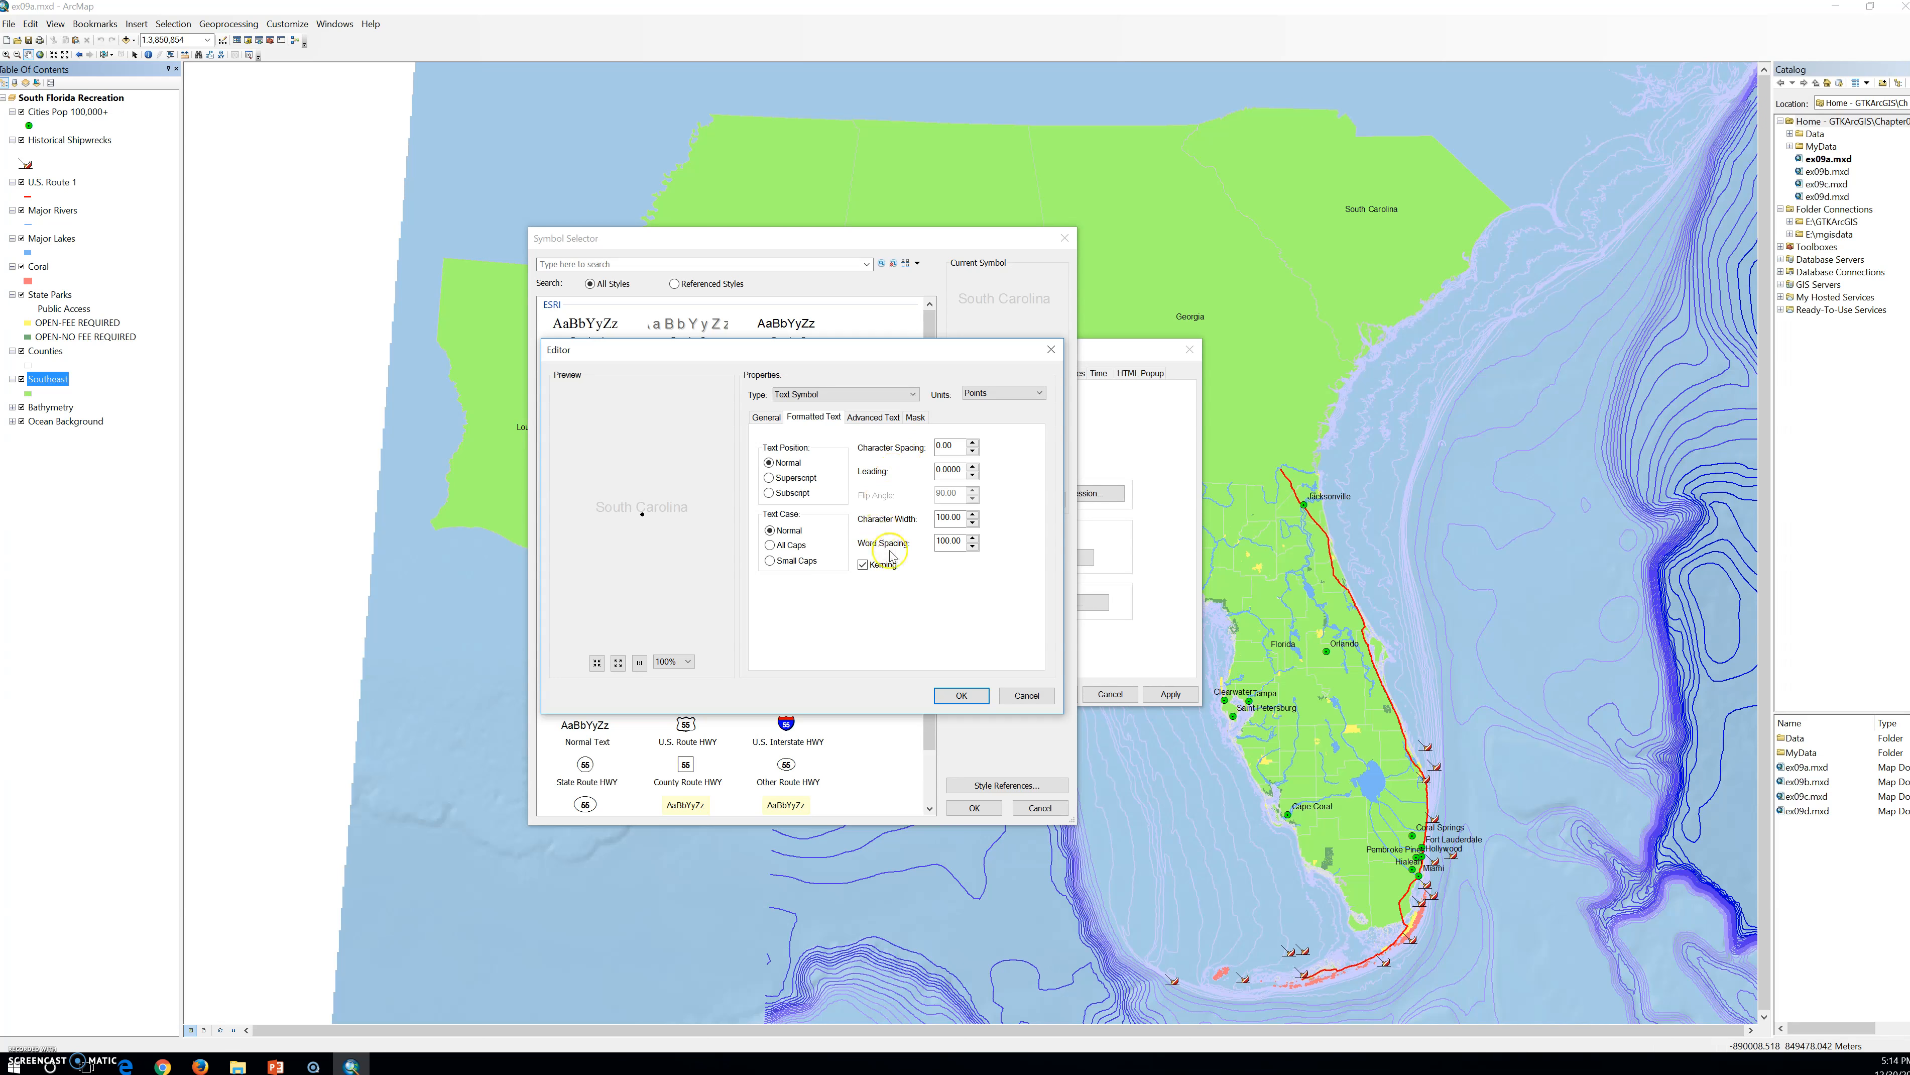
click(949, 517)
key(BackSpace)
text(30)
click(767, 546)
click(769, 530)
click(769, 546)
Step: Add a halo mask of size 1 to the Southeast label text and accept the symbol and layer settings
click(916, 417)
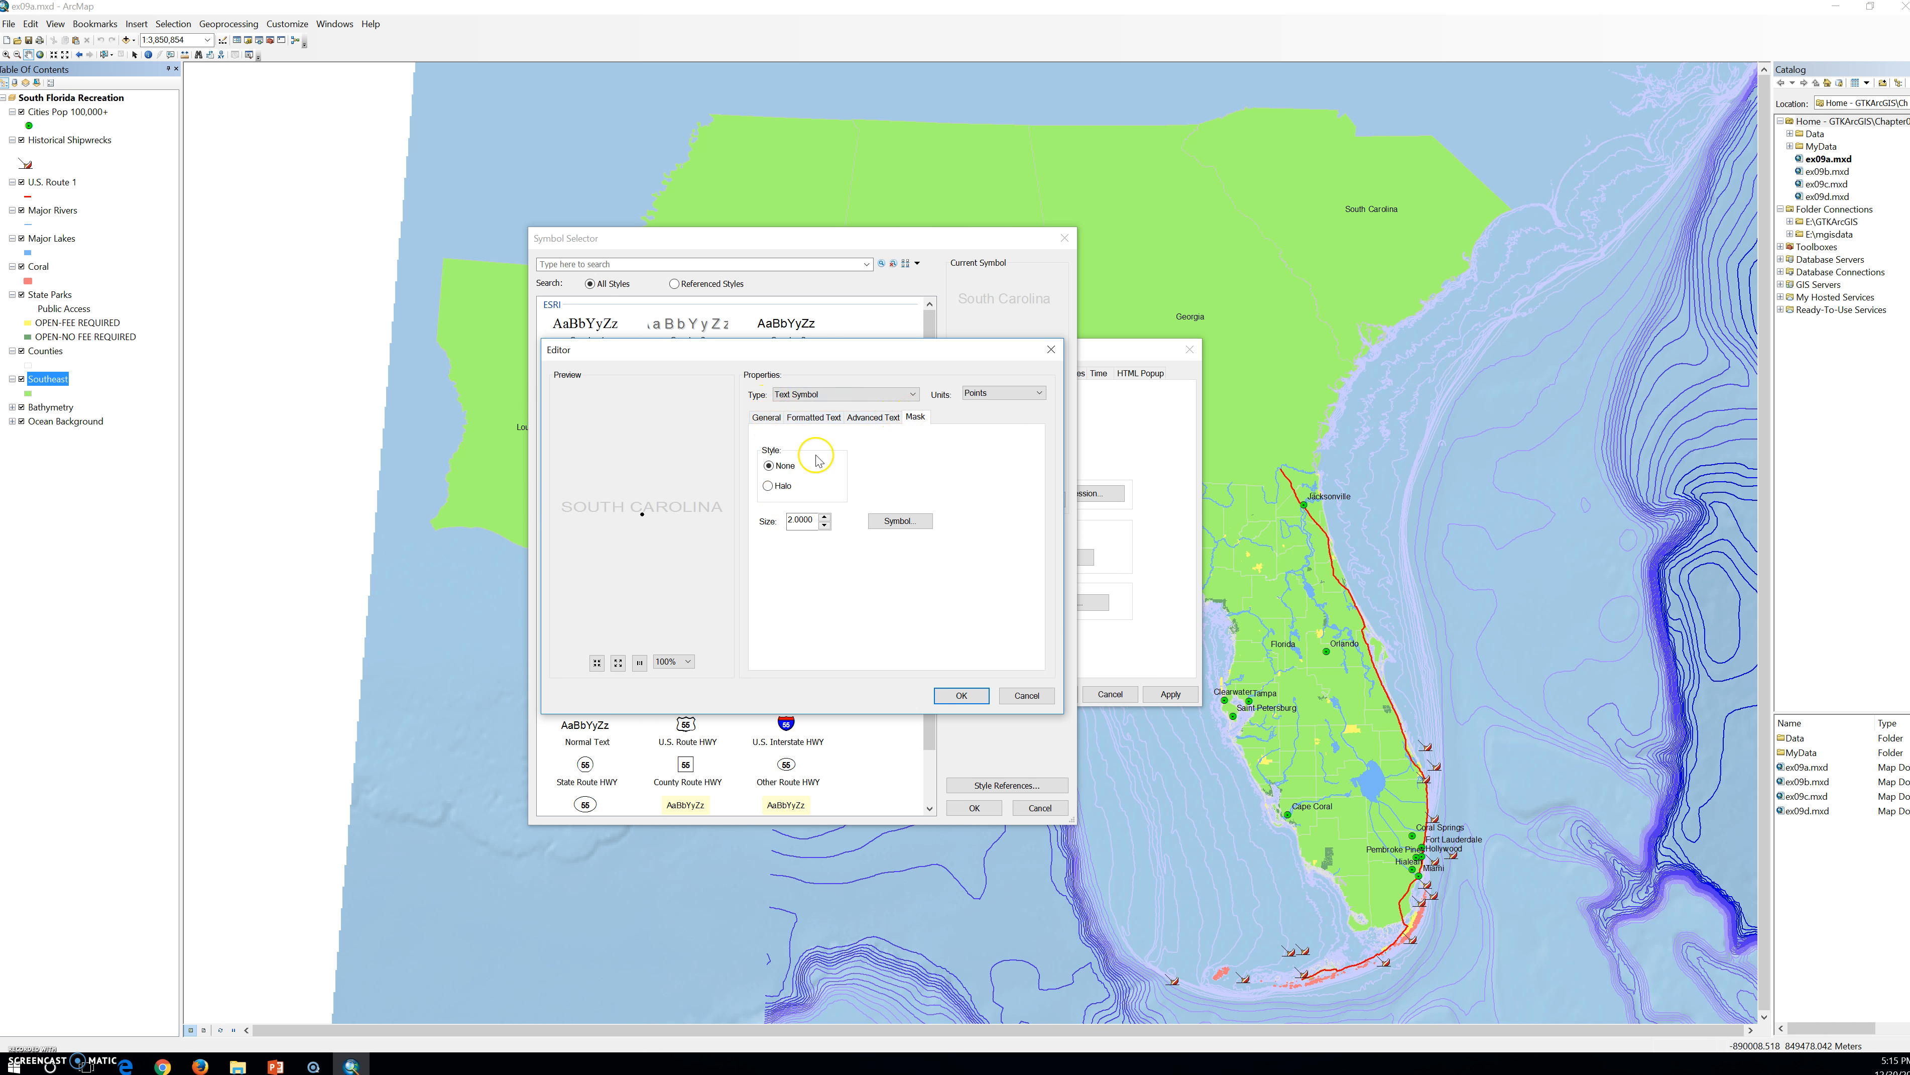
click(769, 485)
click(790, 525)
key(BackSpace)
text(1)
click(962, 695)
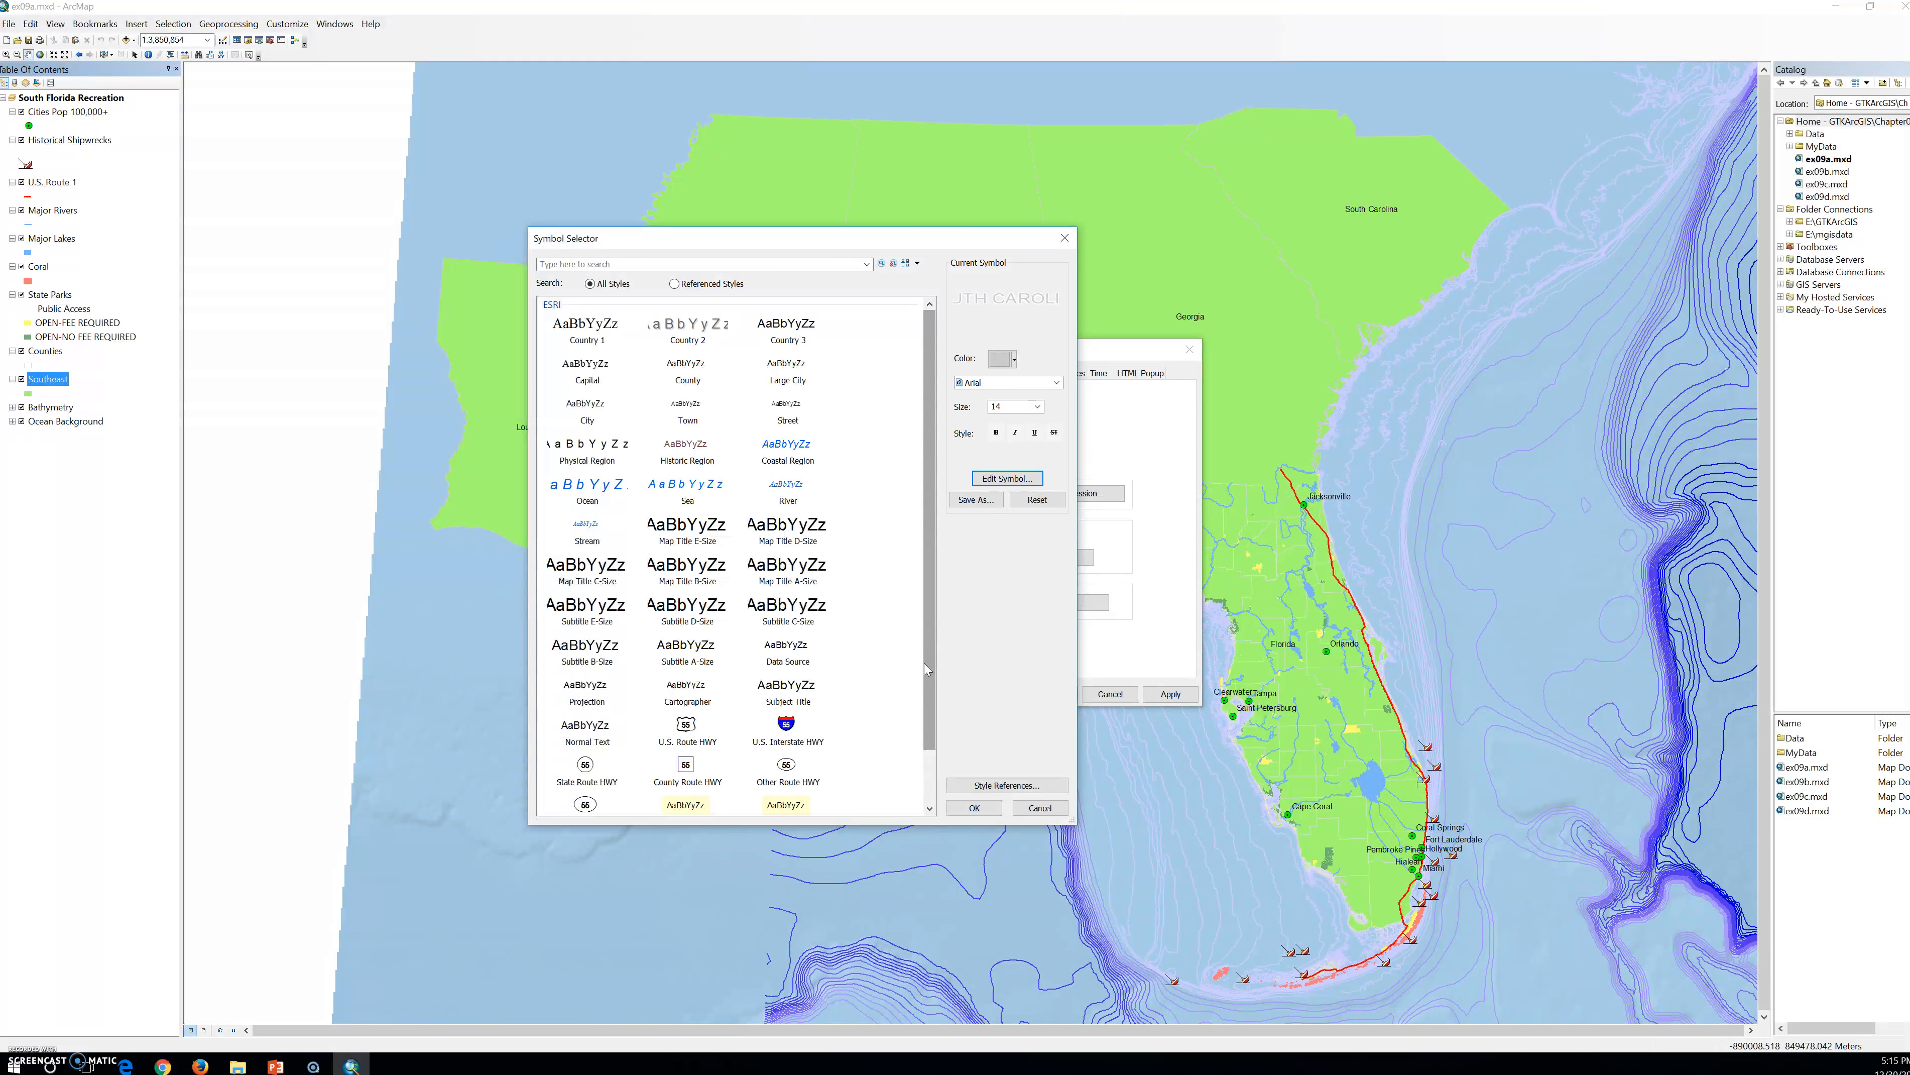
click(969, 813)
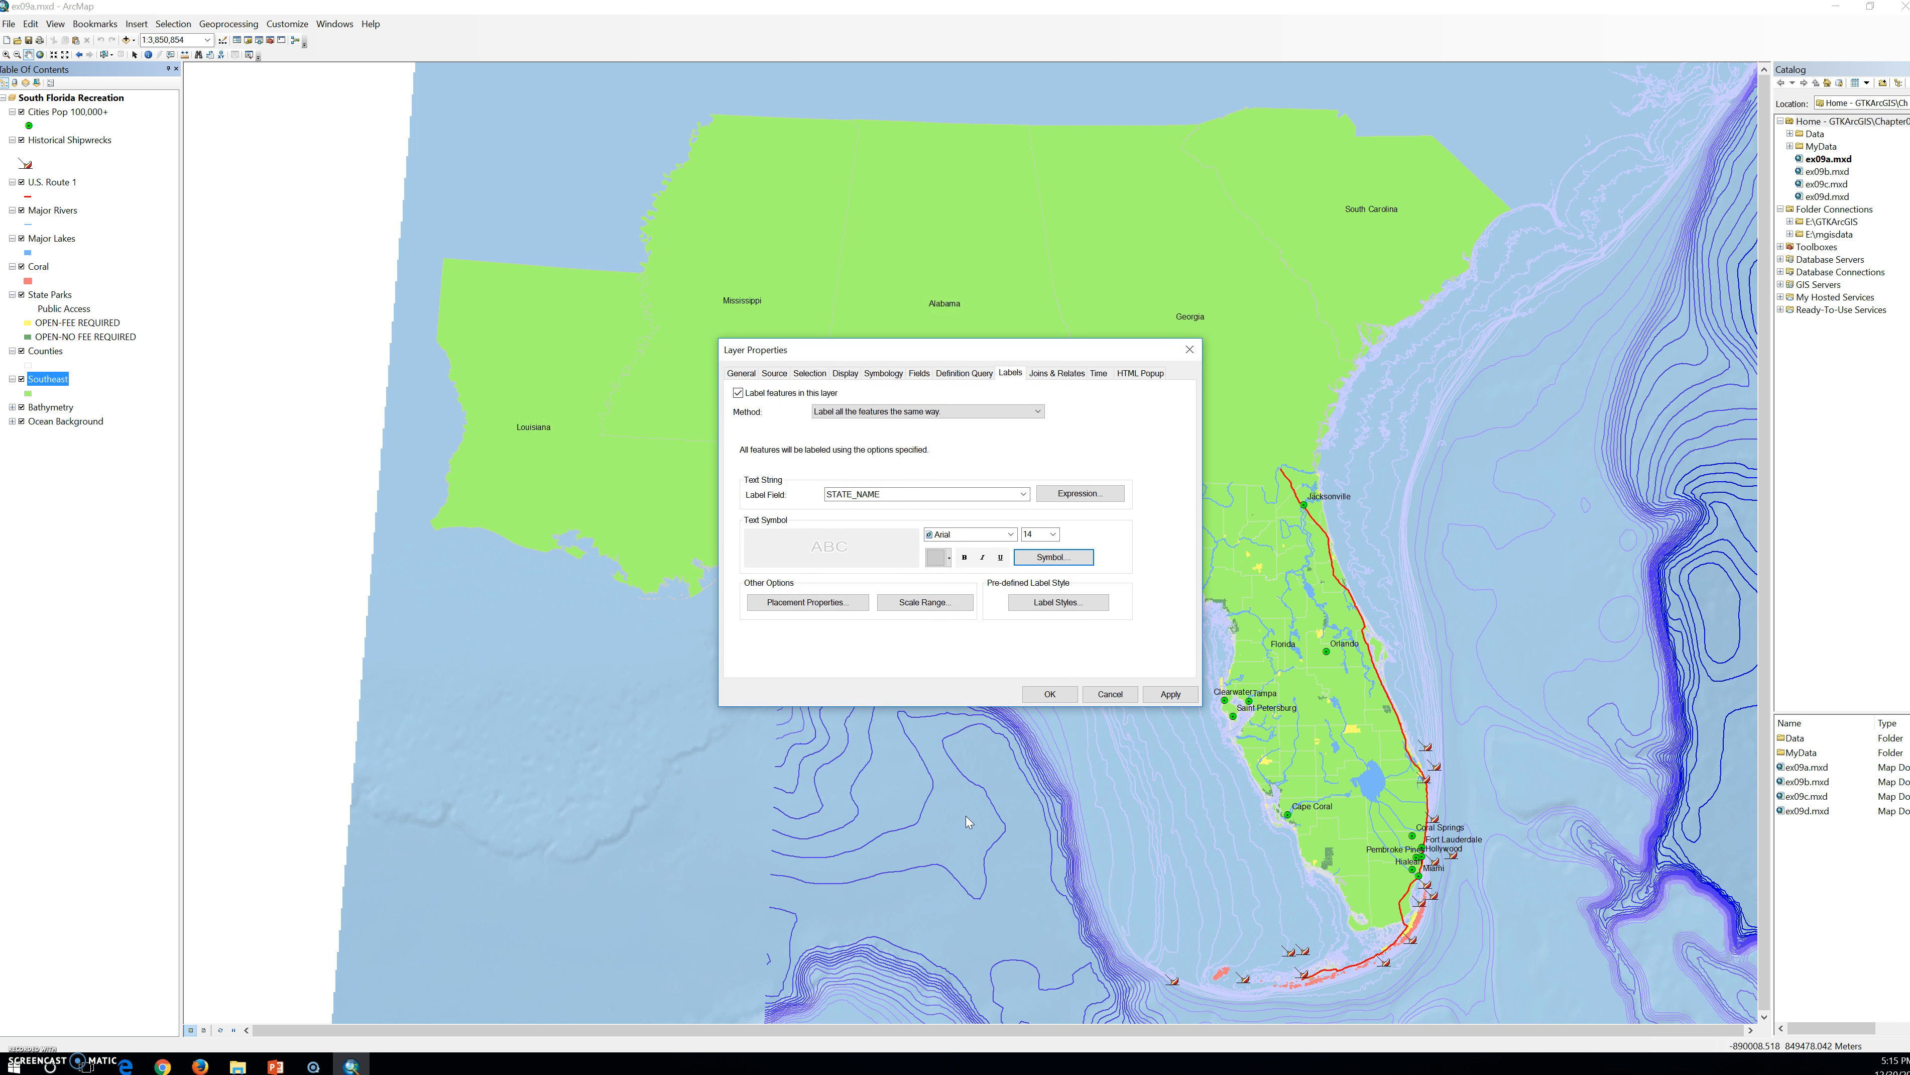
click(1050, 695)
click(1050, 696)
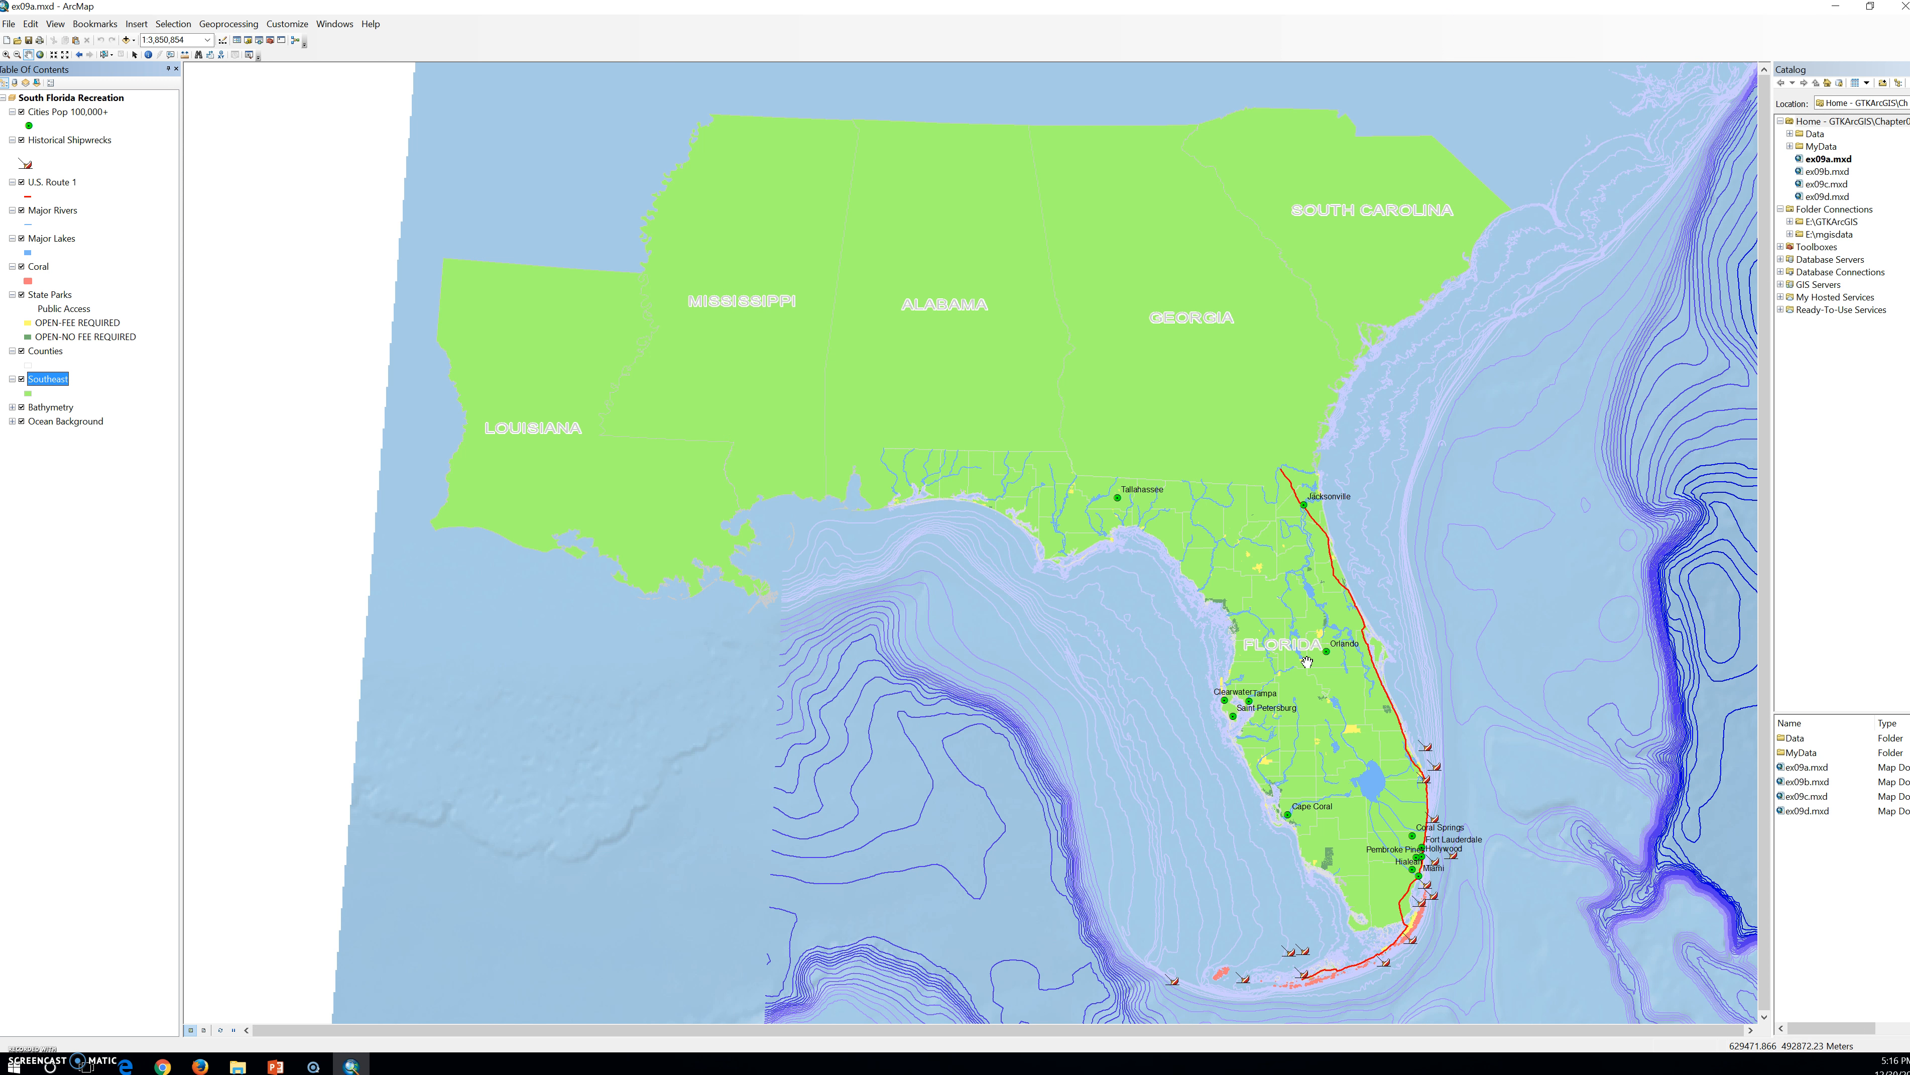
click(1295, 674)
click(1294, 676)
click(1289, 680)
click(1201, 658)
Step: Turn on labels for the Major Lakes layer using the River text symbol and apply the settings
click(31, 252)
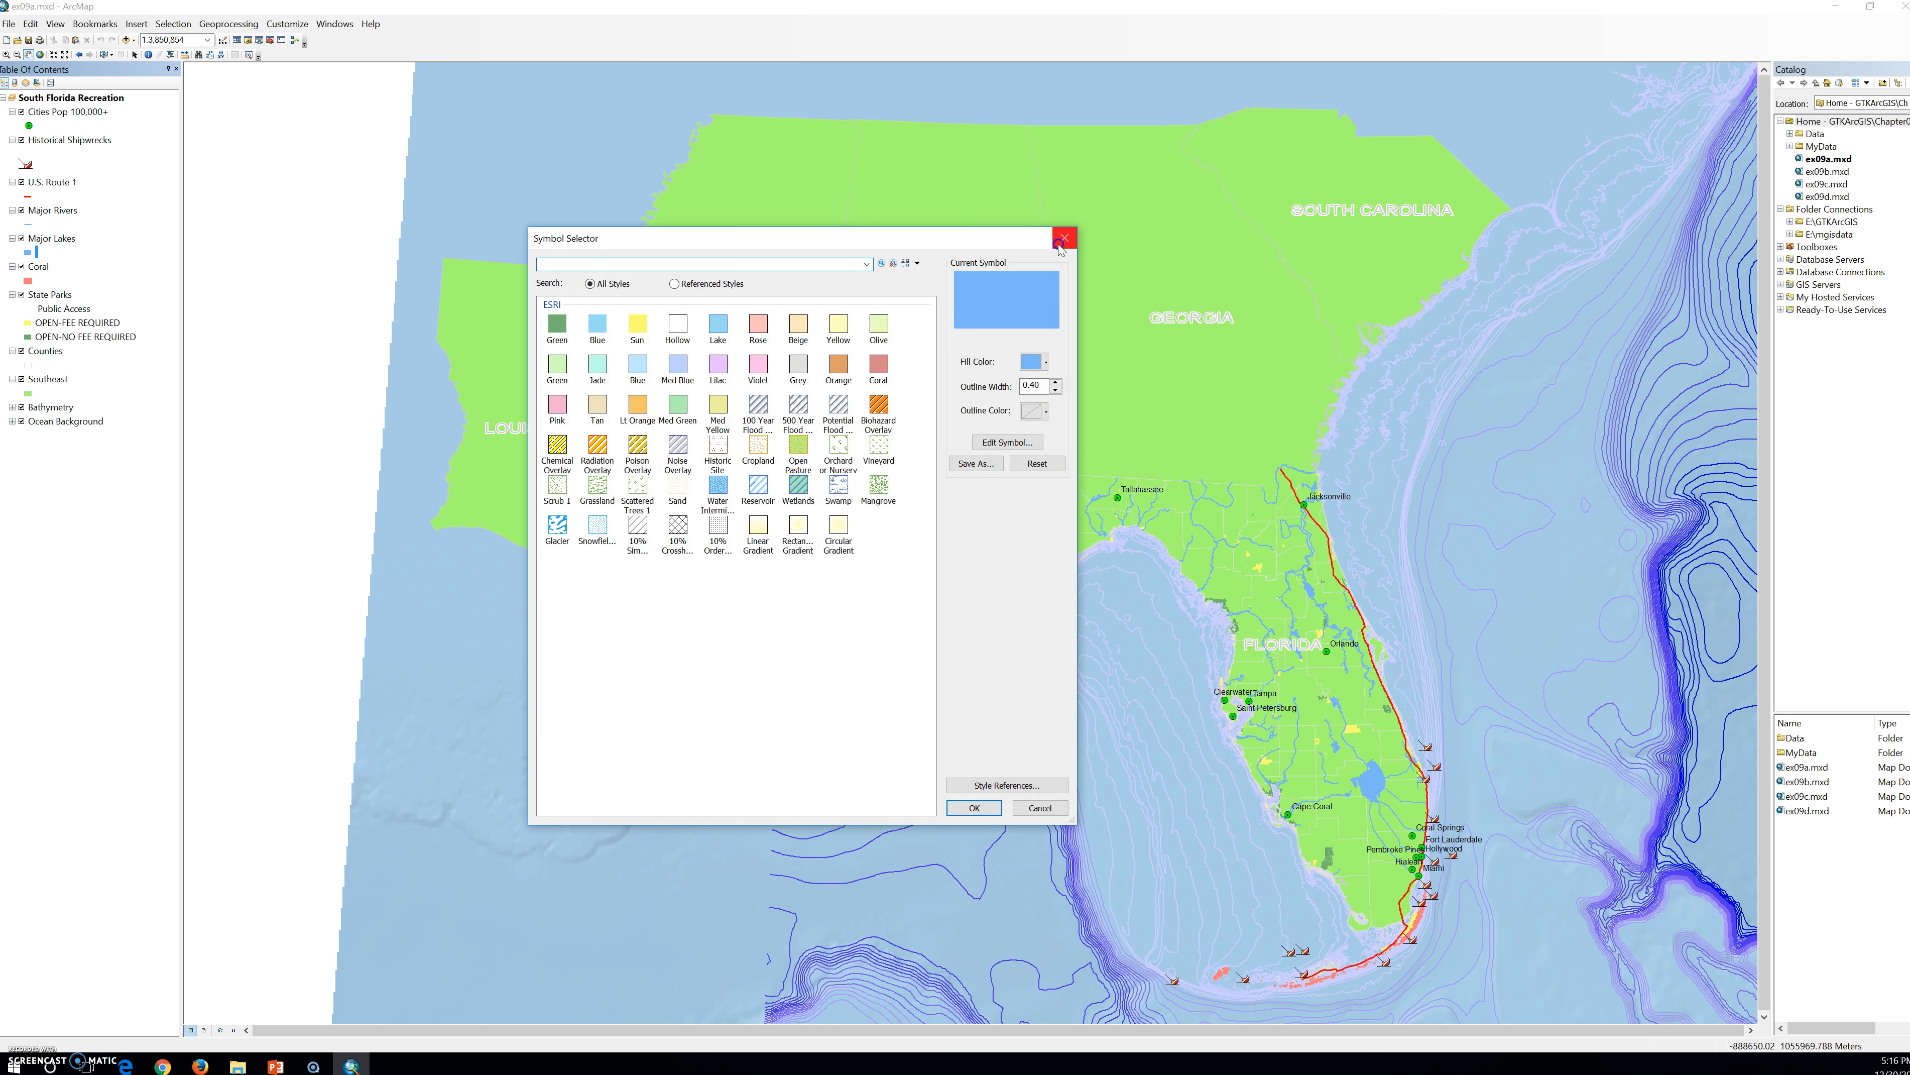
click(1063, 239)
click(39, 239)
double_click(39, 239)
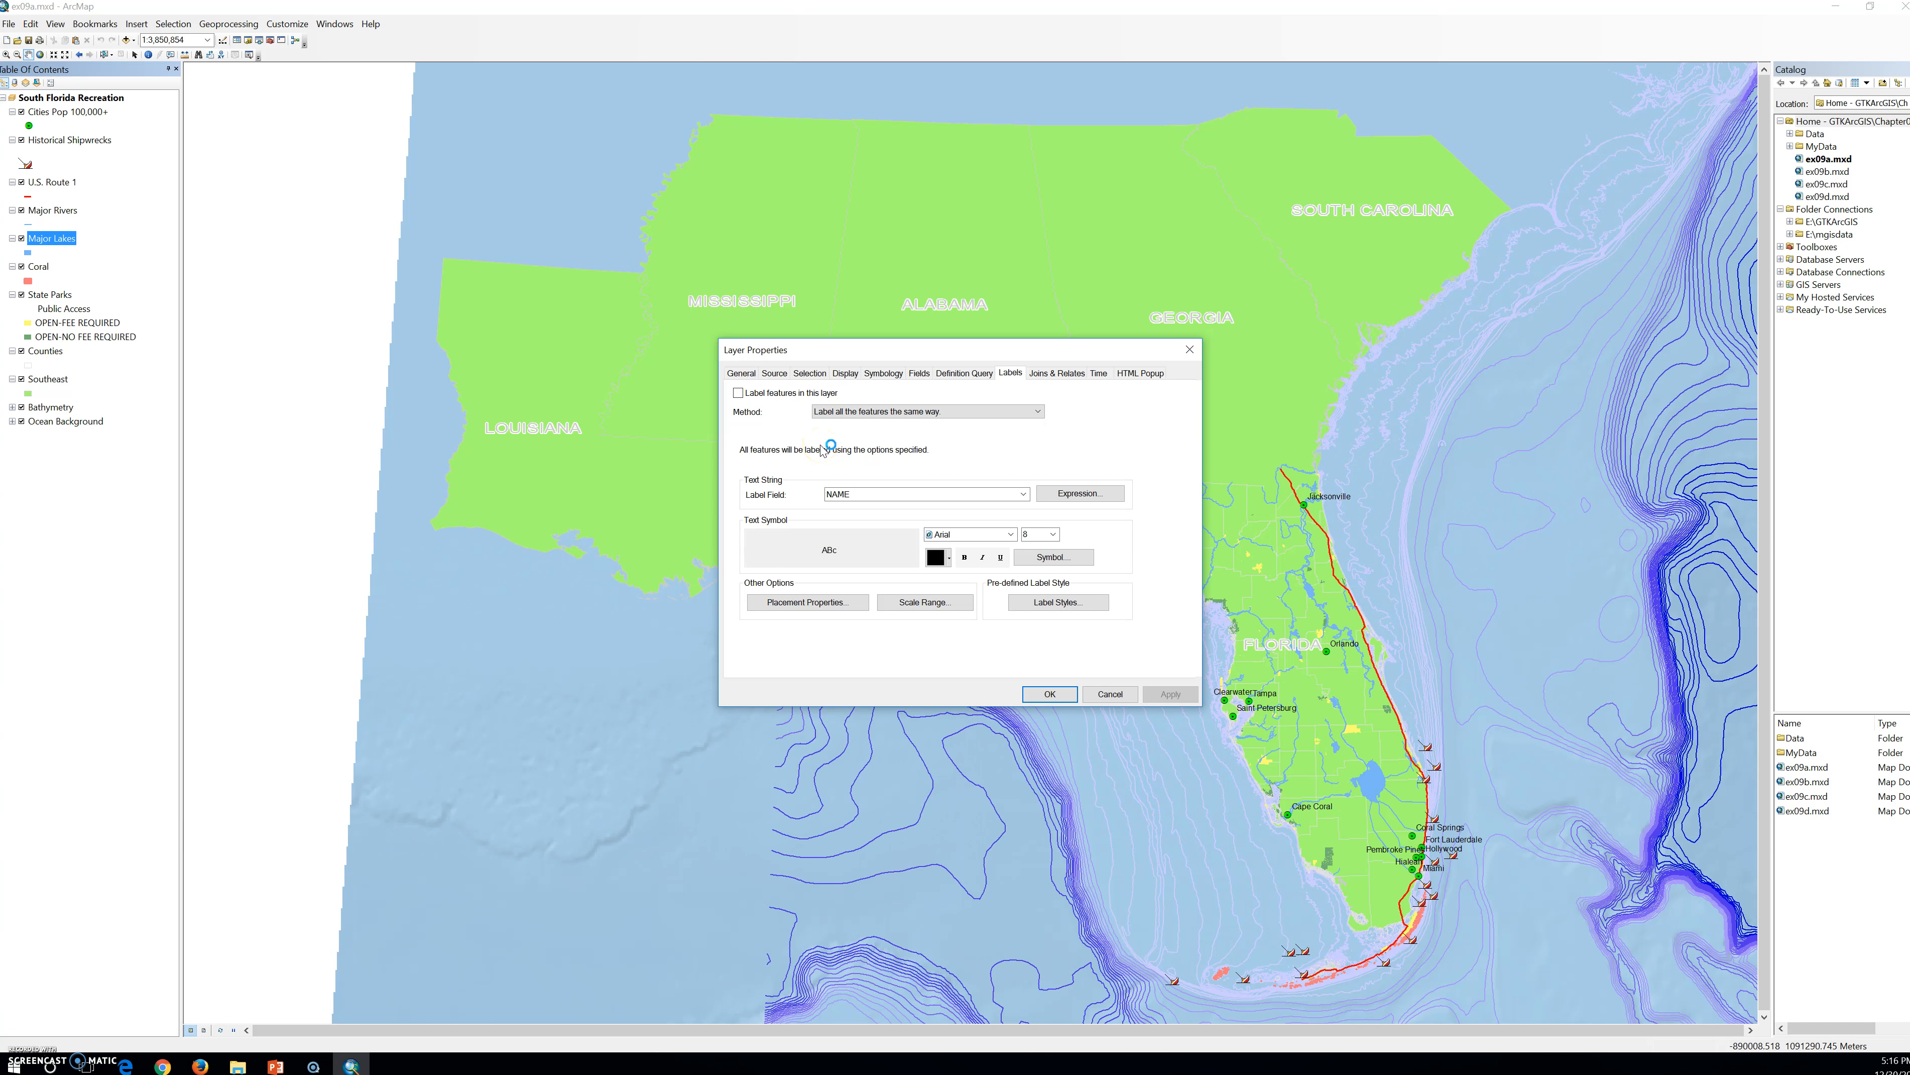
click(762, 397)
click(1053, 557)
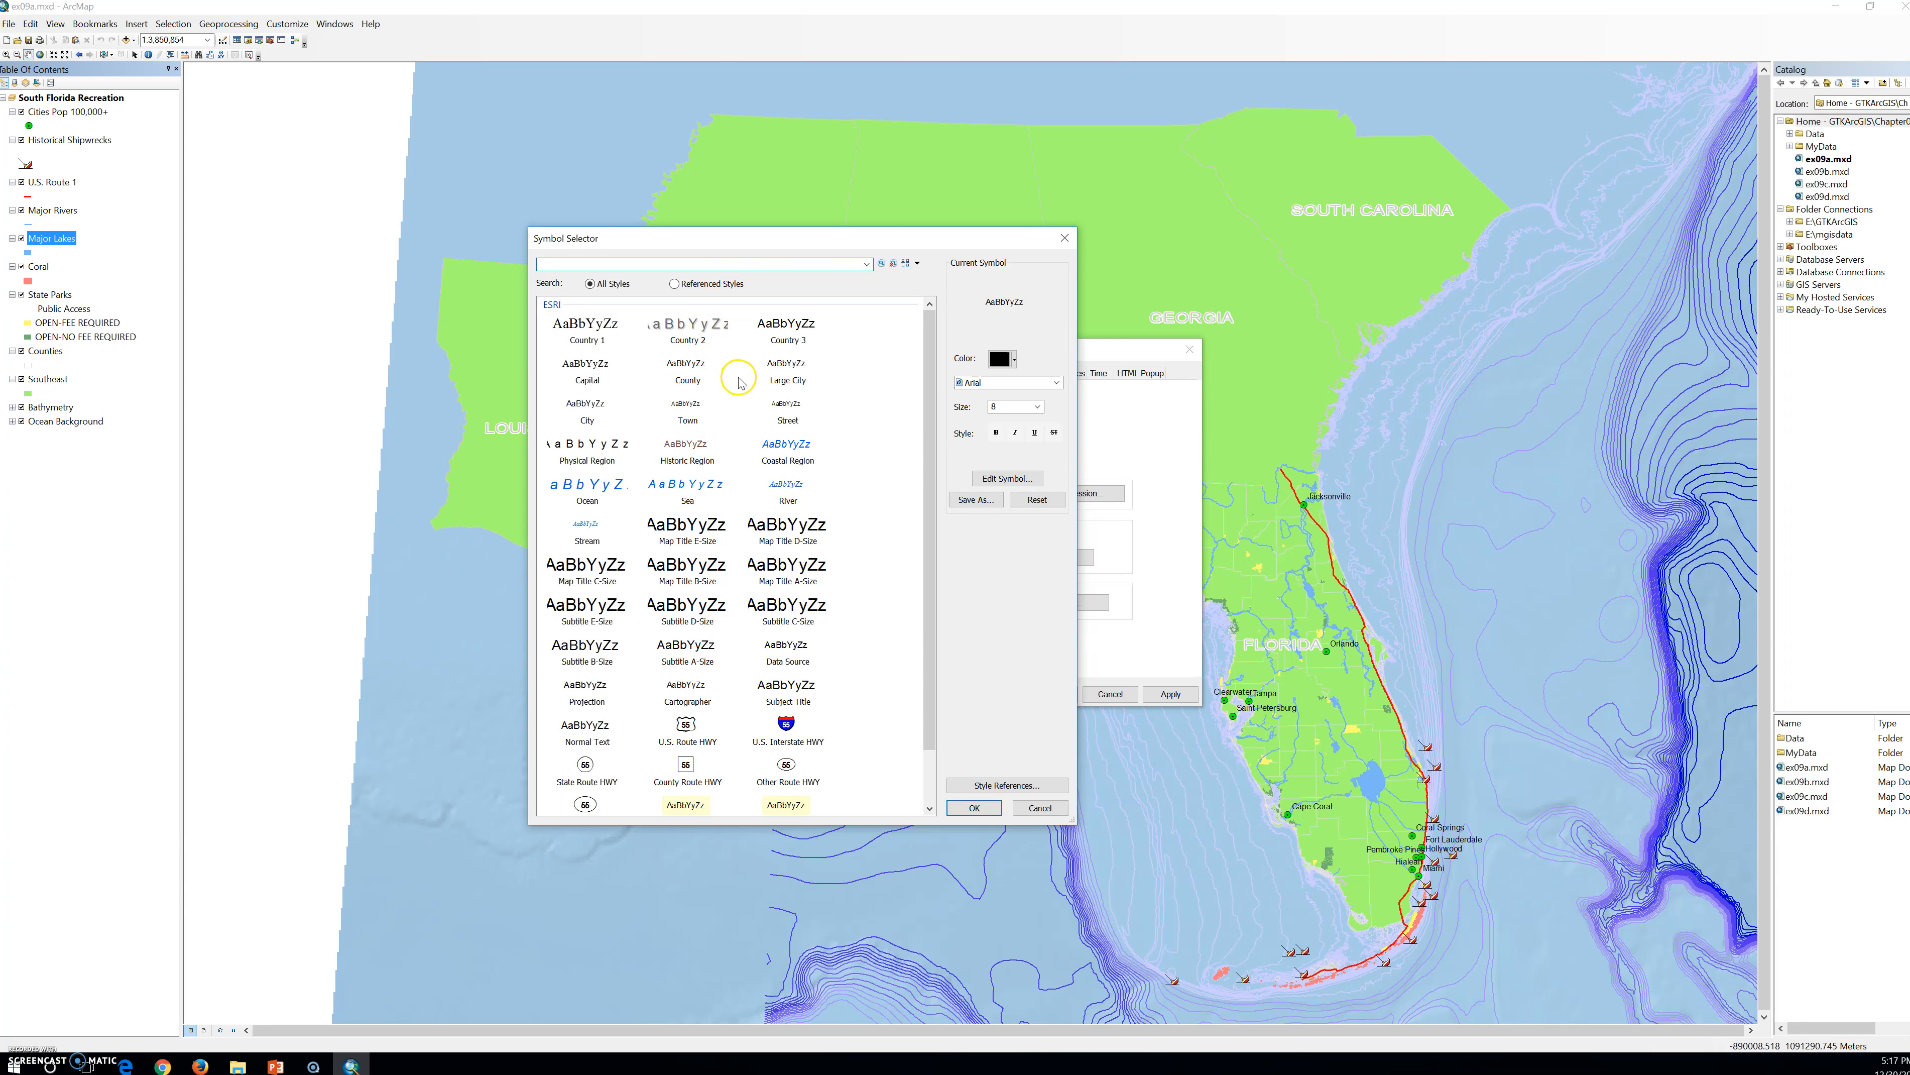
click(794, 490)
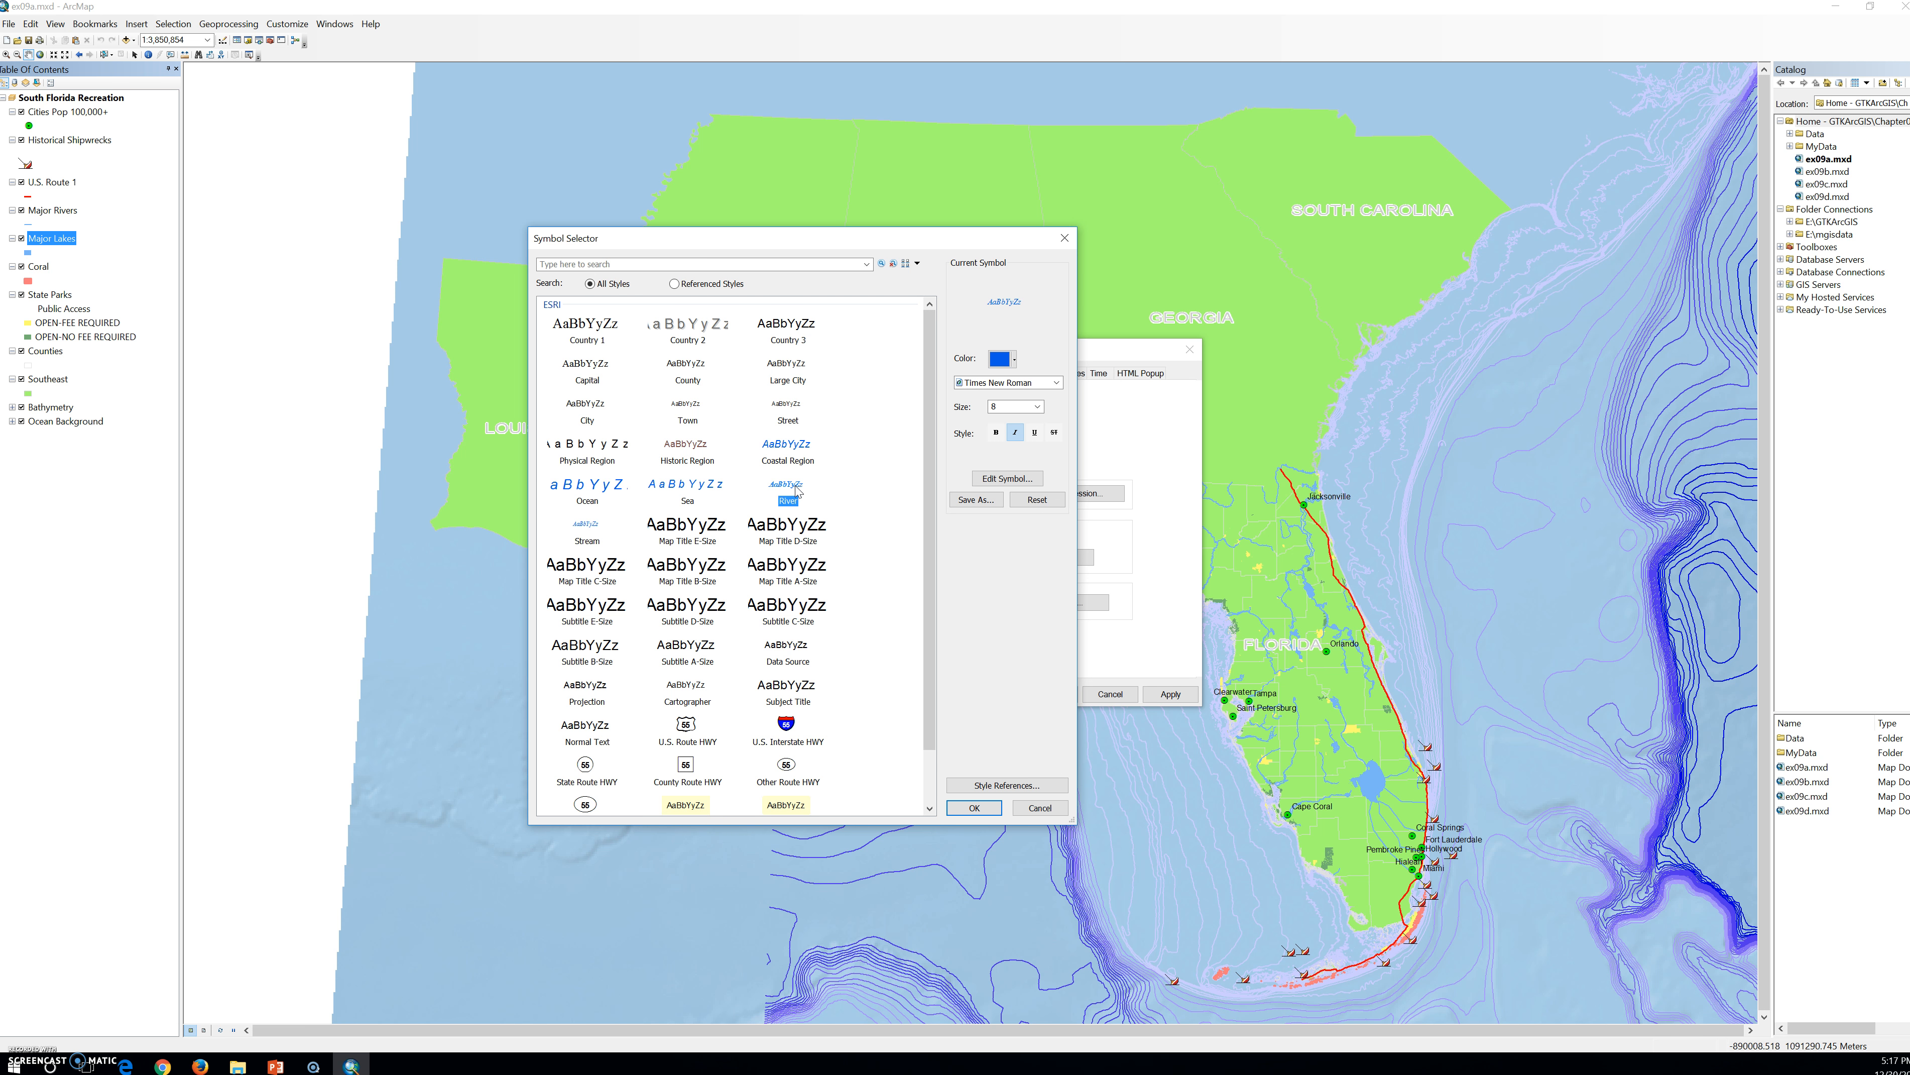
click(792, 500)
click(974, 808)
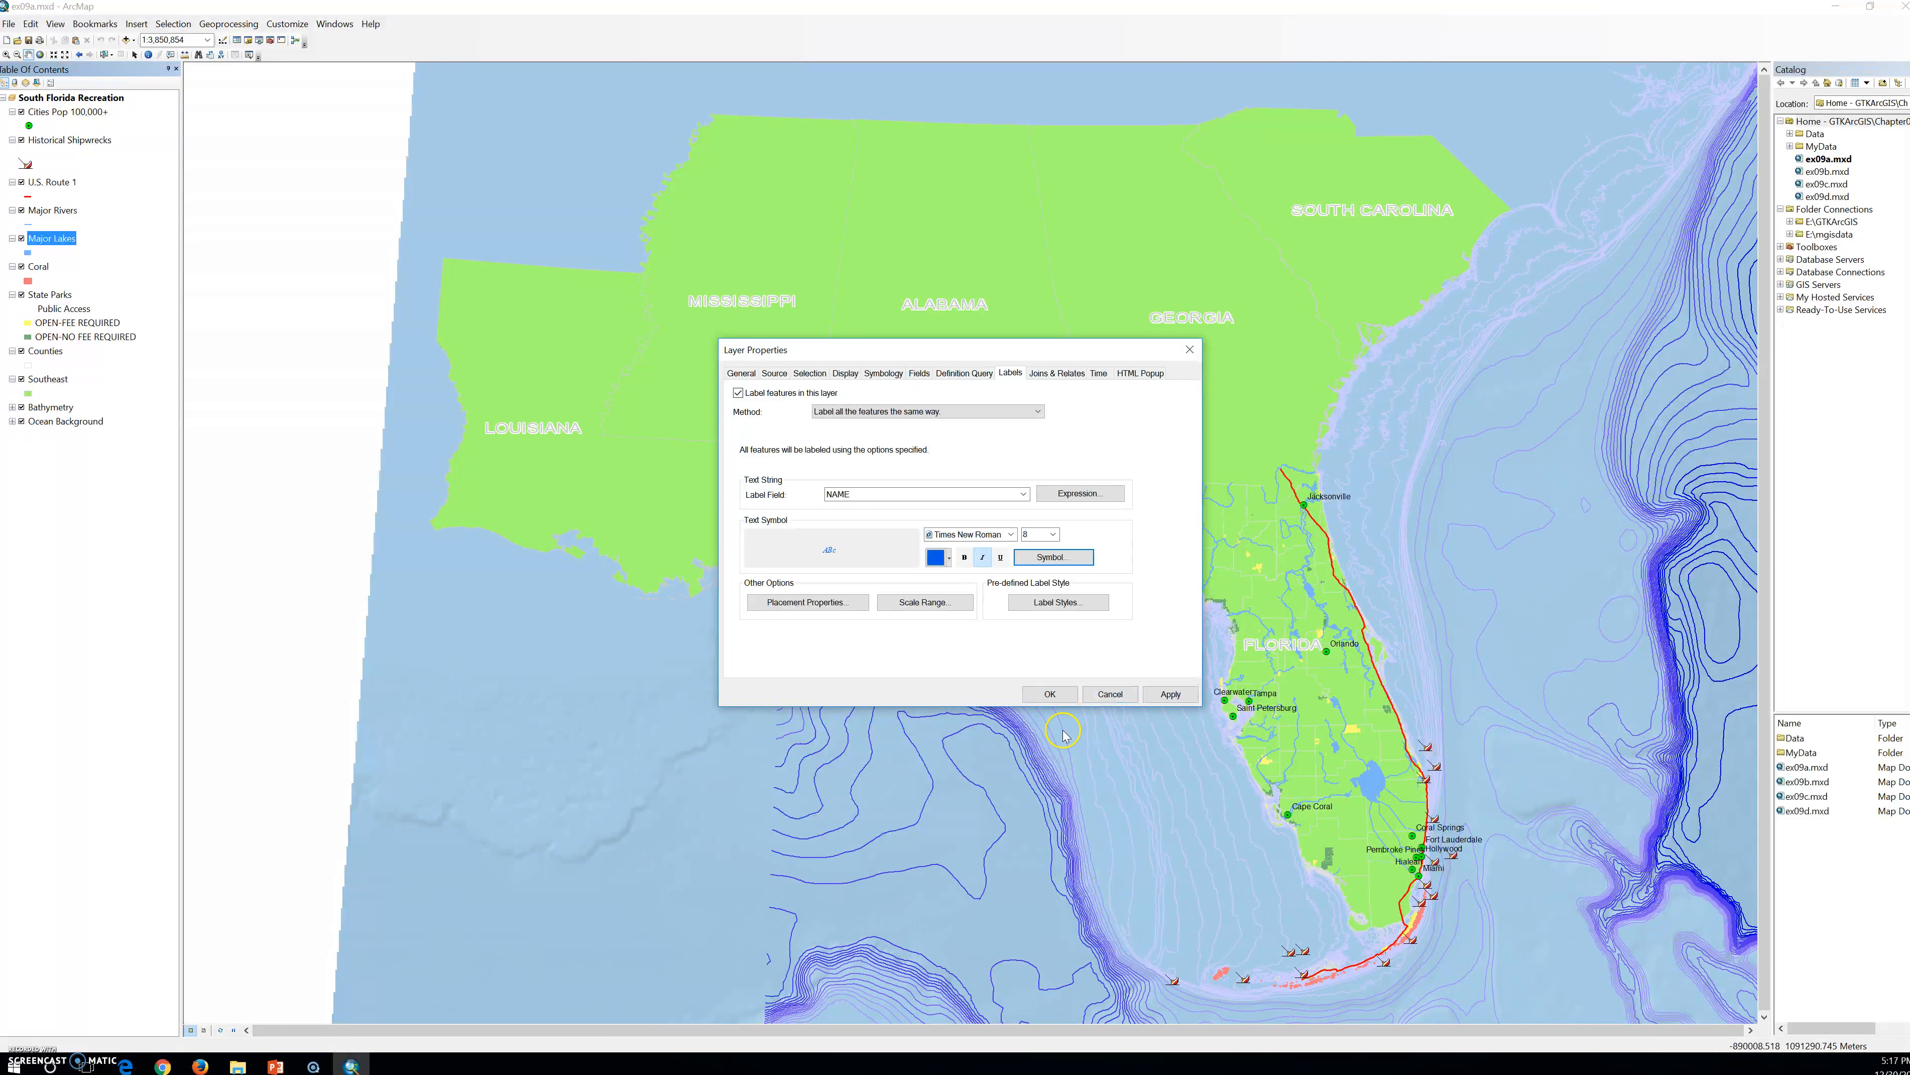
click(1170, 694)
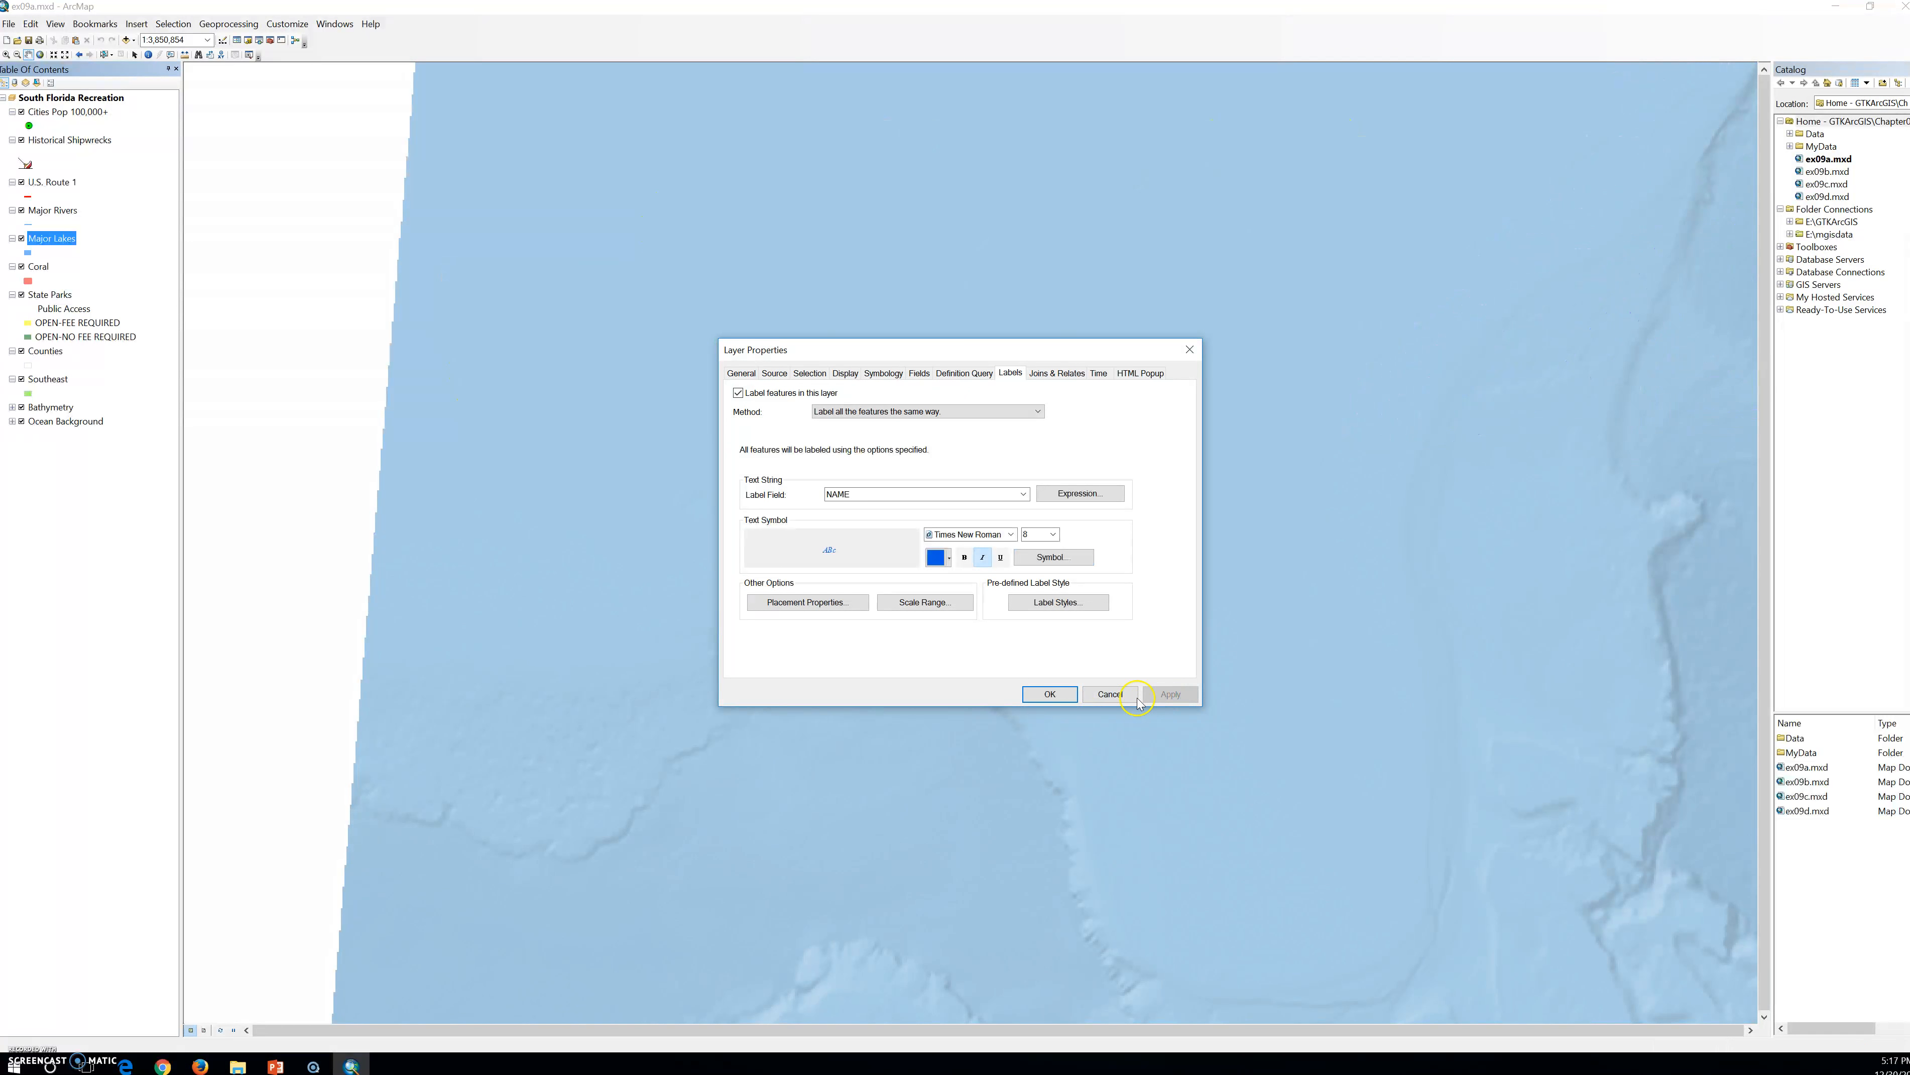
click(1050, 694)
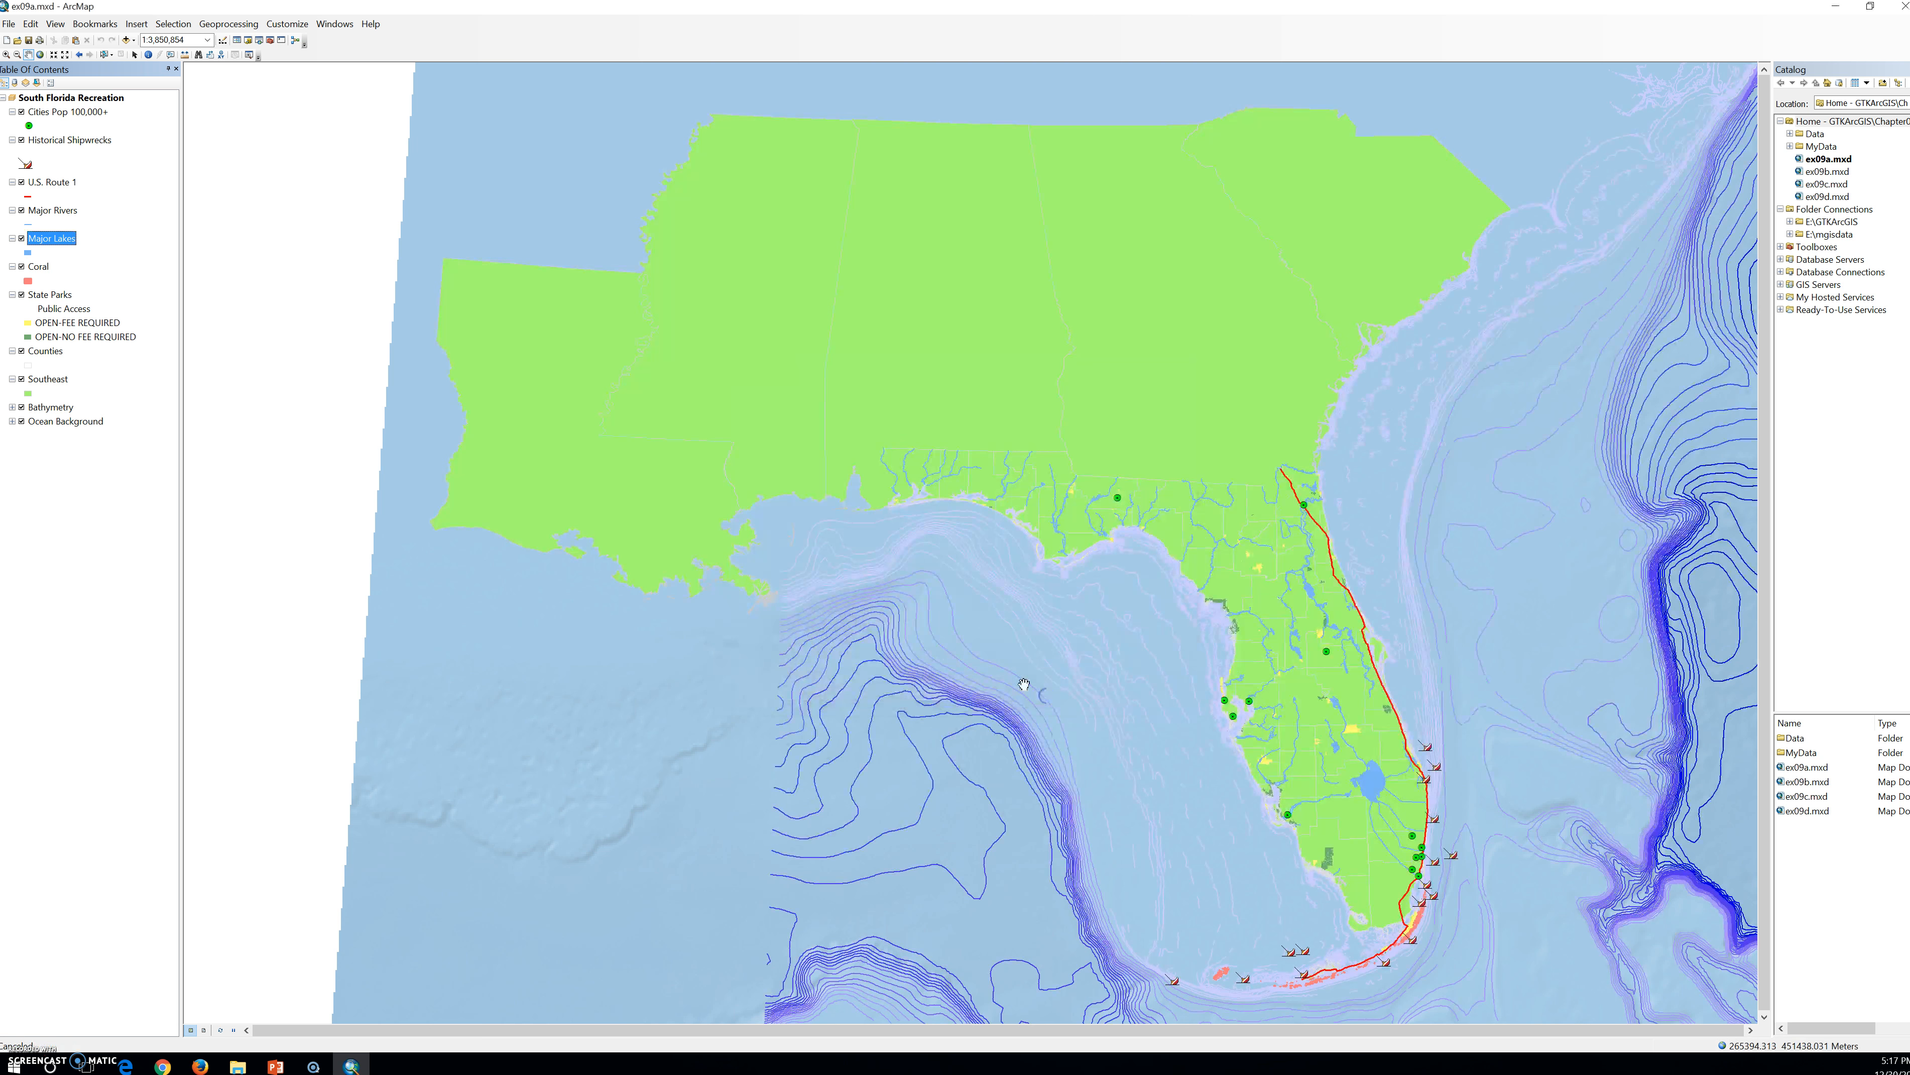
Step: Zoom to the Major Lakes layer to examine the lake labels up close
right_click(64, 238)
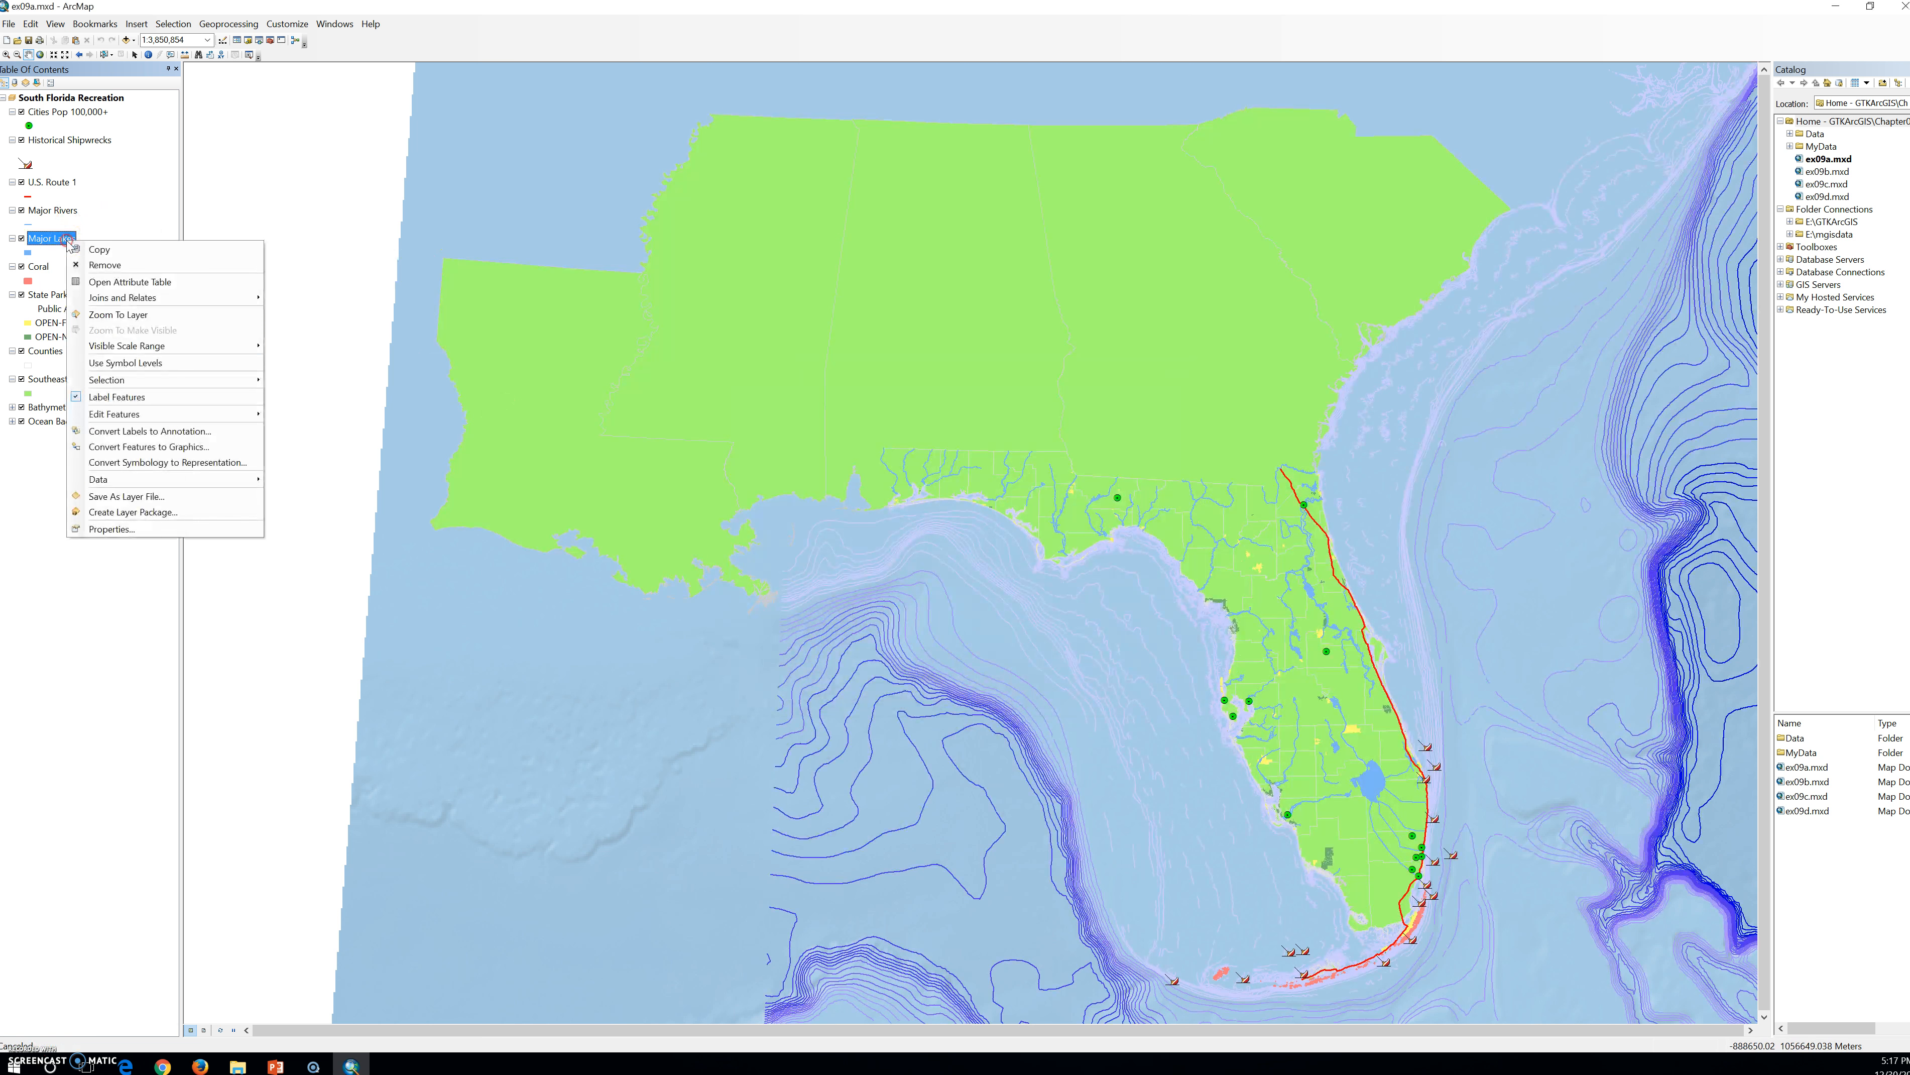
click(132, 315)
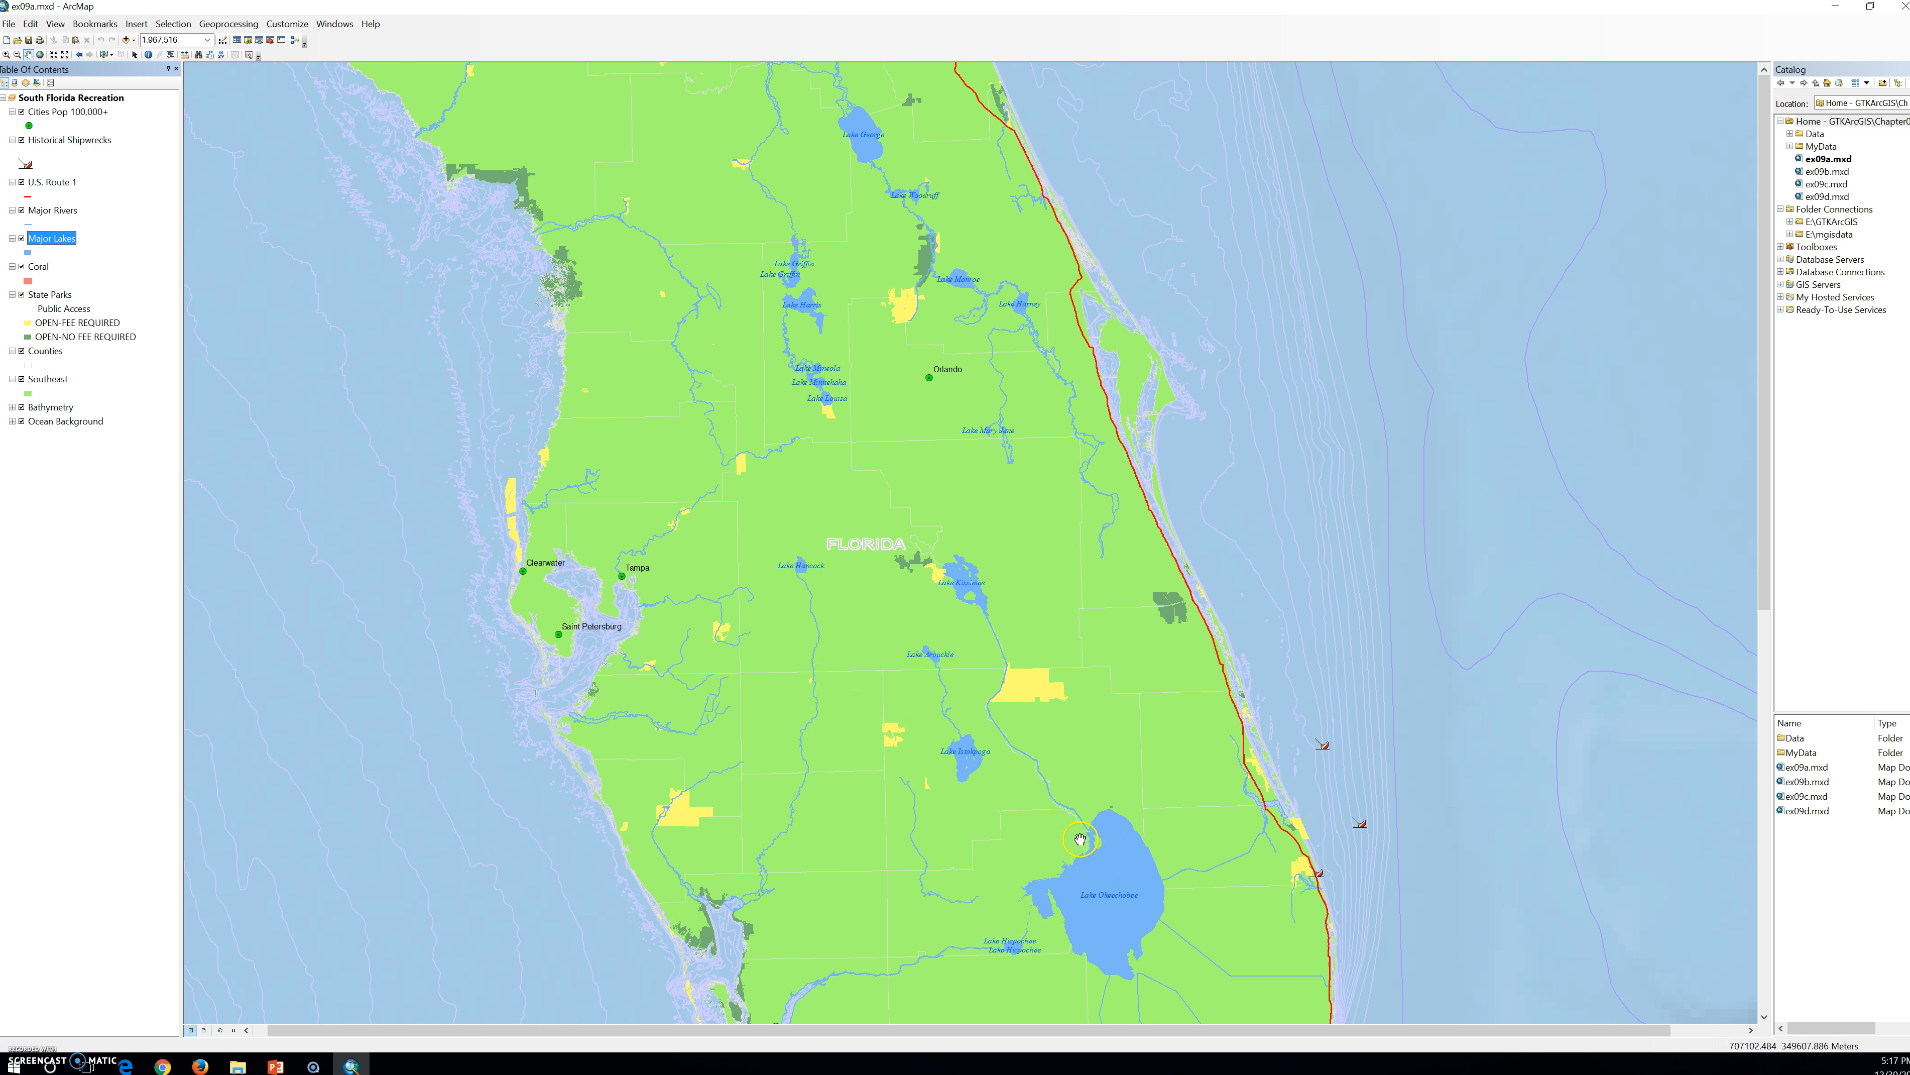
scroll(1080, 839, up, 1)
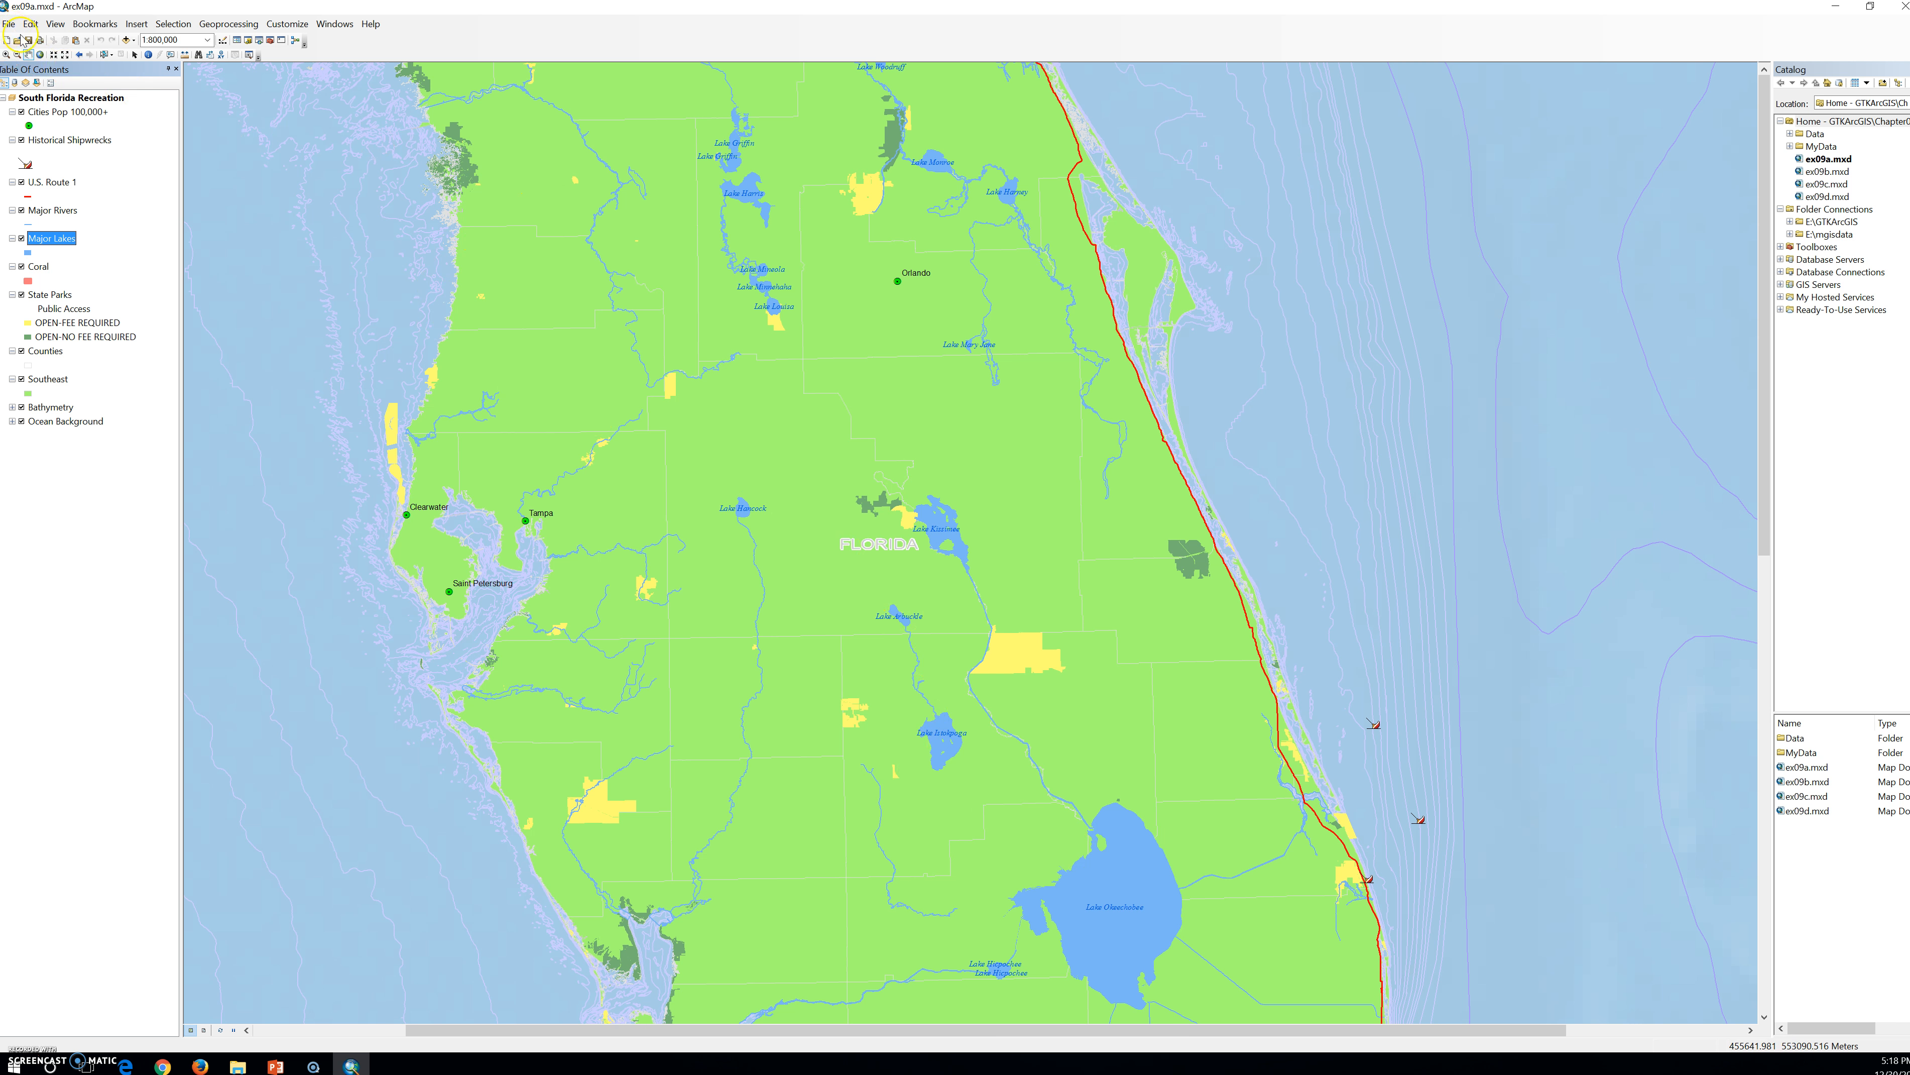
Step: Close ex09a.mxd and open the map document ex09b.mxd
click(1903, 23)
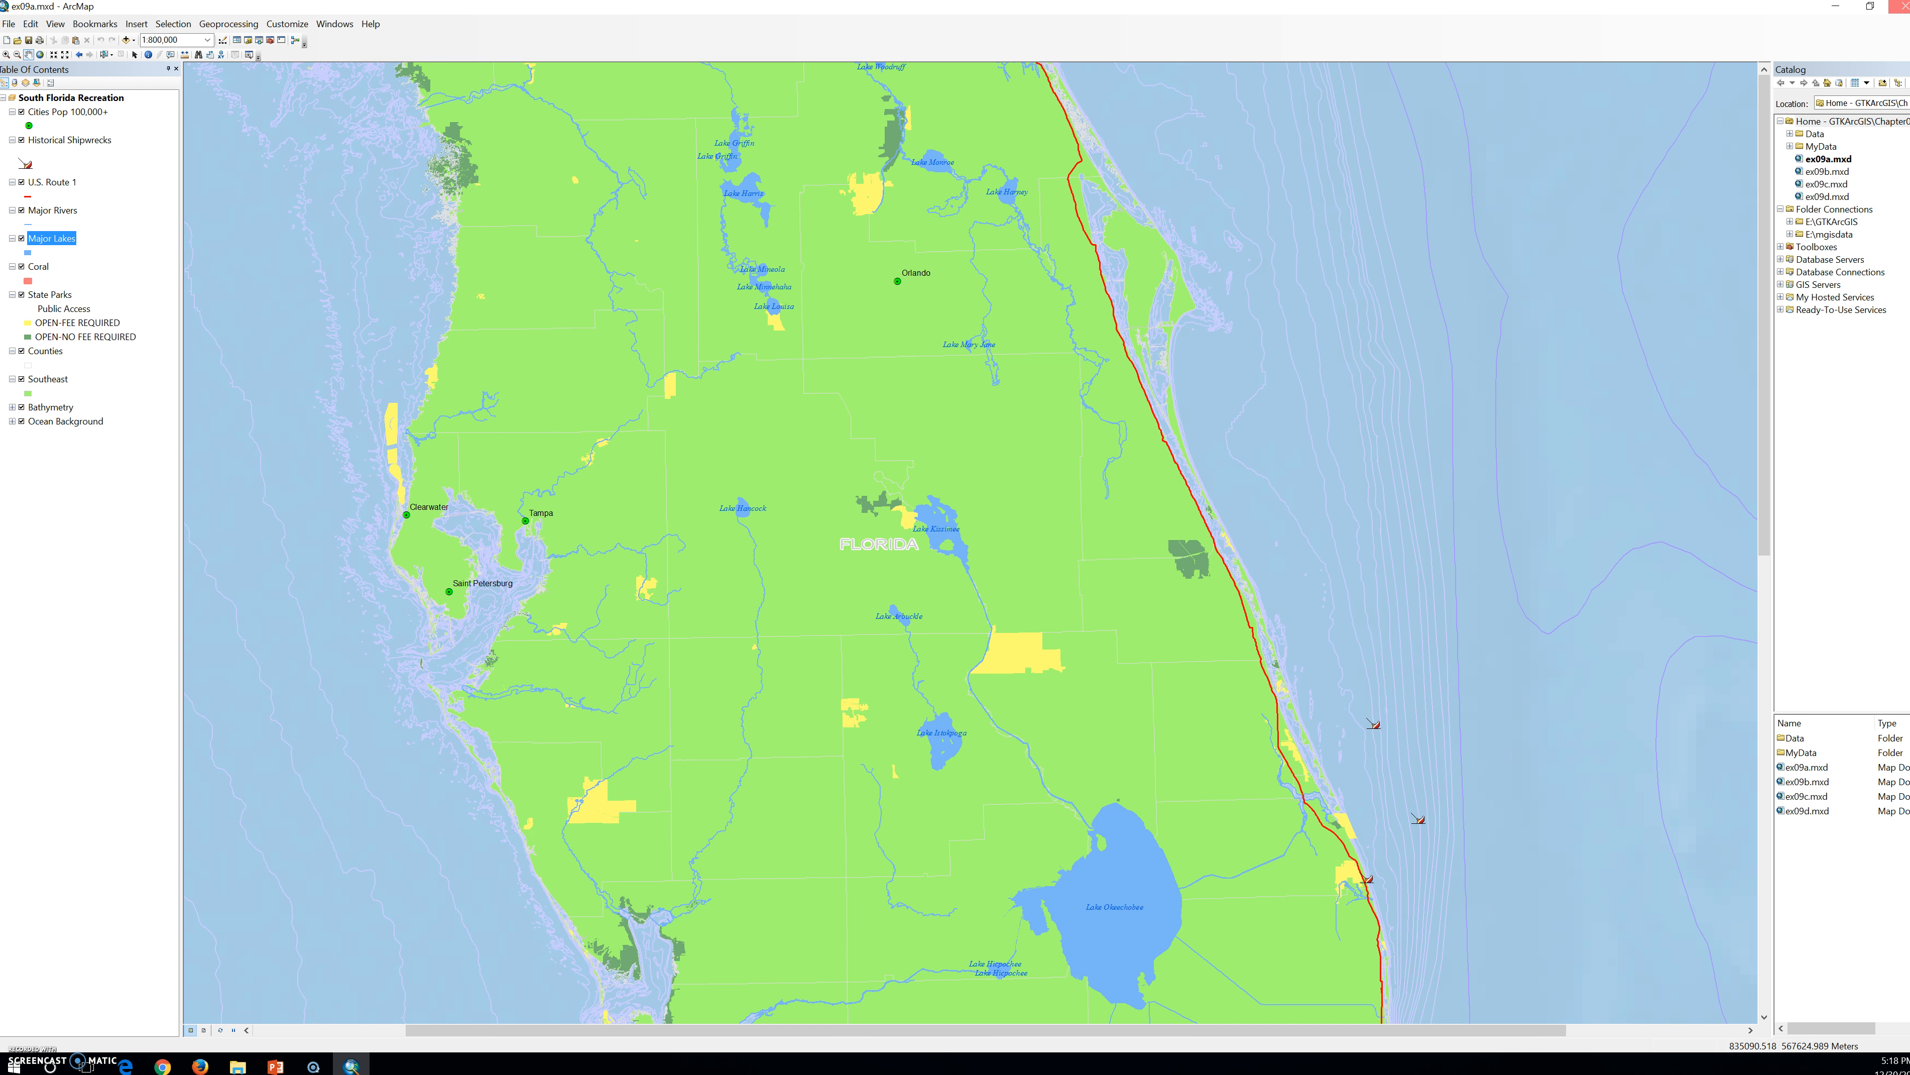
click(503, 294)
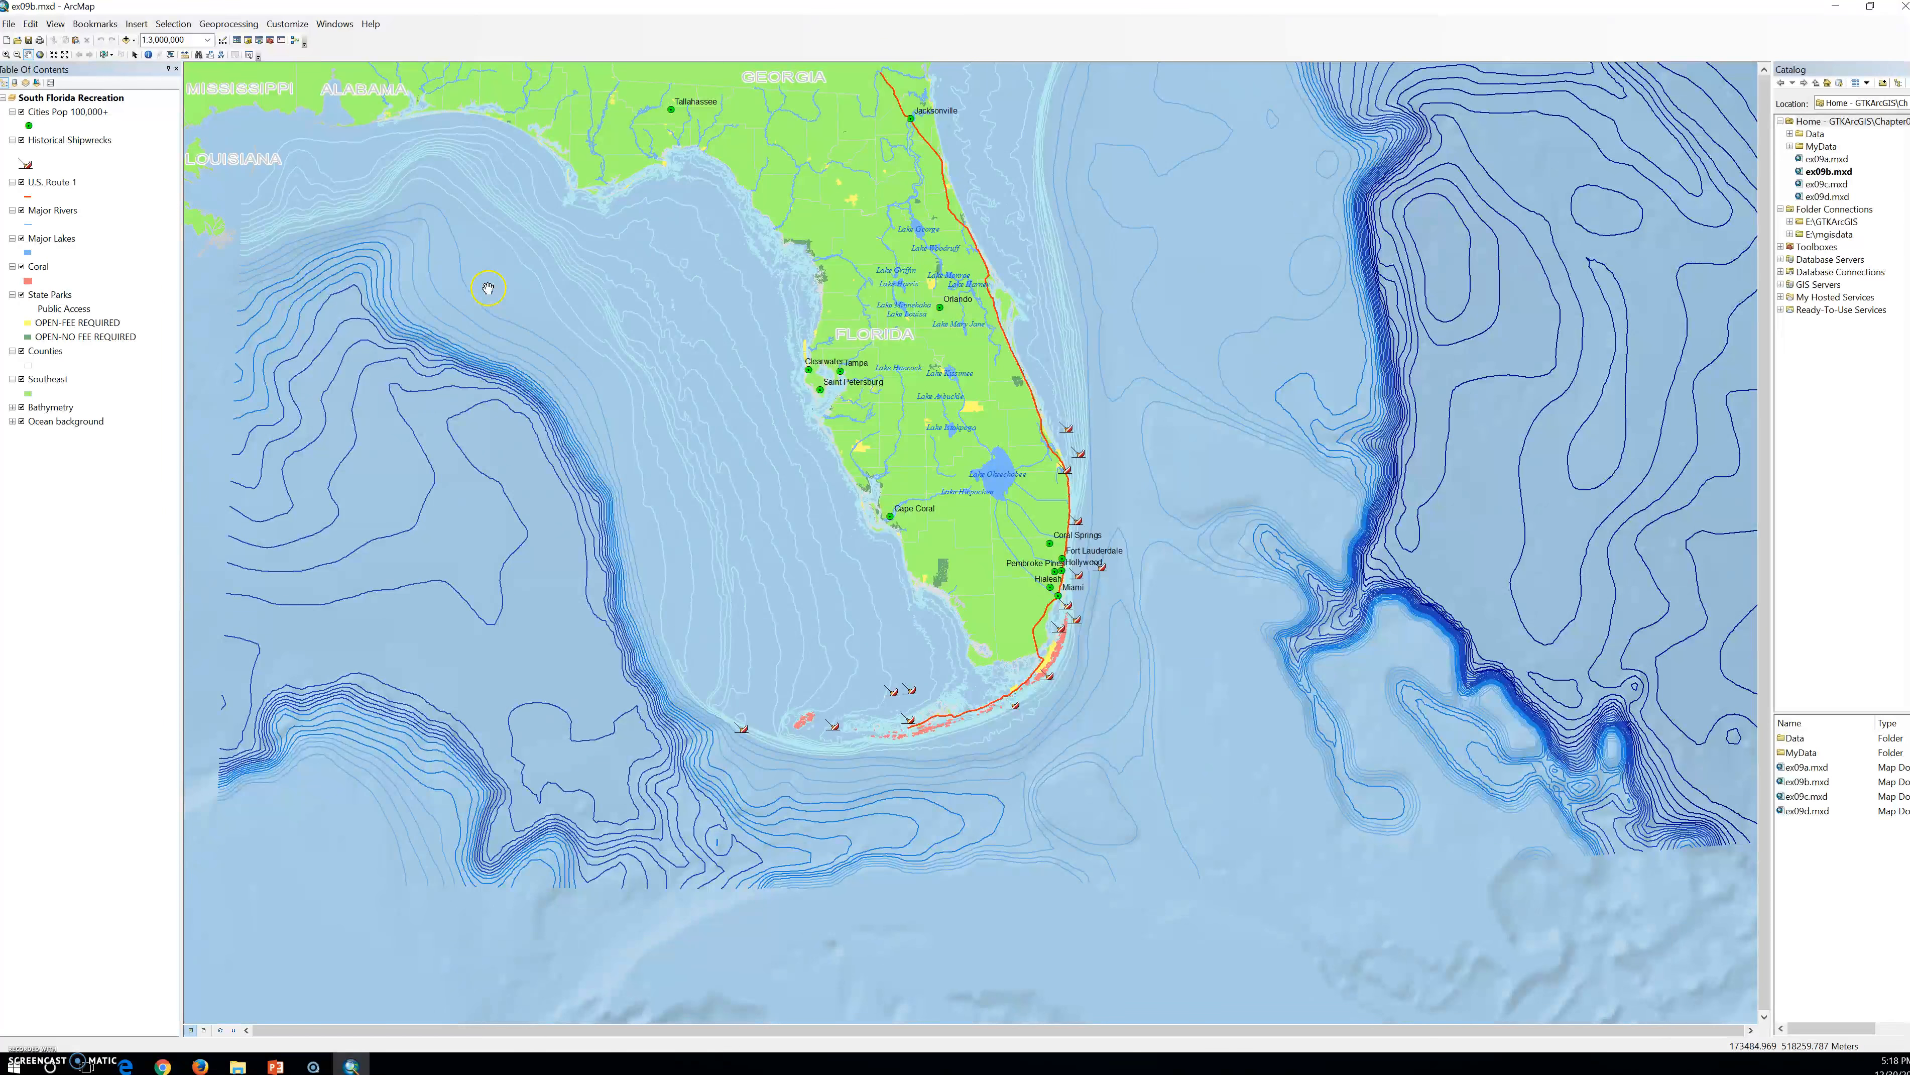
Step: Open the label placement properties of the Cities Pop 100,000+ layer
click(78, 112)
click(79, 112)
double_click(83, 115)
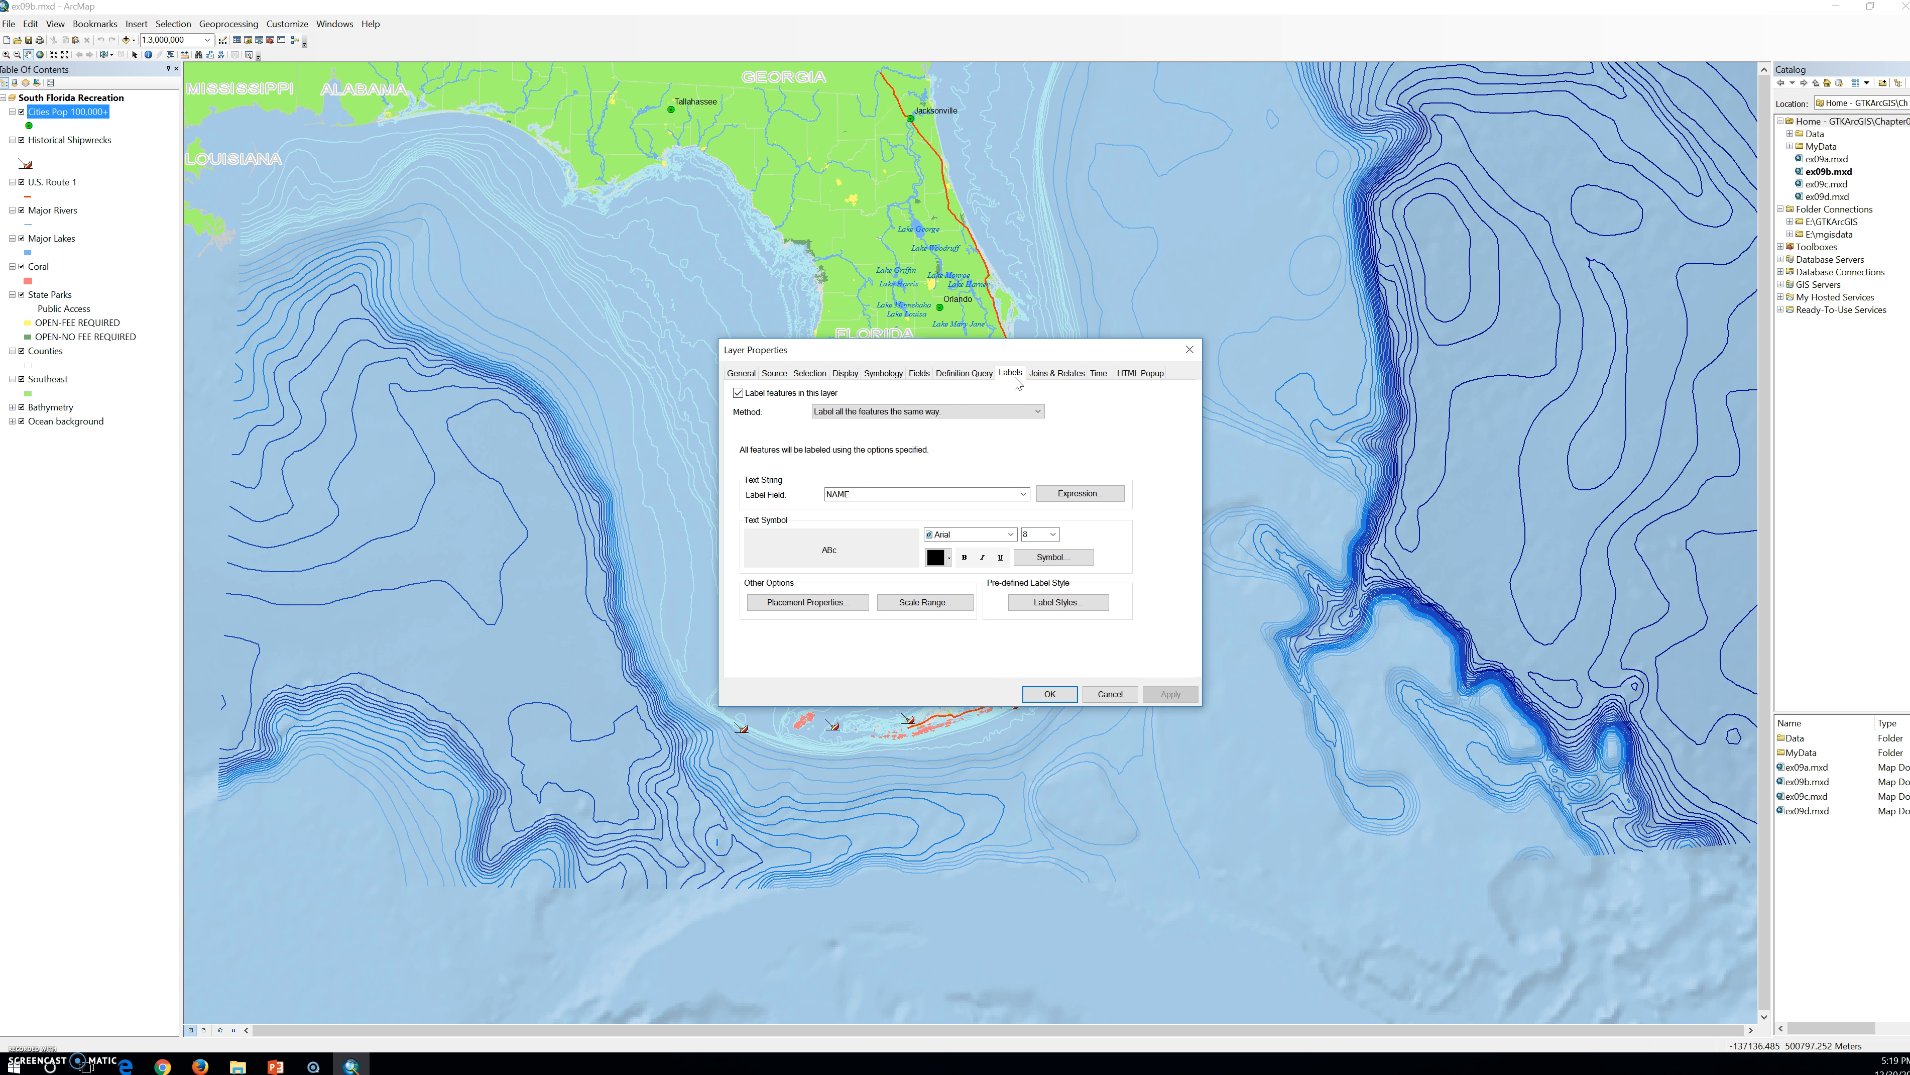
click(806, 602)
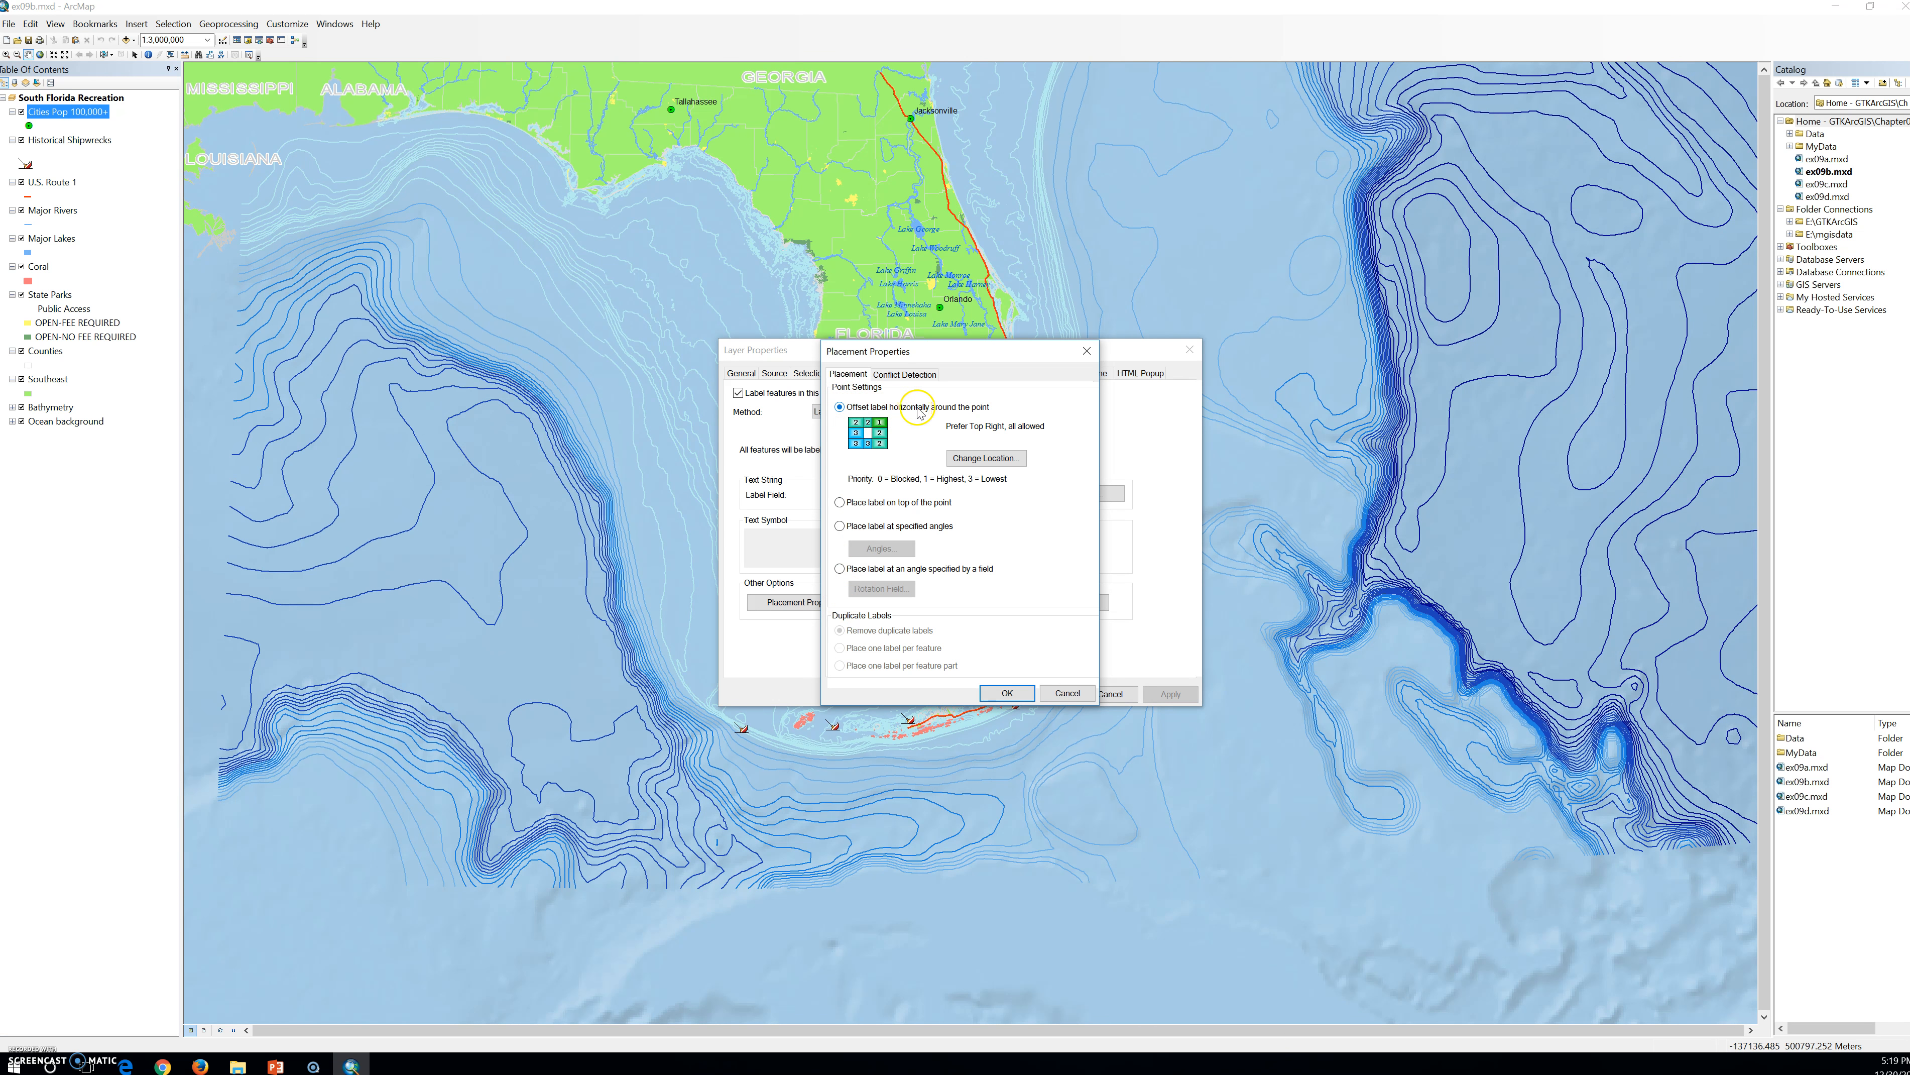
Step: Examine the available initial point placement options for the Cities Pop 100,000+ labels
click(1008, 451)
click(864, 480)
click(877, 452)
click(881, 428)
click(855, 446)
click(985, 457)
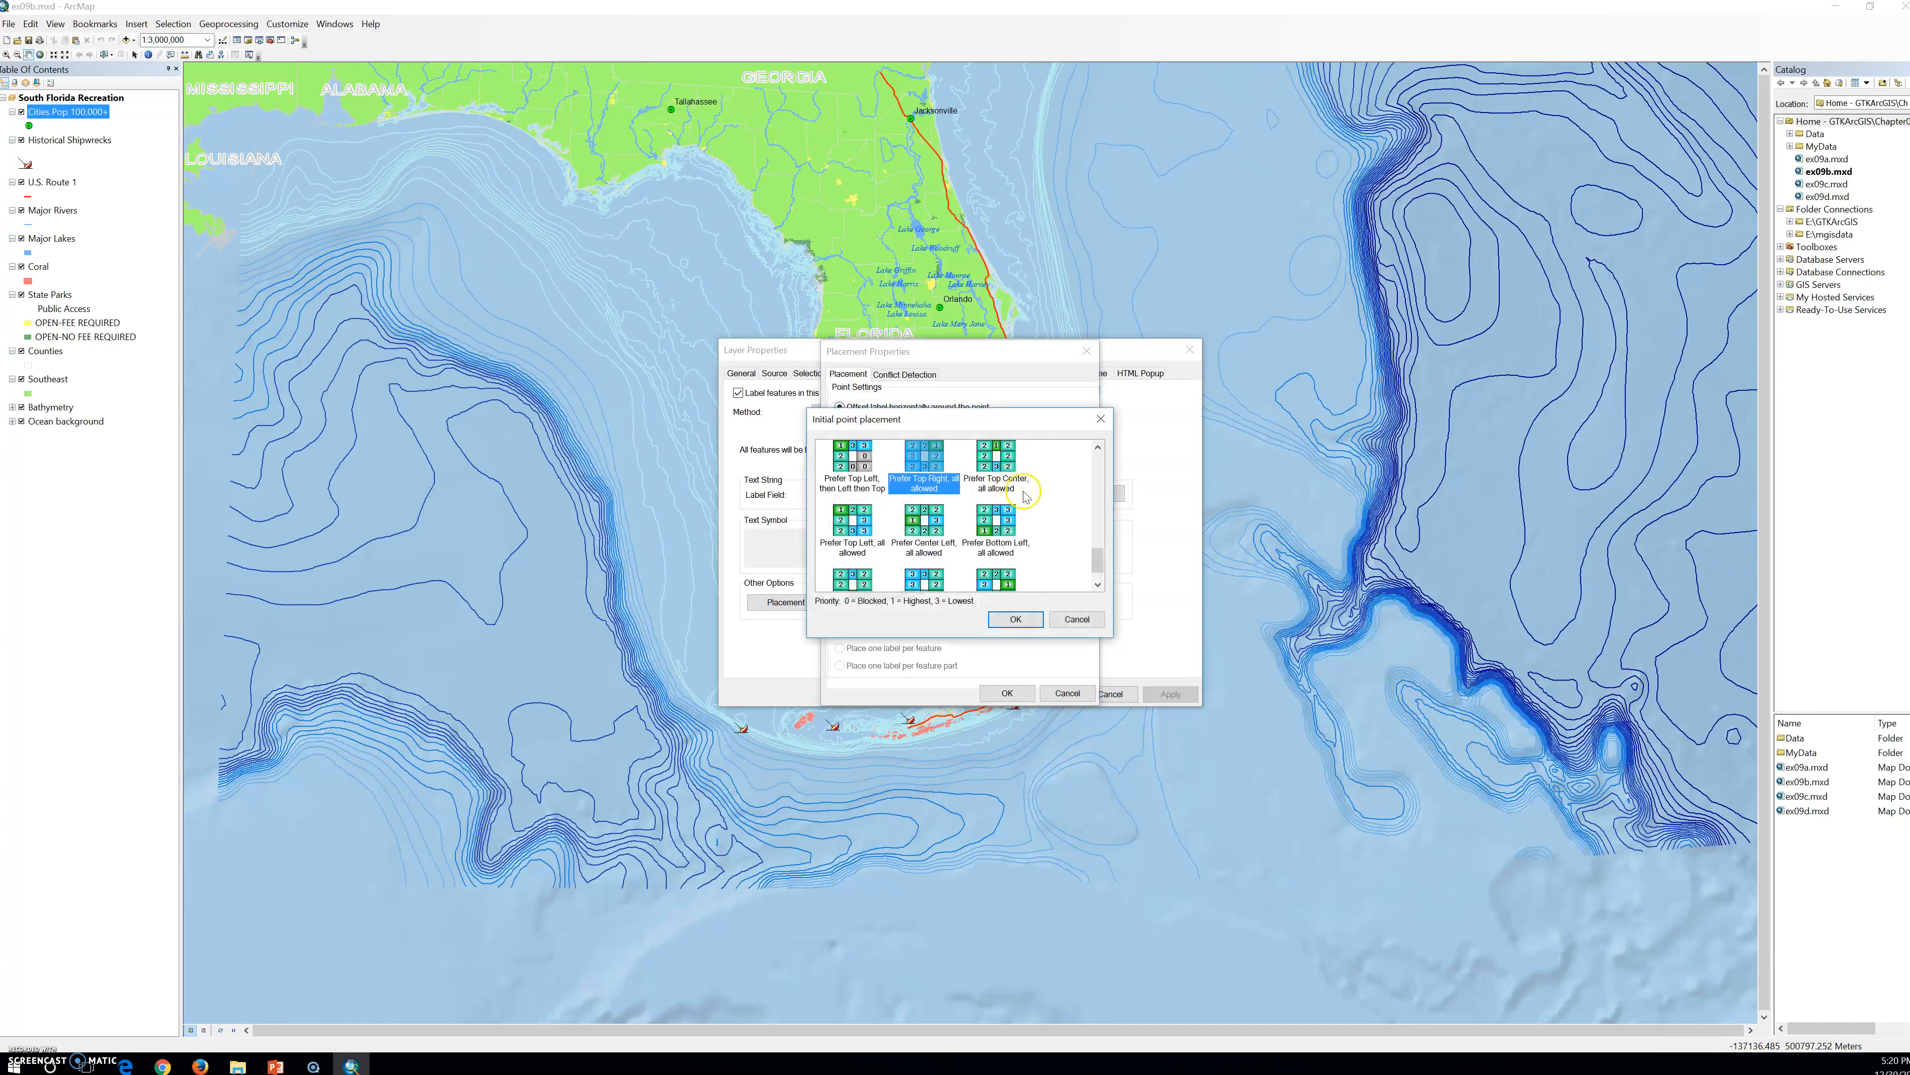
mouse_move(1098, 560)
mouse_down()
mouse_move(1100, 443)
mouse_move(1060, 580)
mouse_move(1073, 535)
mouse_up()
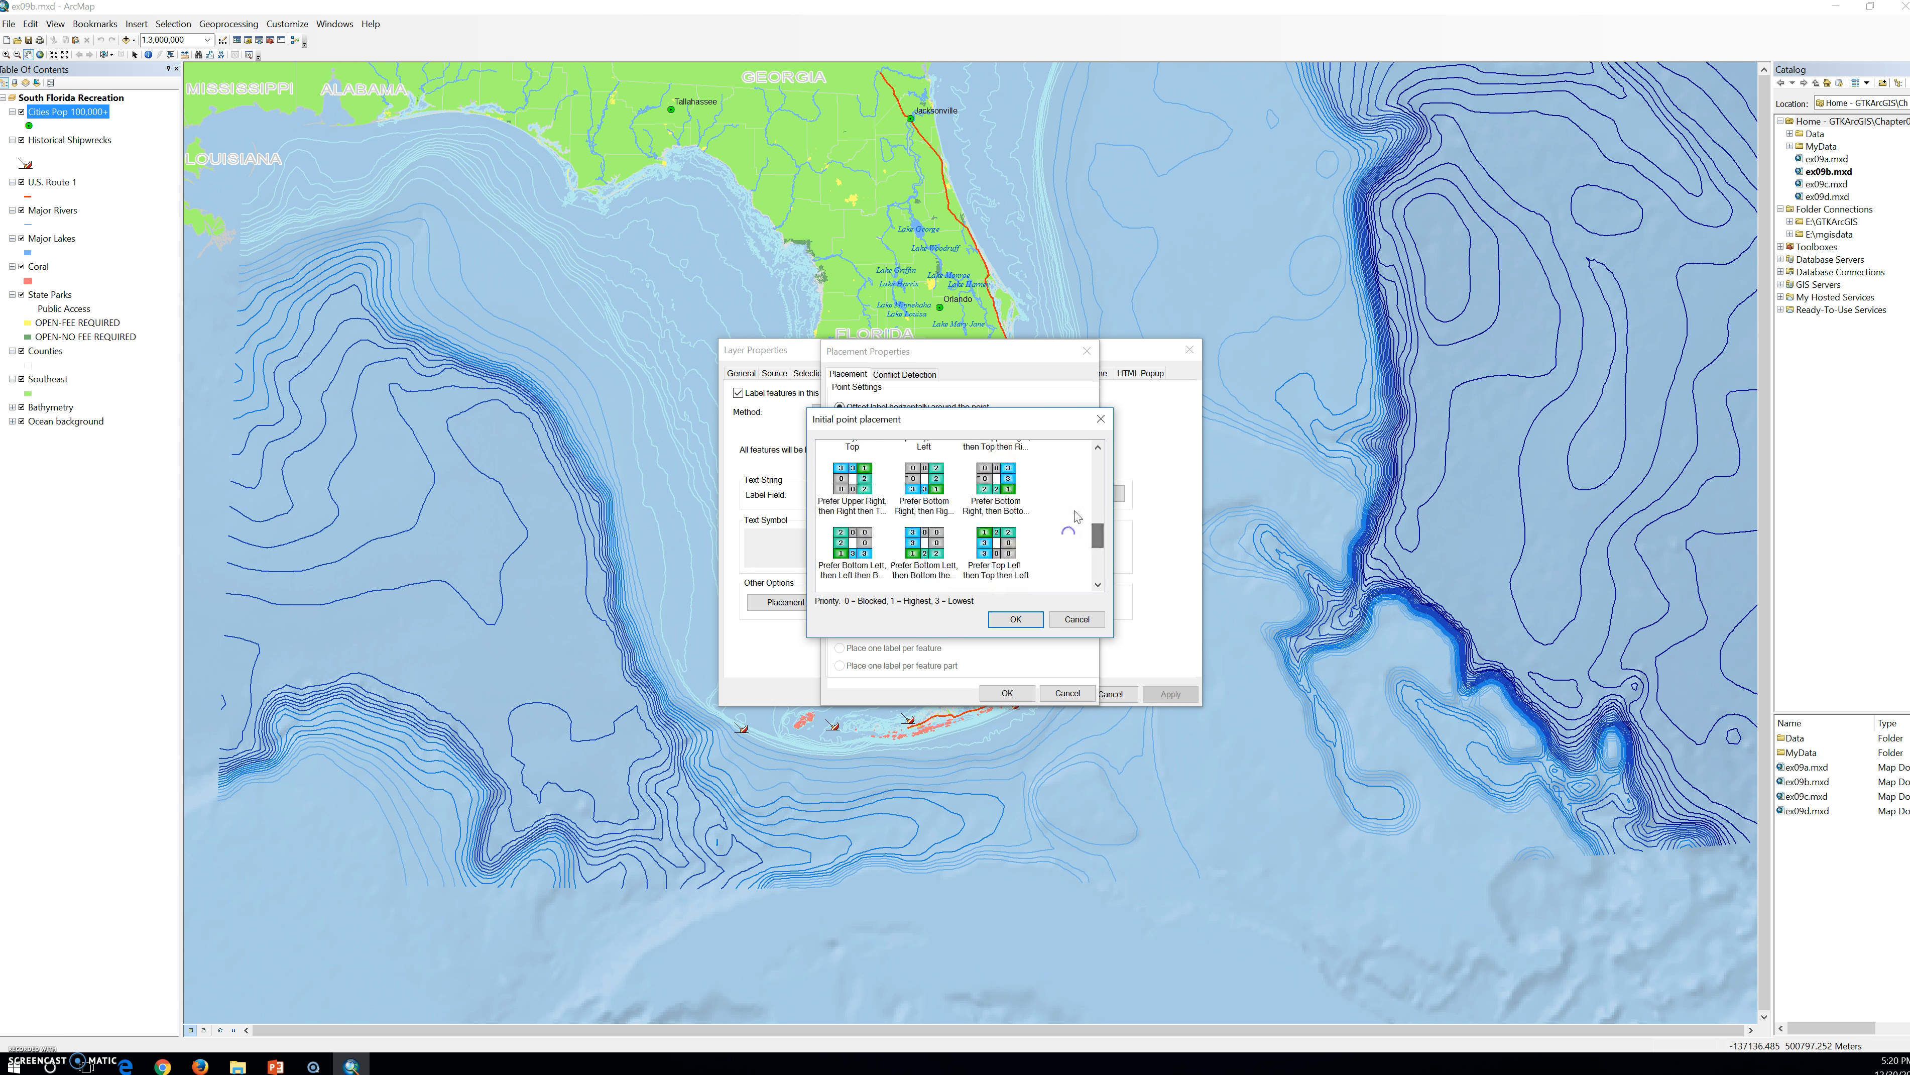
click(1040, 537)
click(1035, 537)
click(1025, 539)
scroll(1054, 531, up, 5)
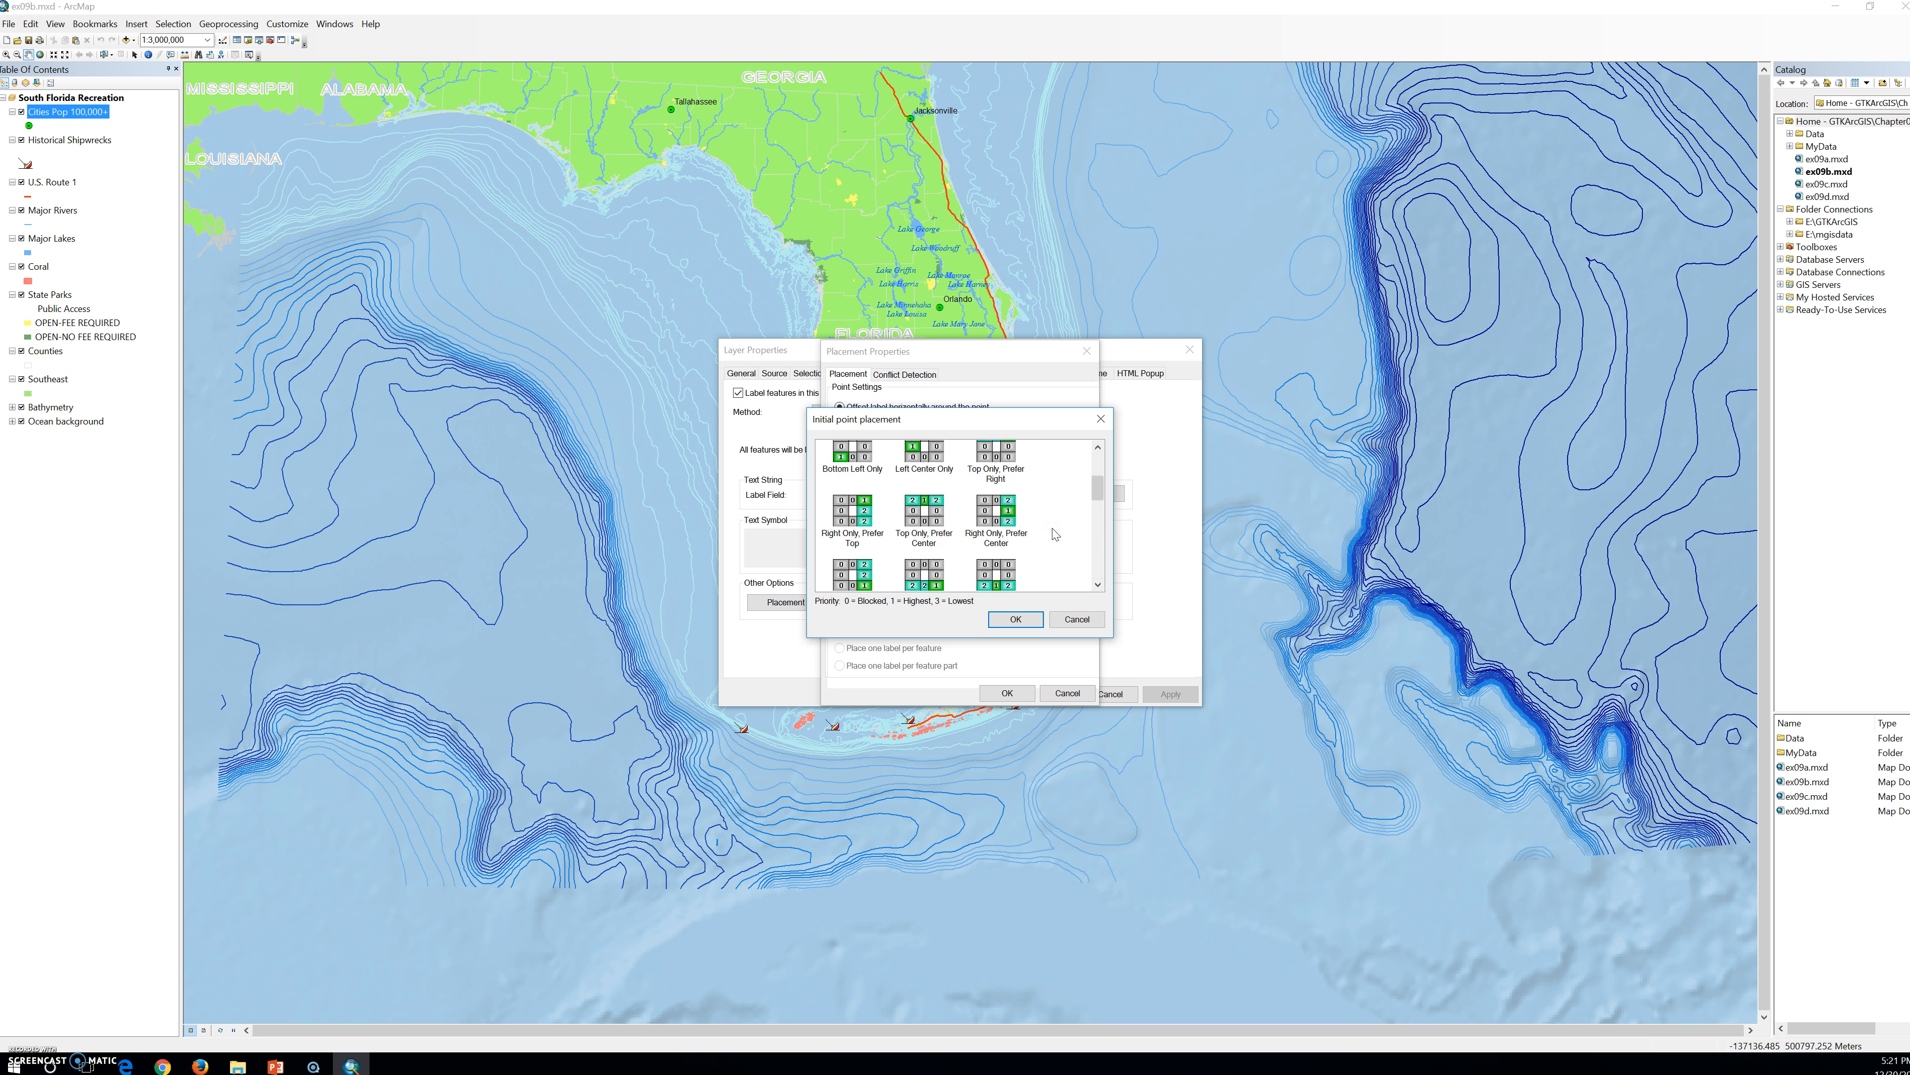
scroll(1052, 529, down, 6)
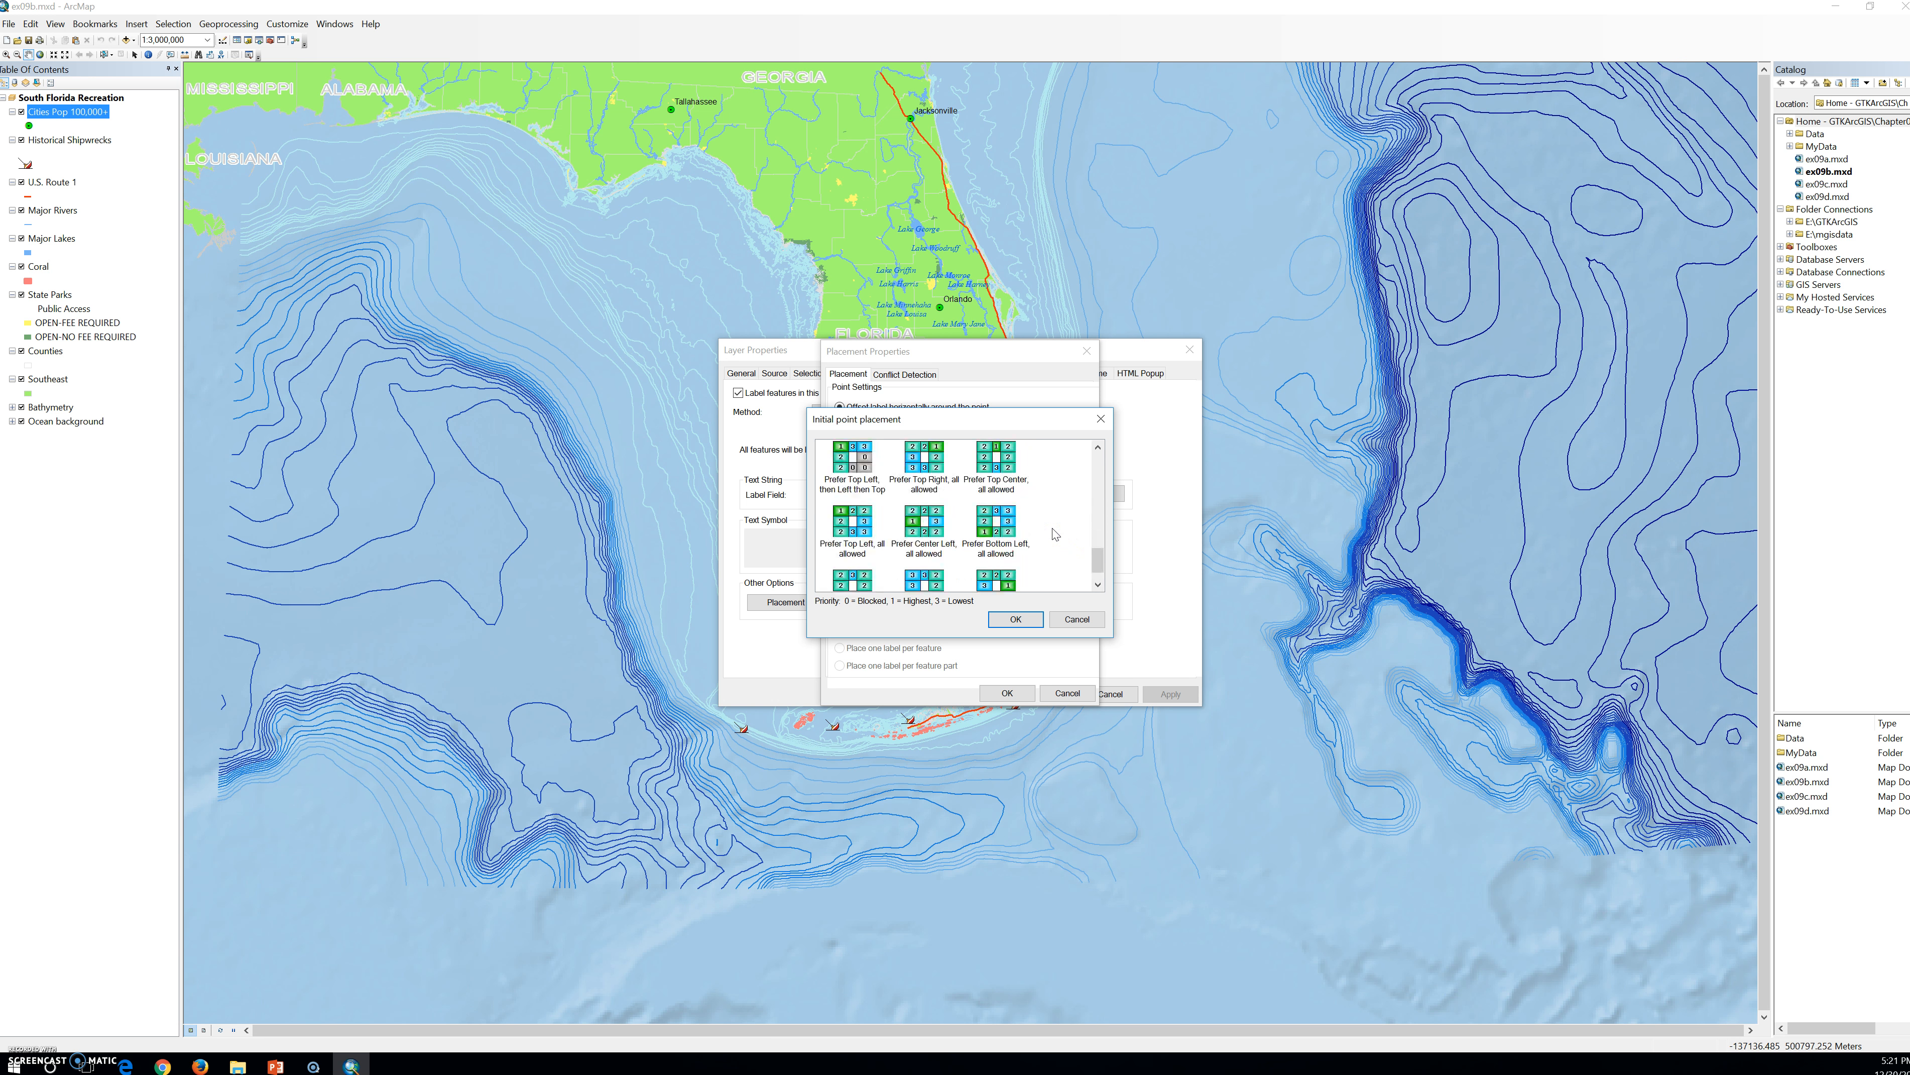
Step: Set the city labels' point placement to Prefer Center Left, all allowed and apply it to the Cities Pop 100,000+ layer
click(926, 527)
click(926, 527)
scroll(926, 527, down, 1)
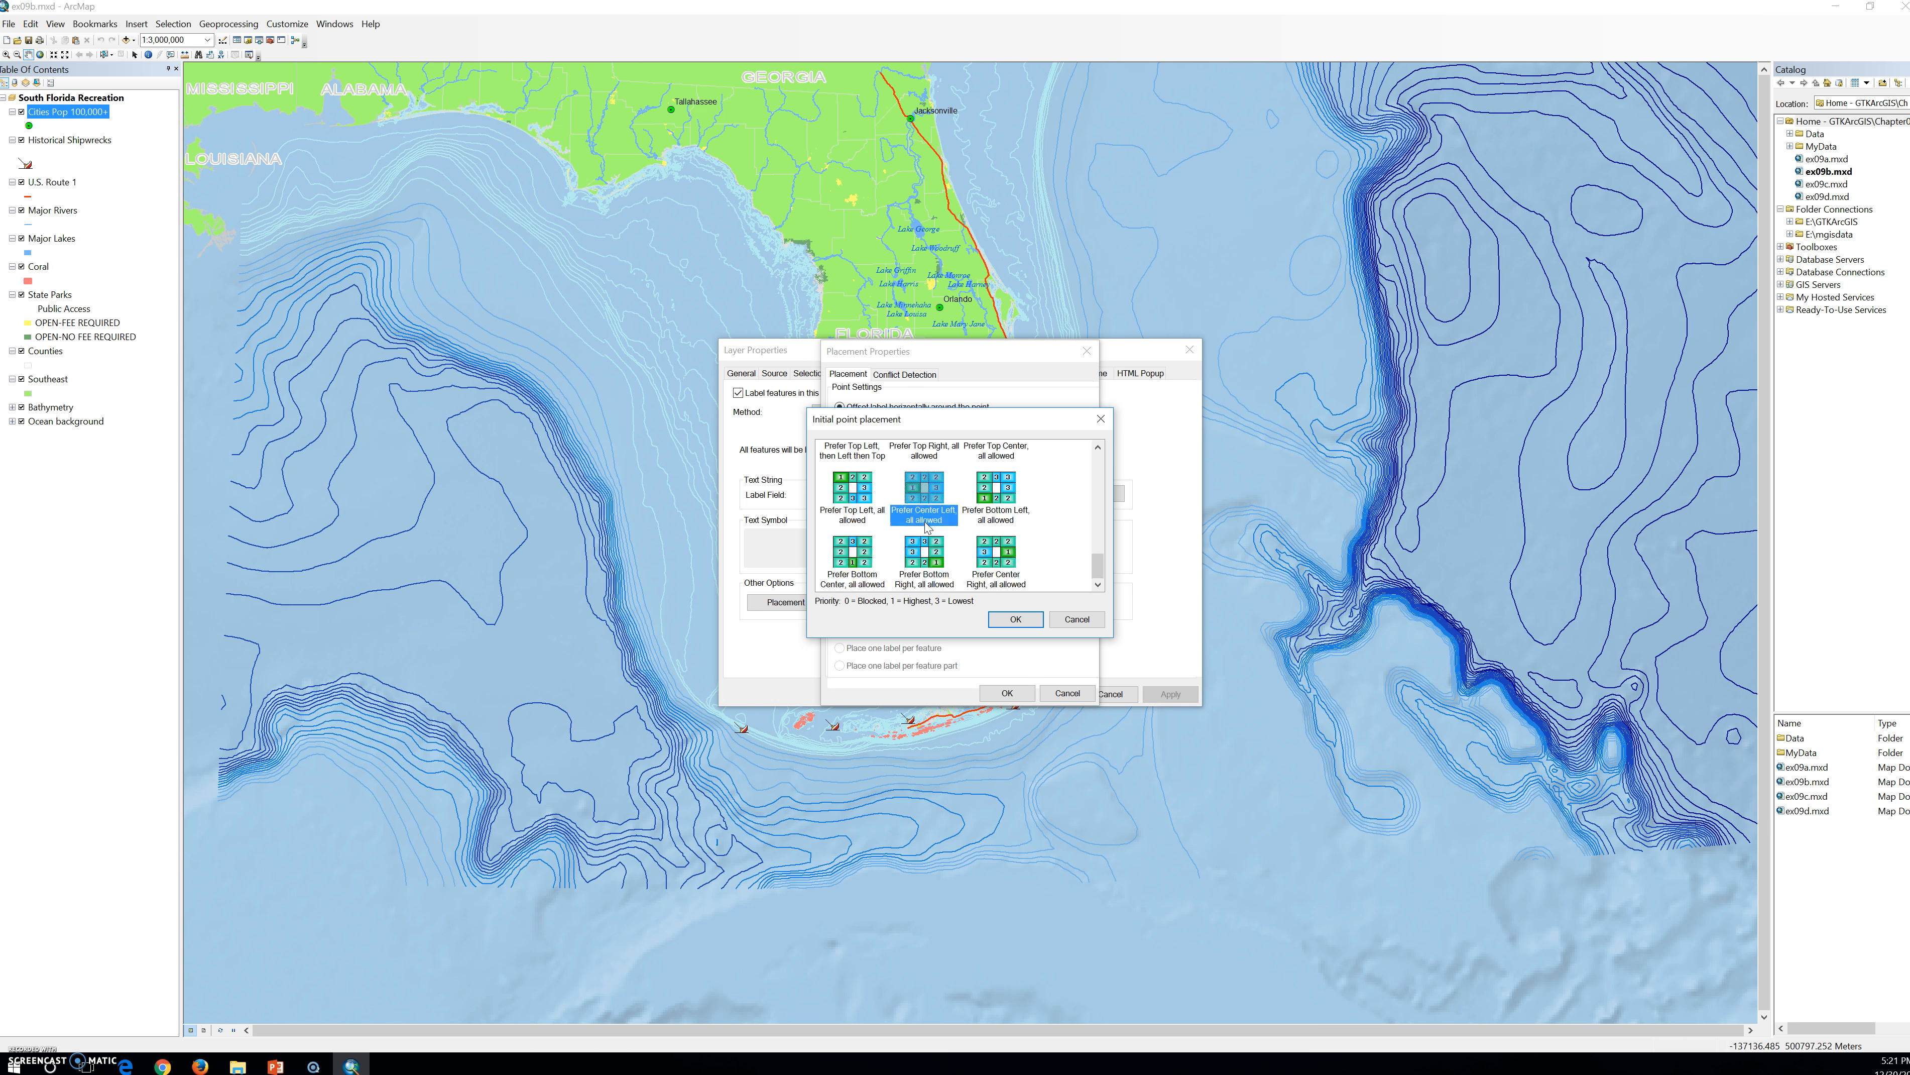
click(949, 509)
click(915, 499)
click(1014, 619)
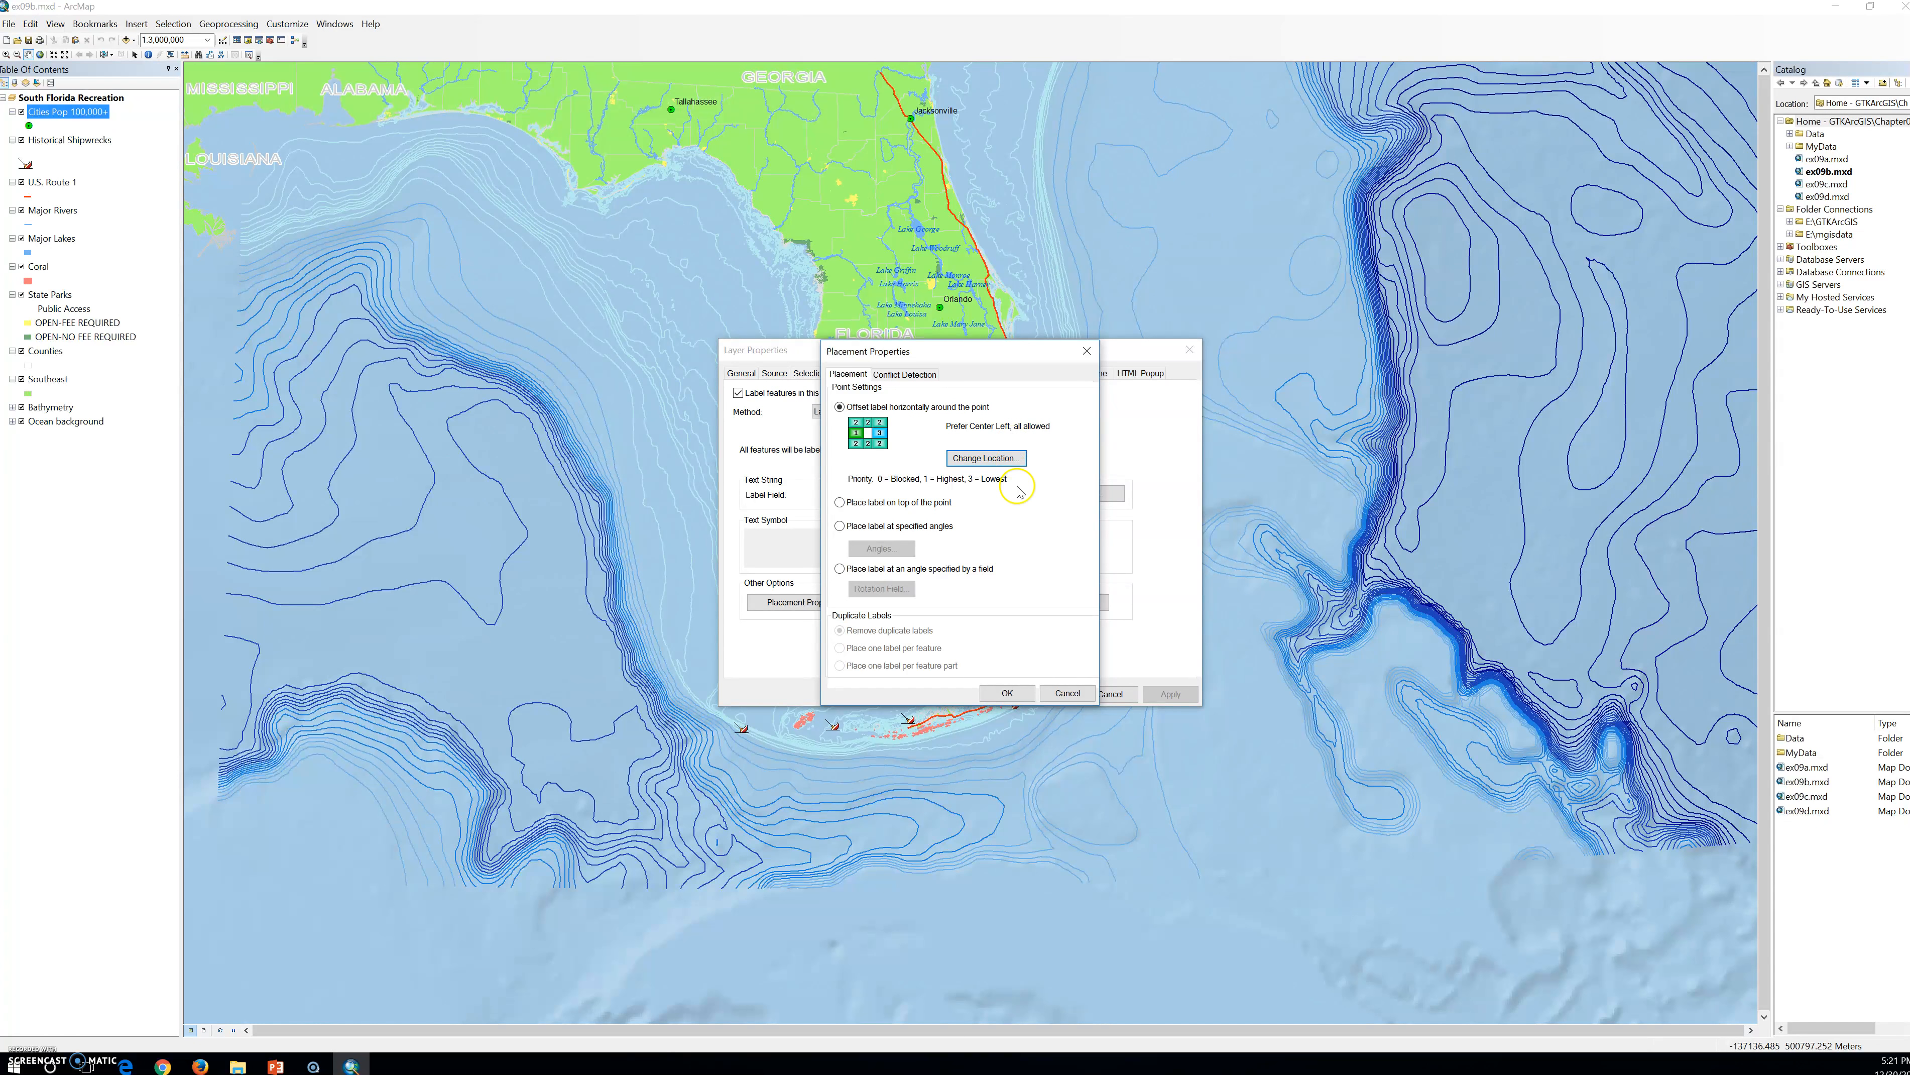
click(1008, 700)
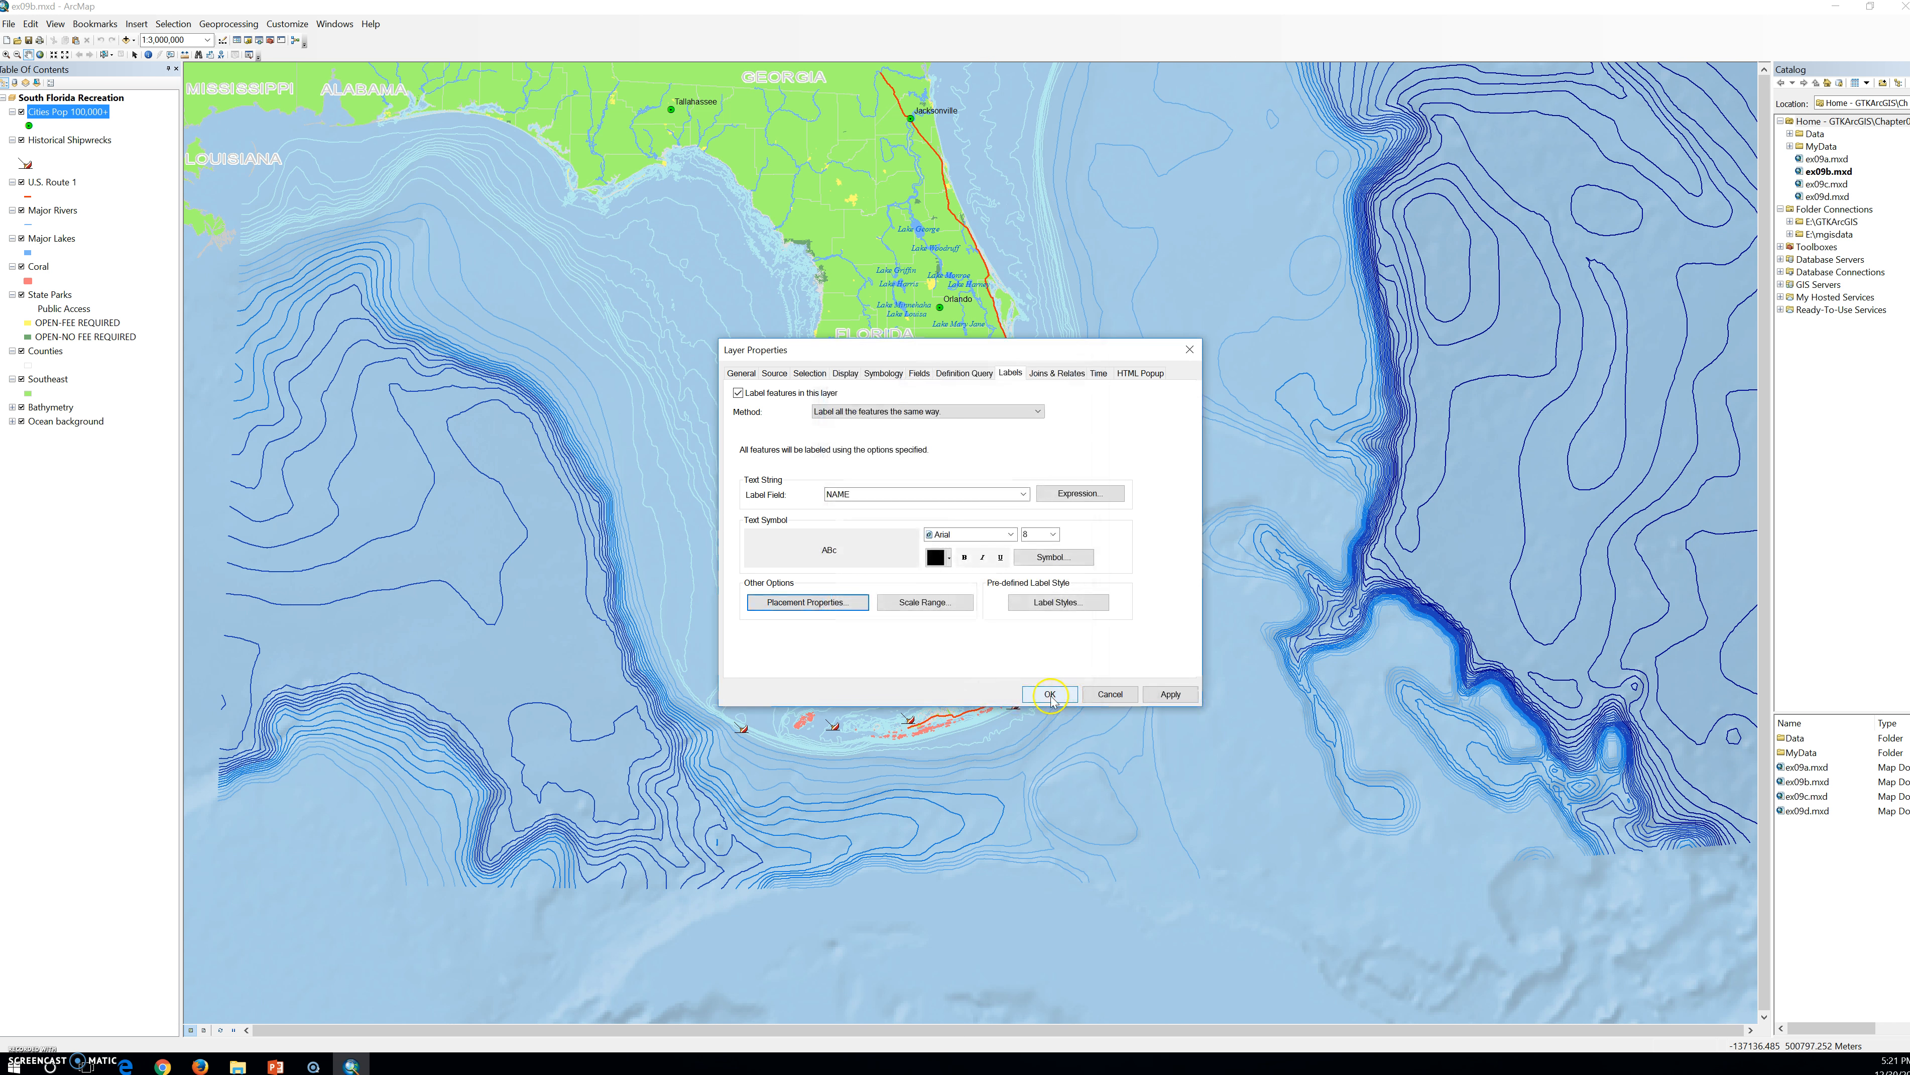
click(1050, 694)
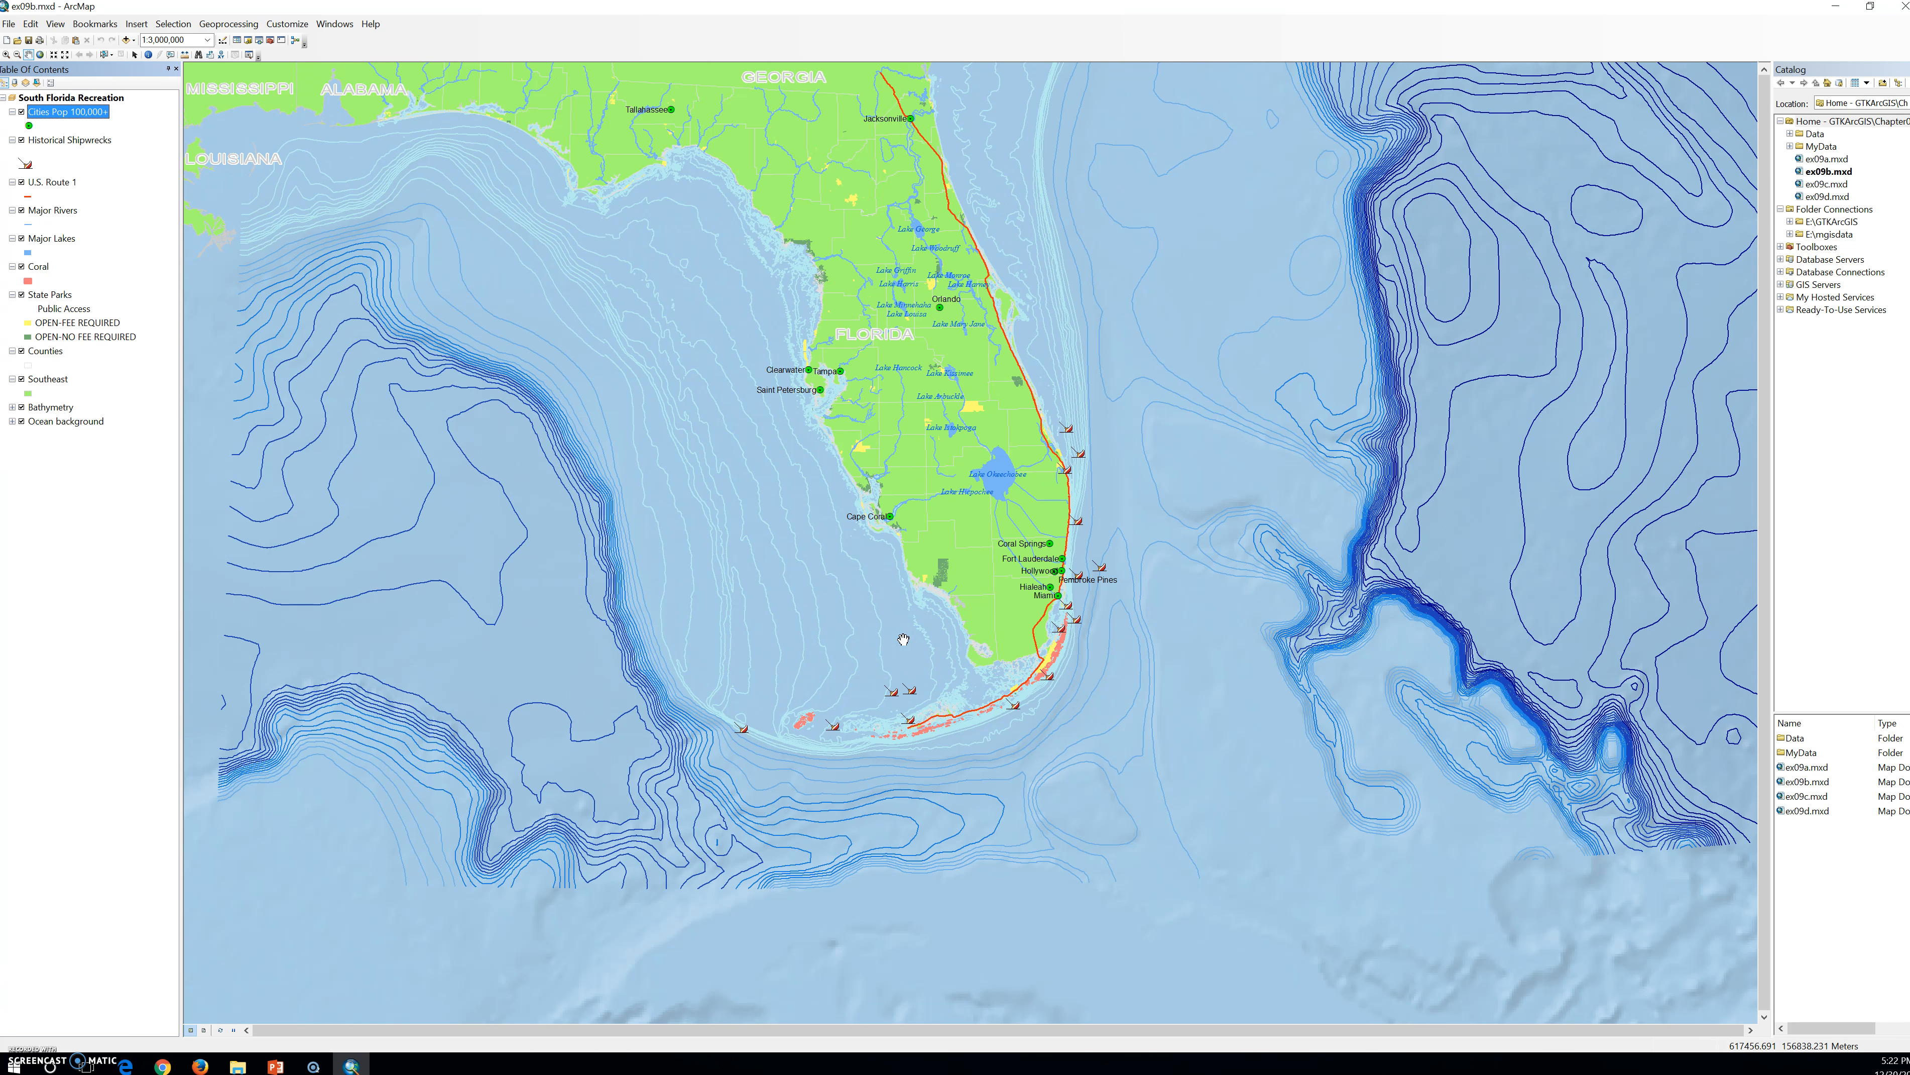
Step: Examine the city label placement up close along the southeast Florida coast around Hollywood and Pembroke Pines
scroll(1079, 617, up, 3)
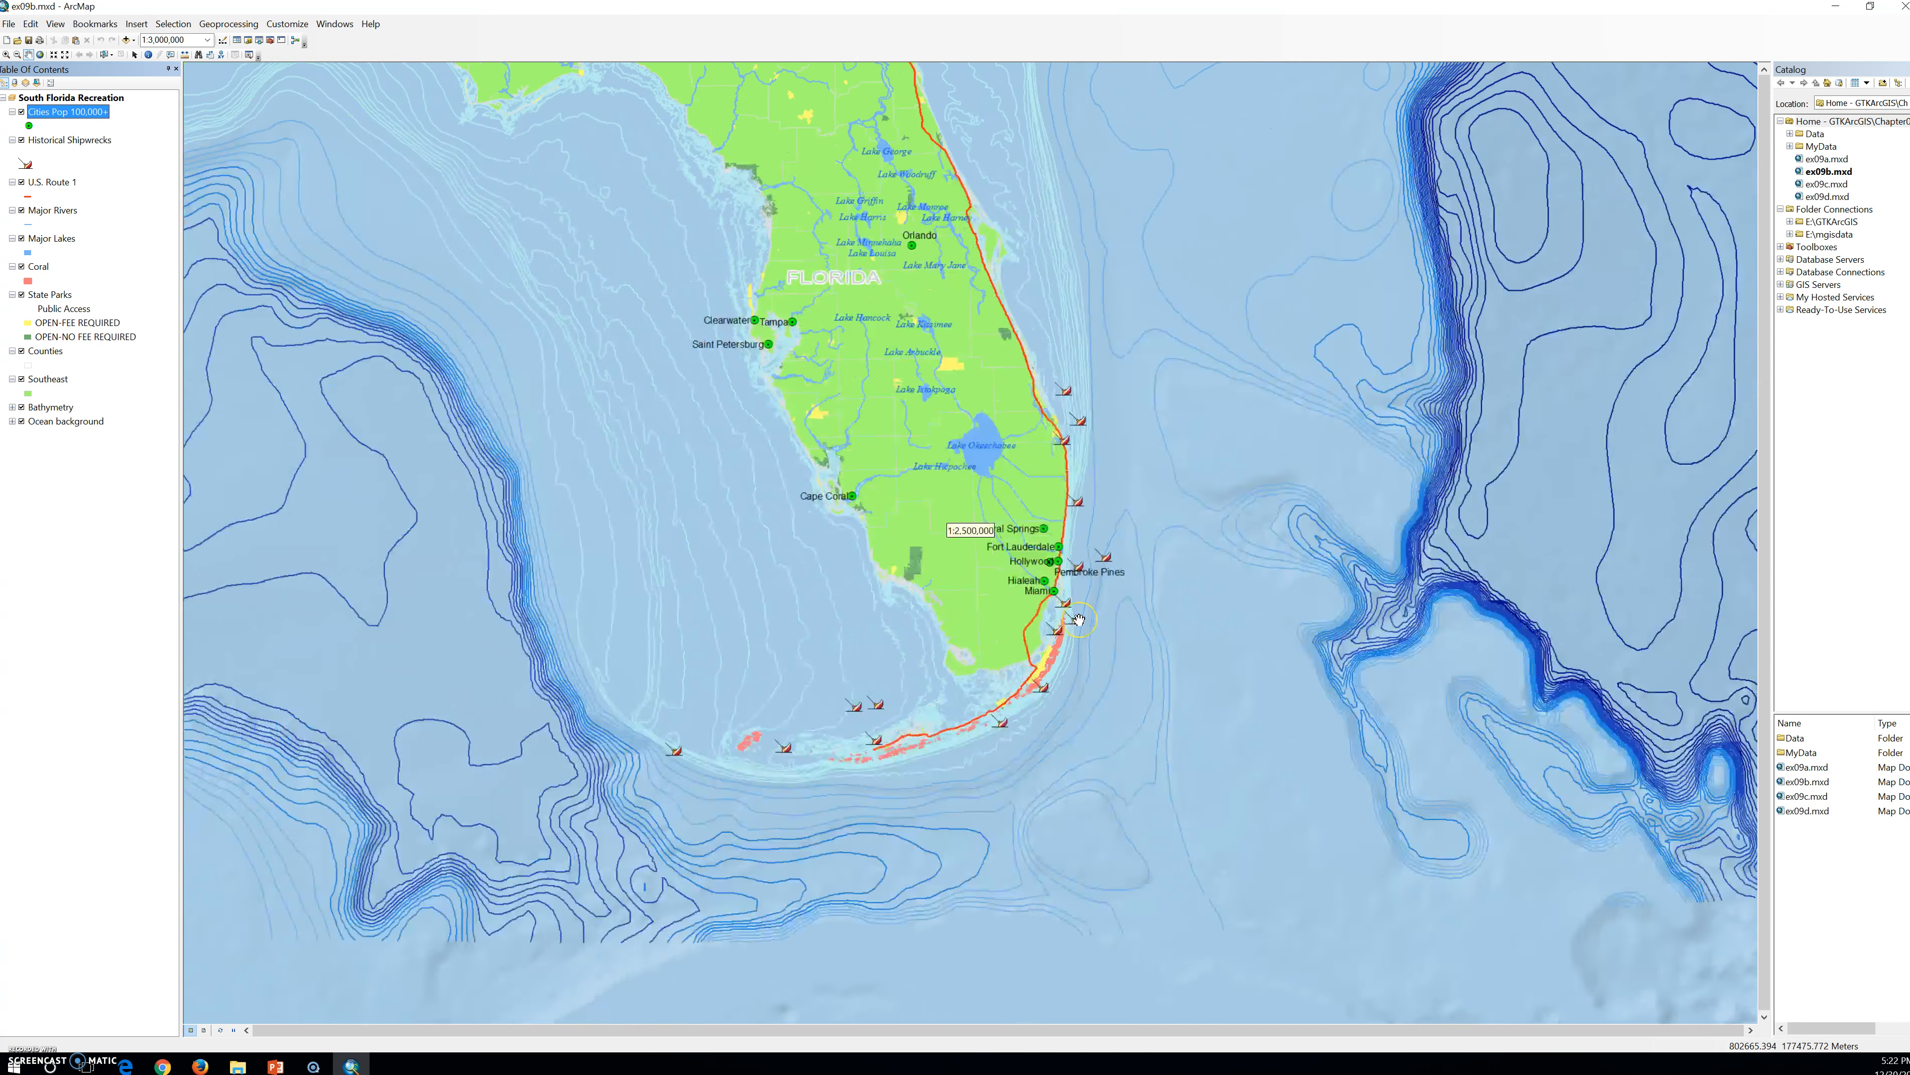
scroll(1079, 617, up, 3)
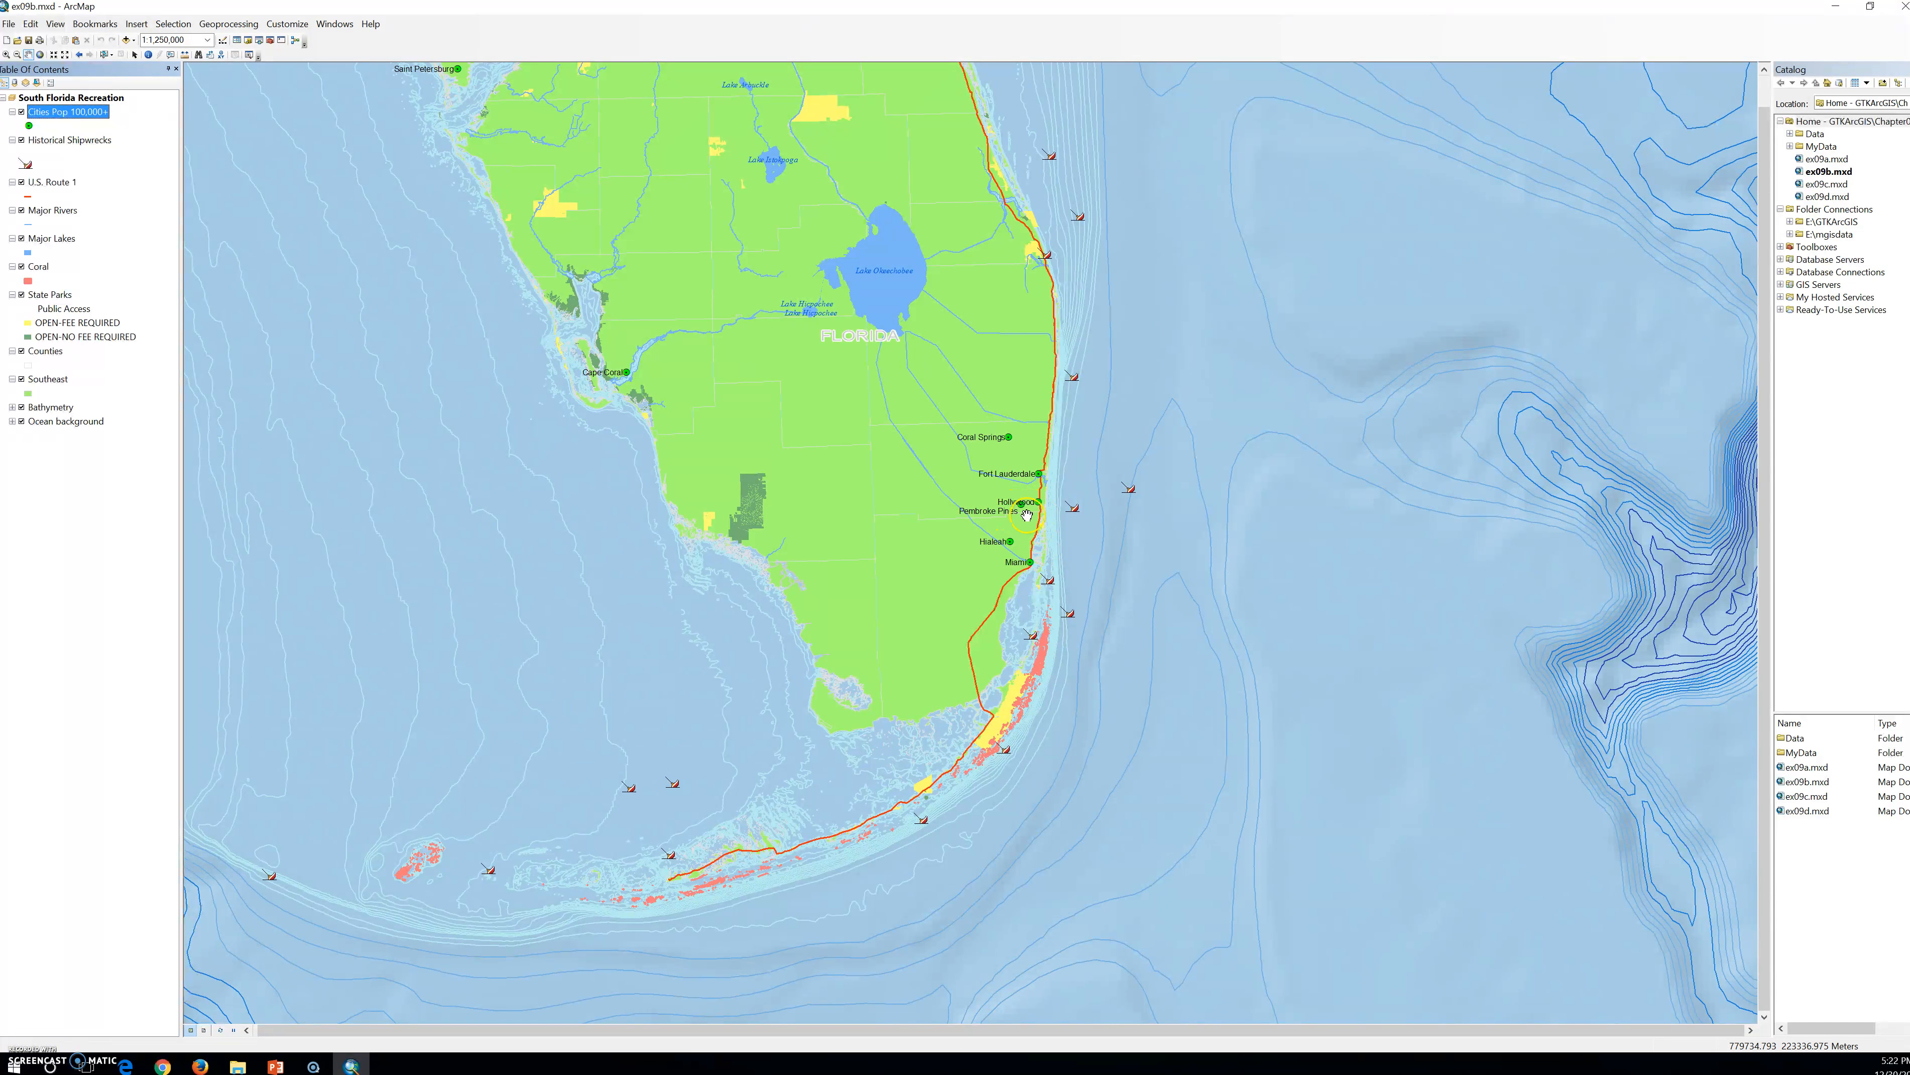
scroll(1027, 515, up, 3)
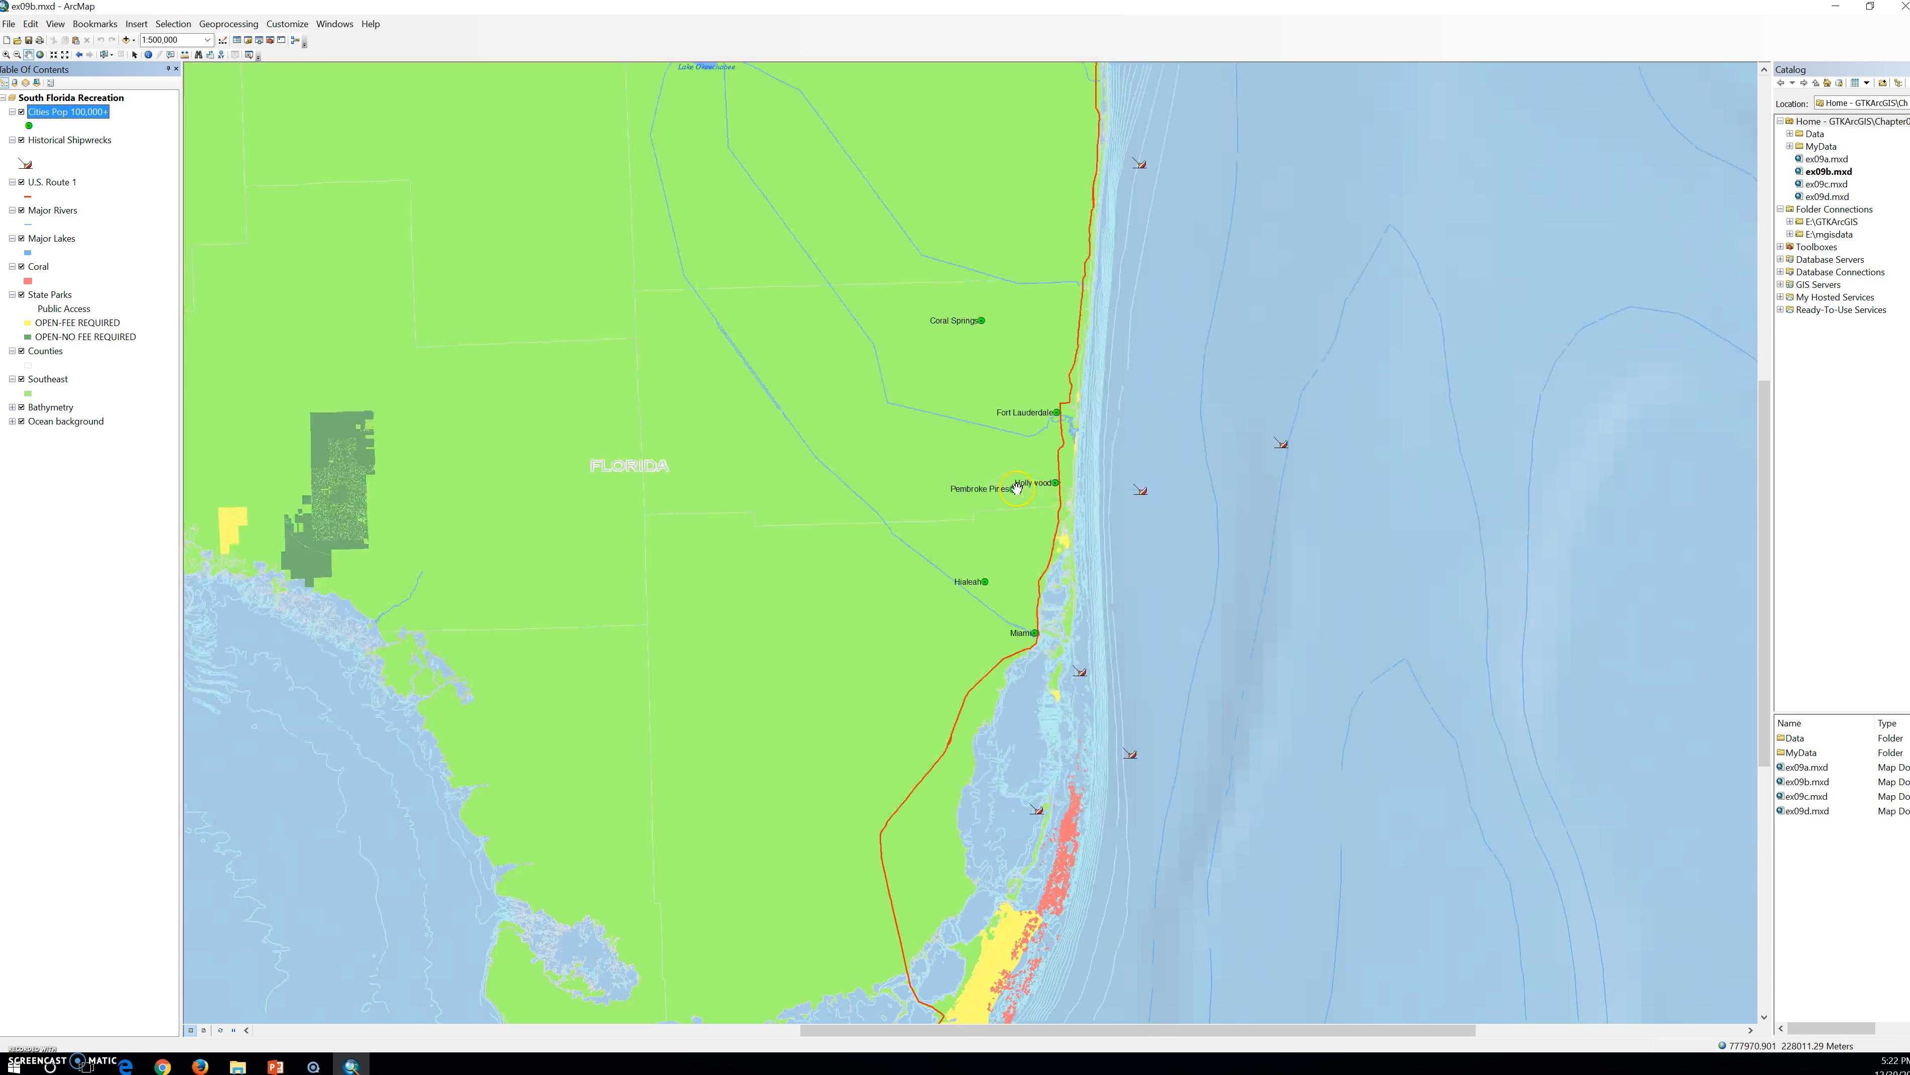
scroll(1030, 485, up, 1)
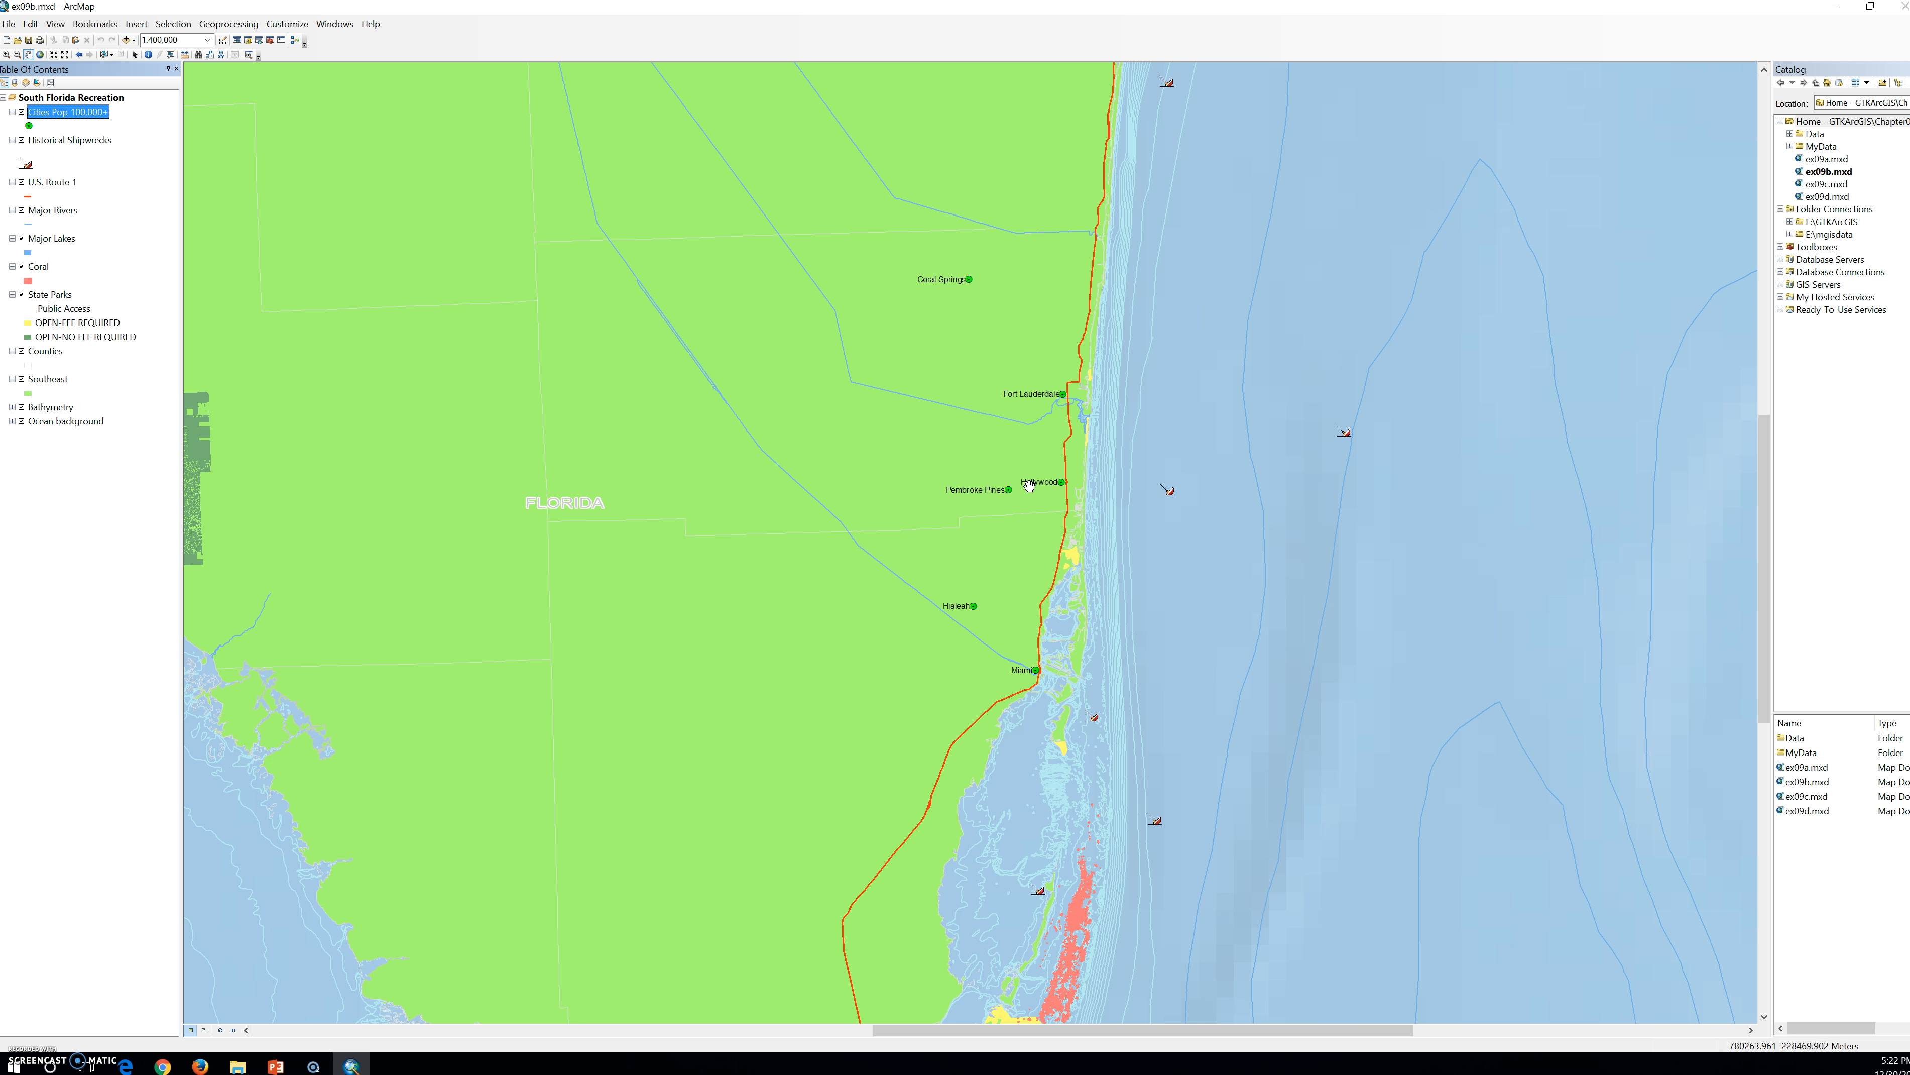
click(1008, 475)
click(1081, 500)
Step: Zoom to the Major Rivers layer and turn on labels for its features
right_click(53, 213)
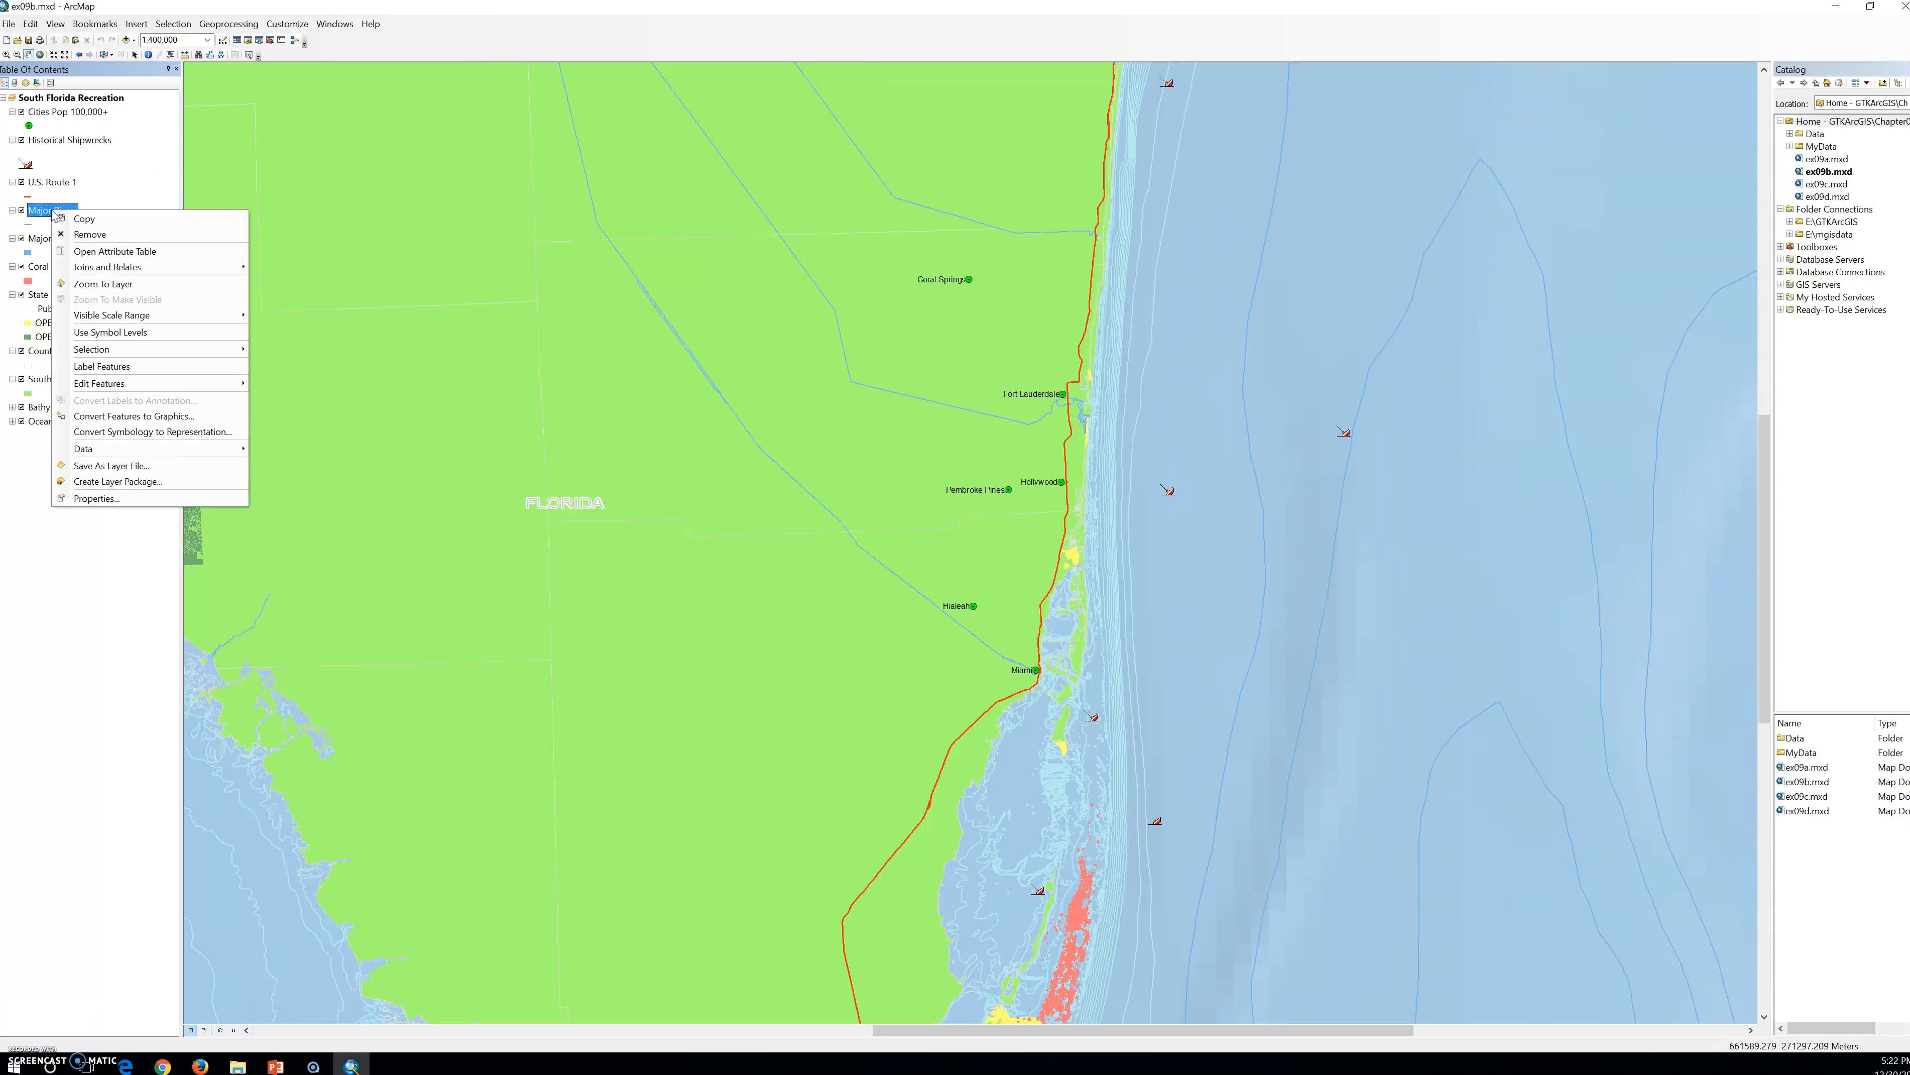
click(89, 305)
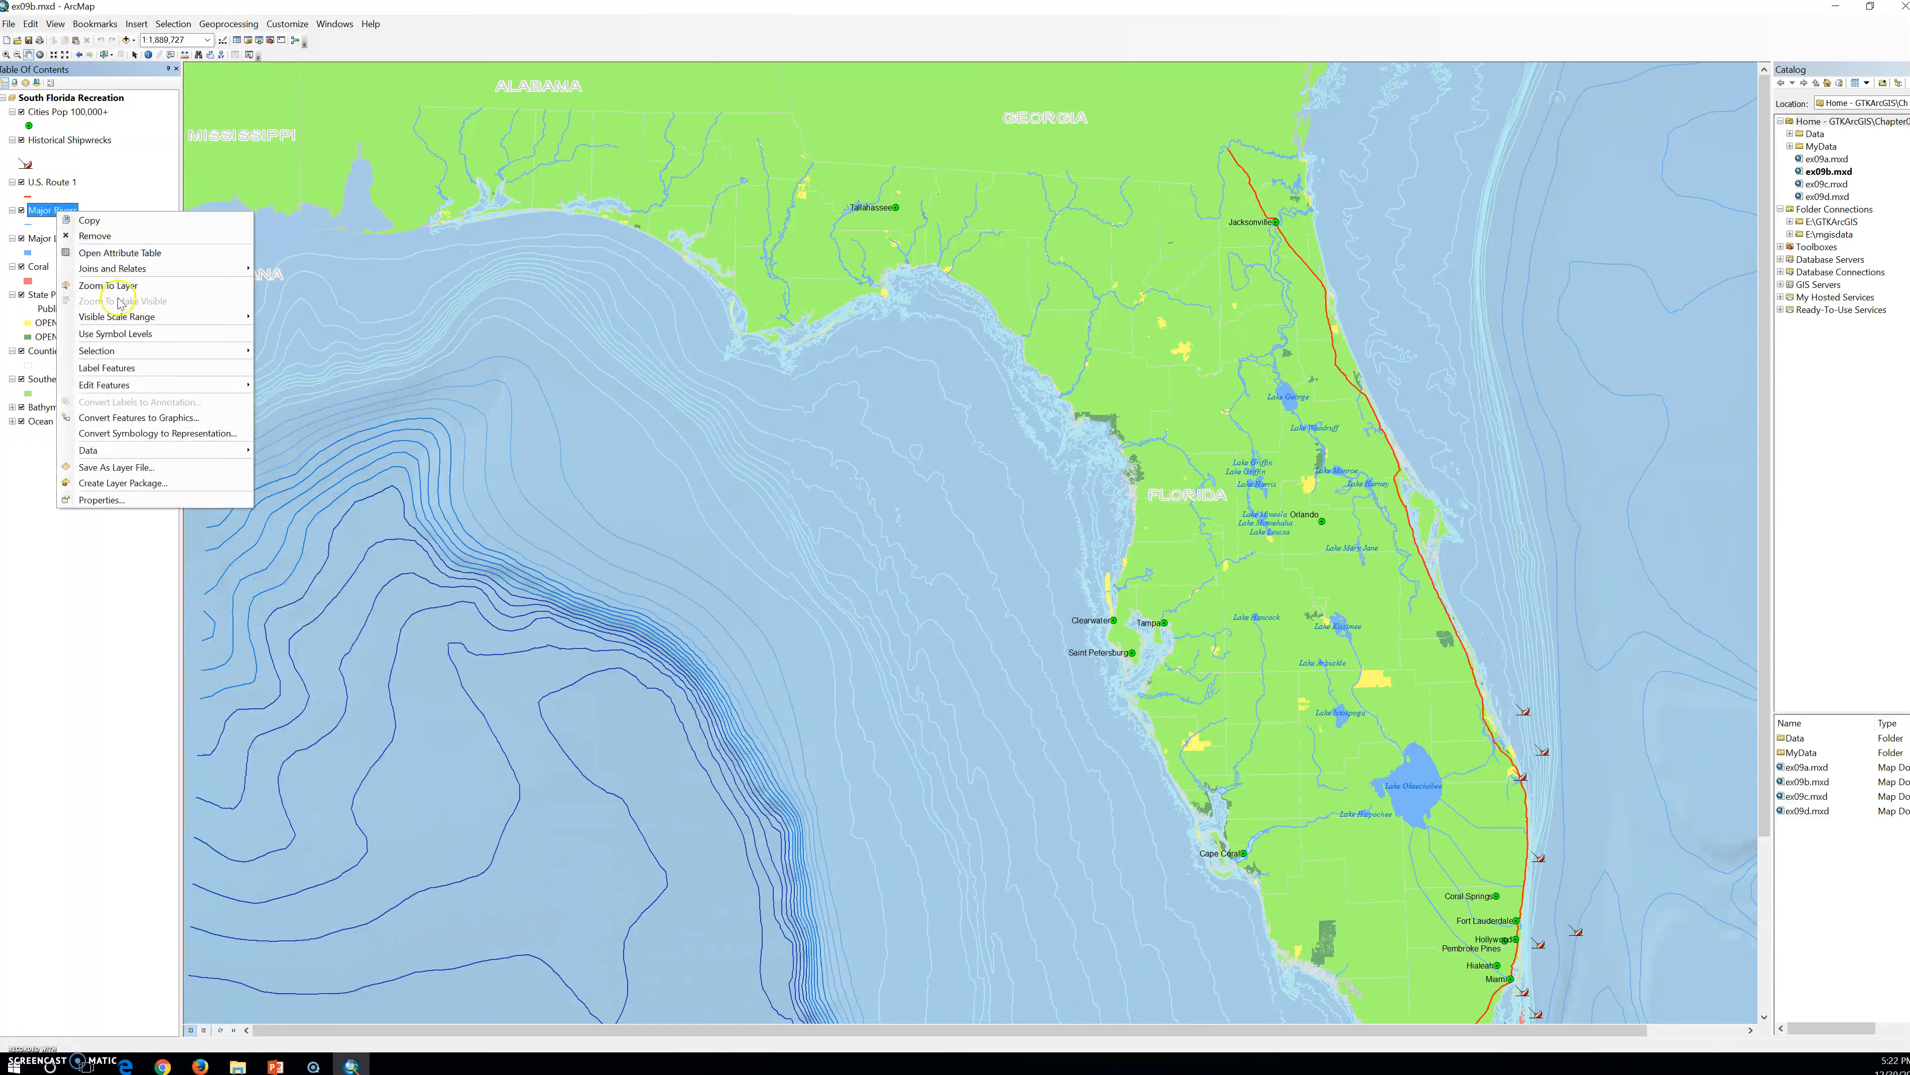
click(111, 371)
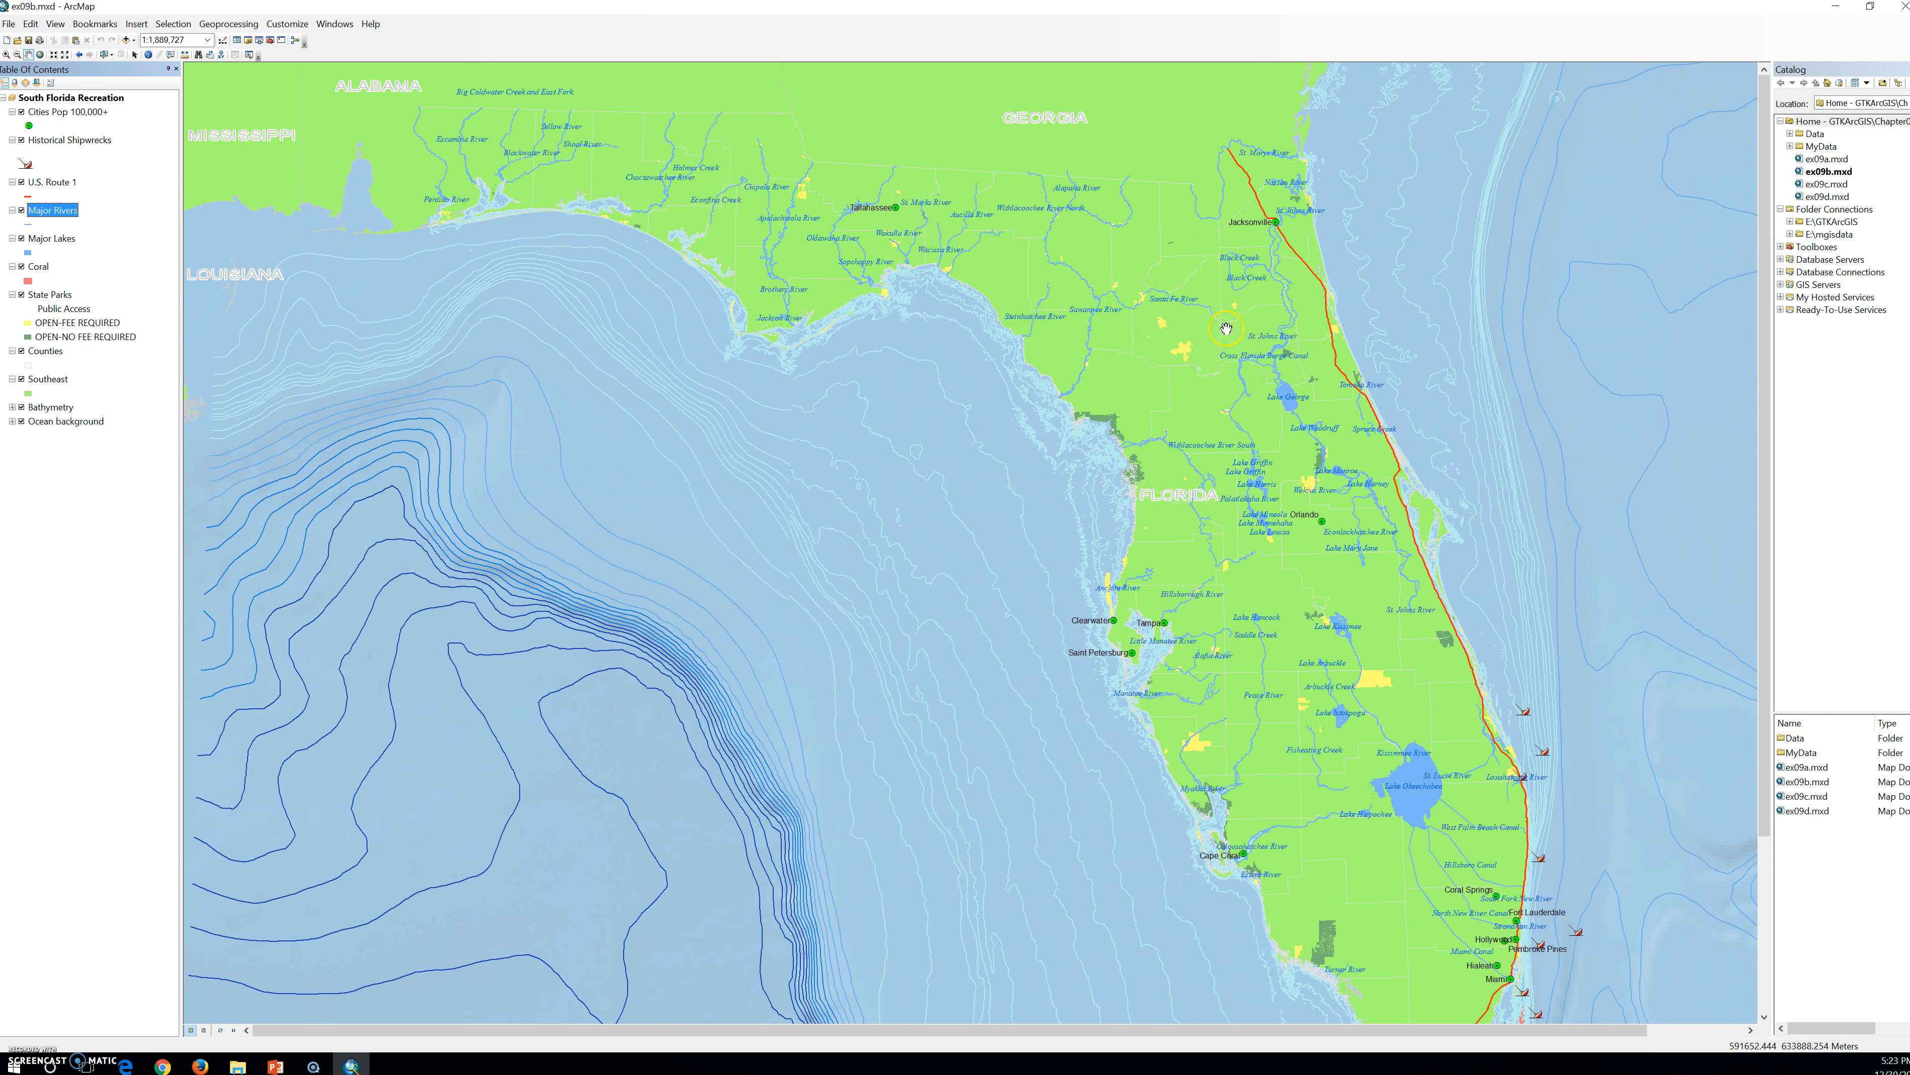
scroll(1127, 391, up, 5)
scroll(1146, 374, up, 3)
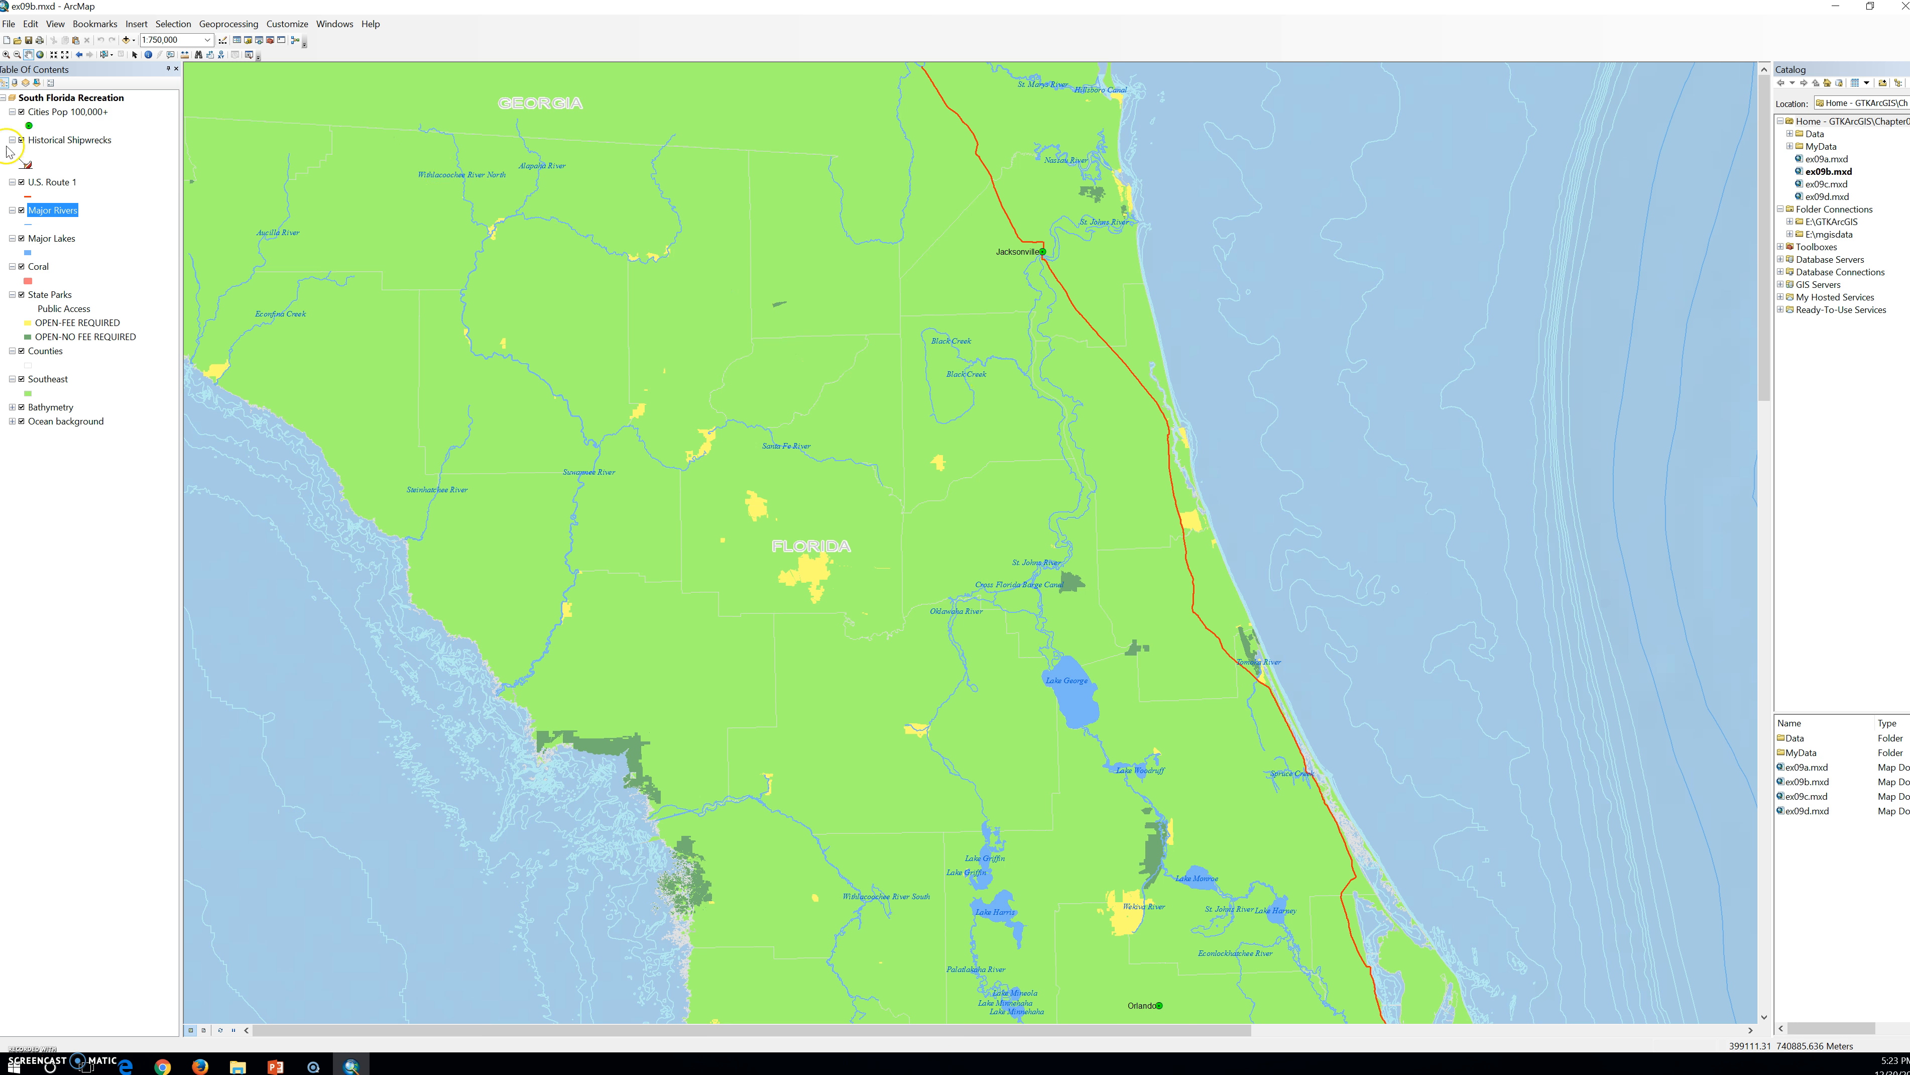
double_click(45, 211)
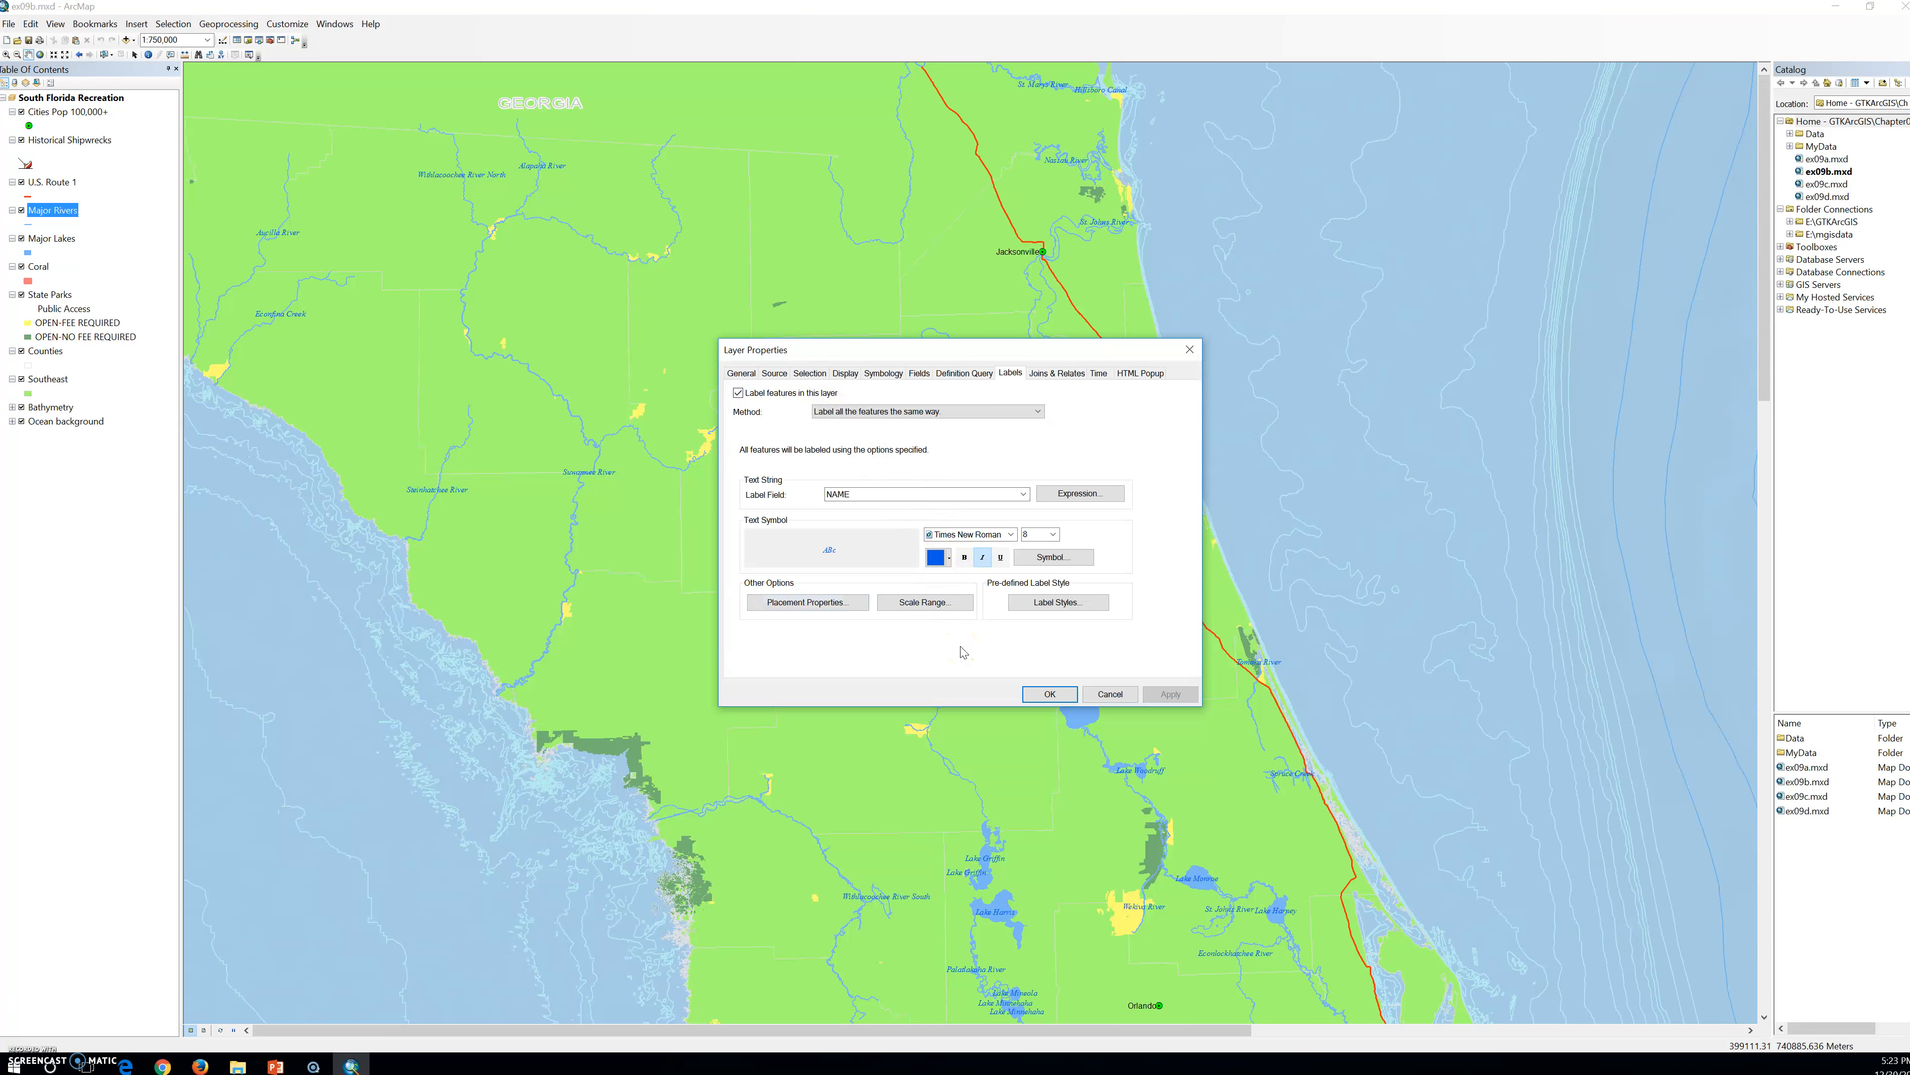
click(1165, 694)
click(1047, 693)
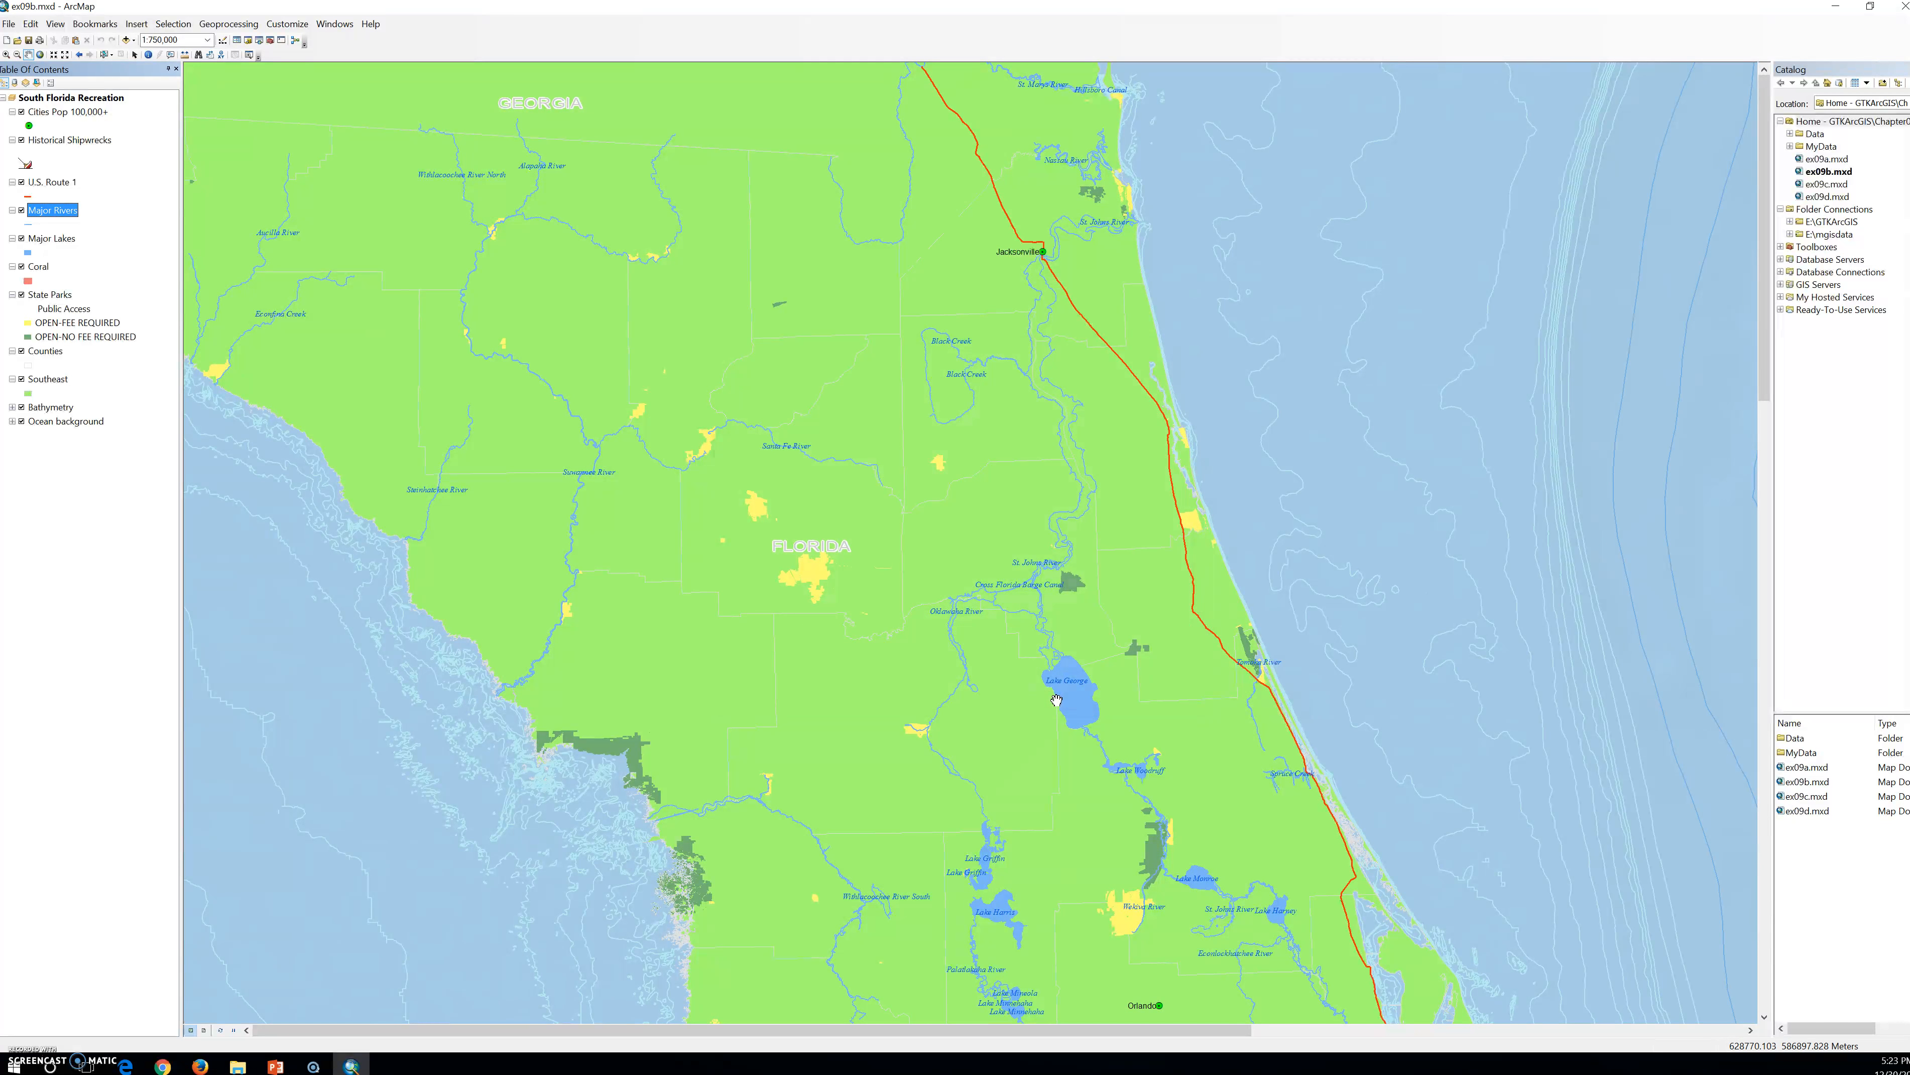
Step: Set the Major Rivers label placement to Curved orientation and Above the line only, keeping Remove duplicate labels selected
click(60, 214)
double_click(60, 214)
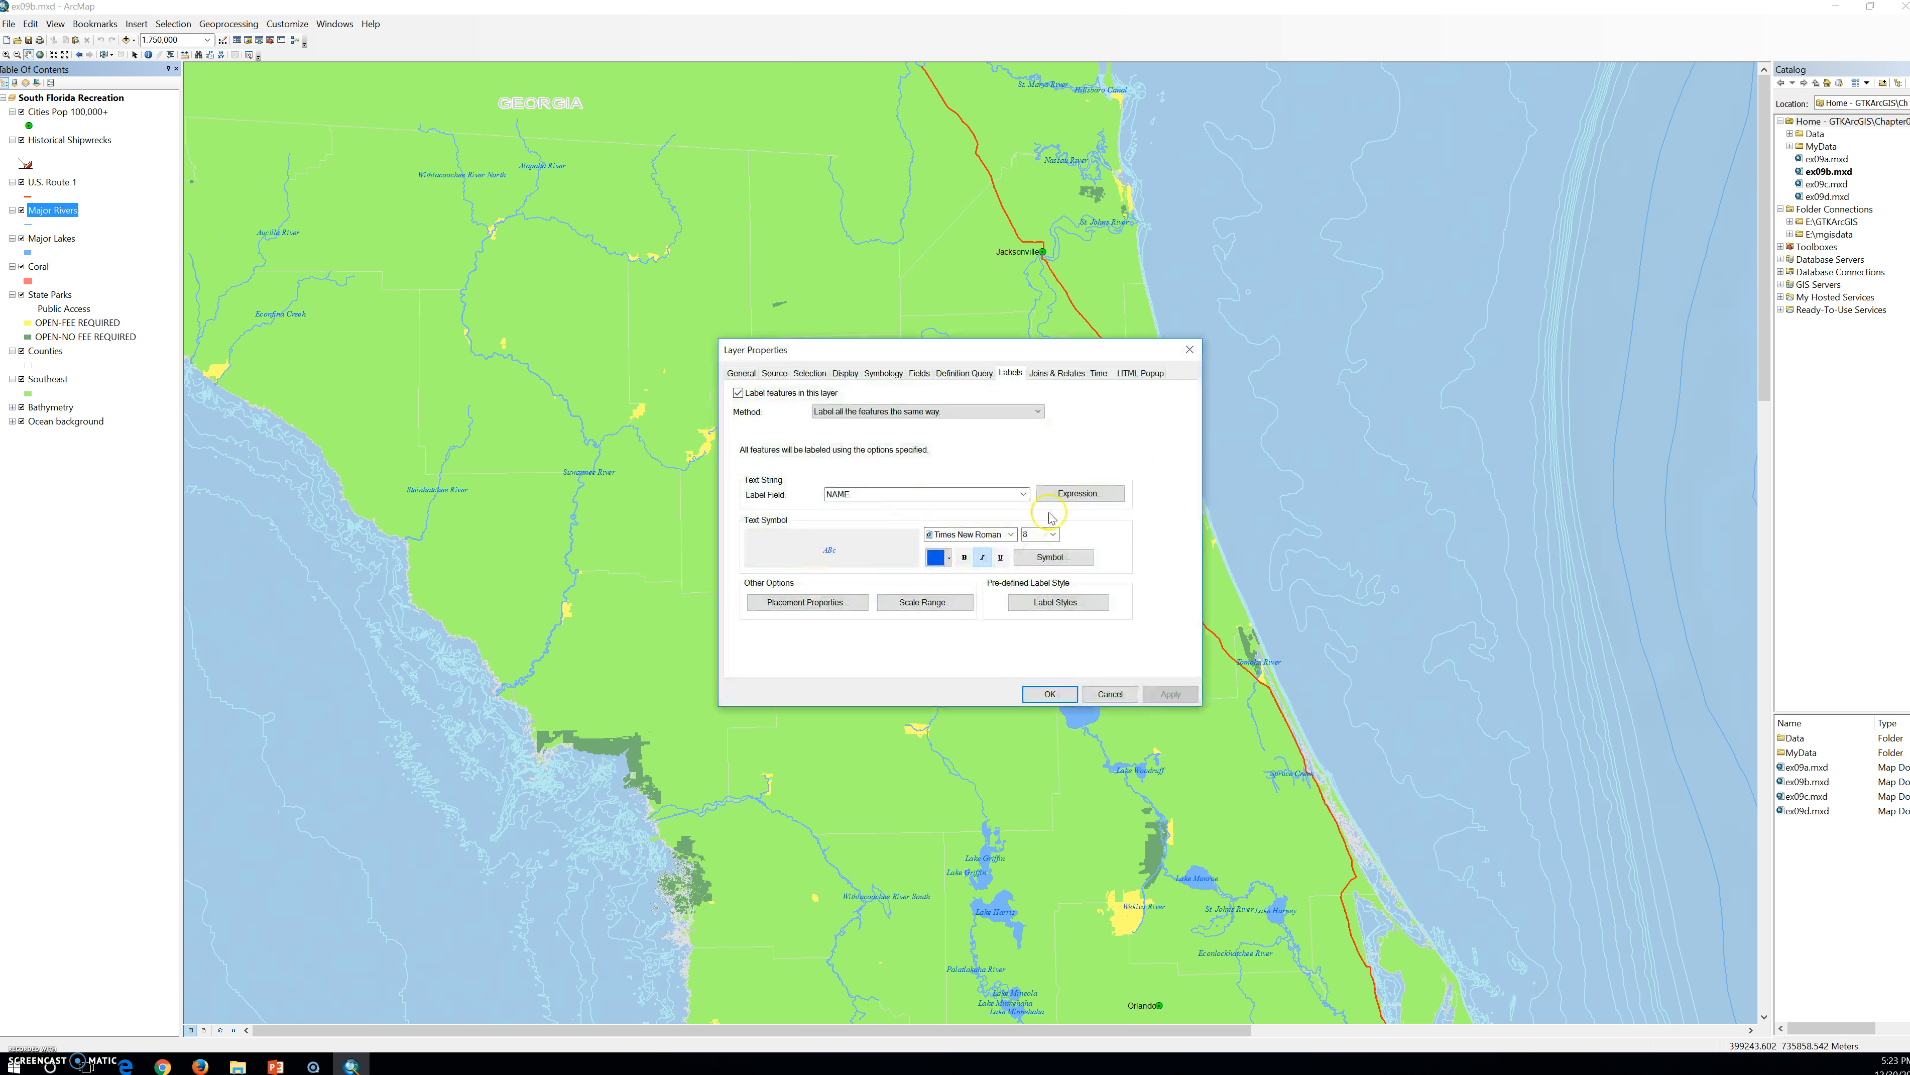
click(793, 605)
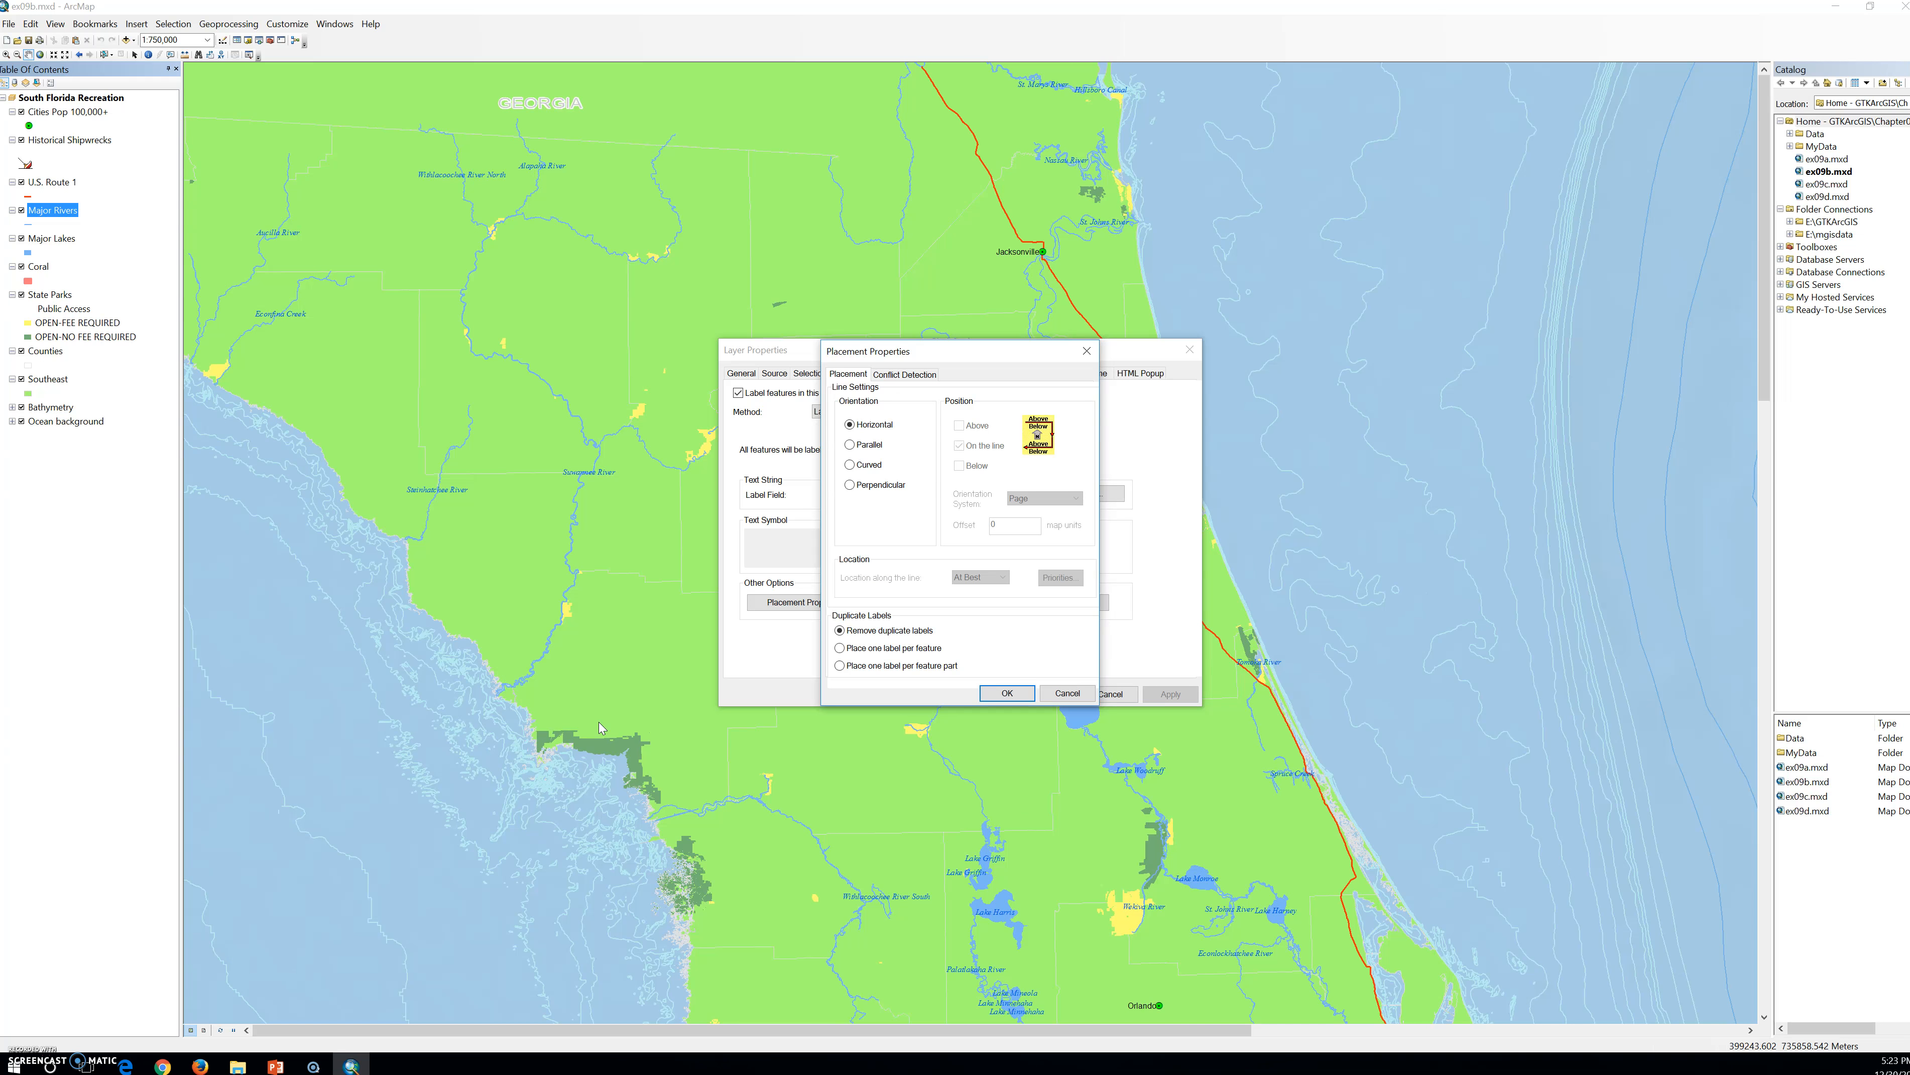
click(848, 464)
click(858, 466)
click(960, 428)
click(959, 446)
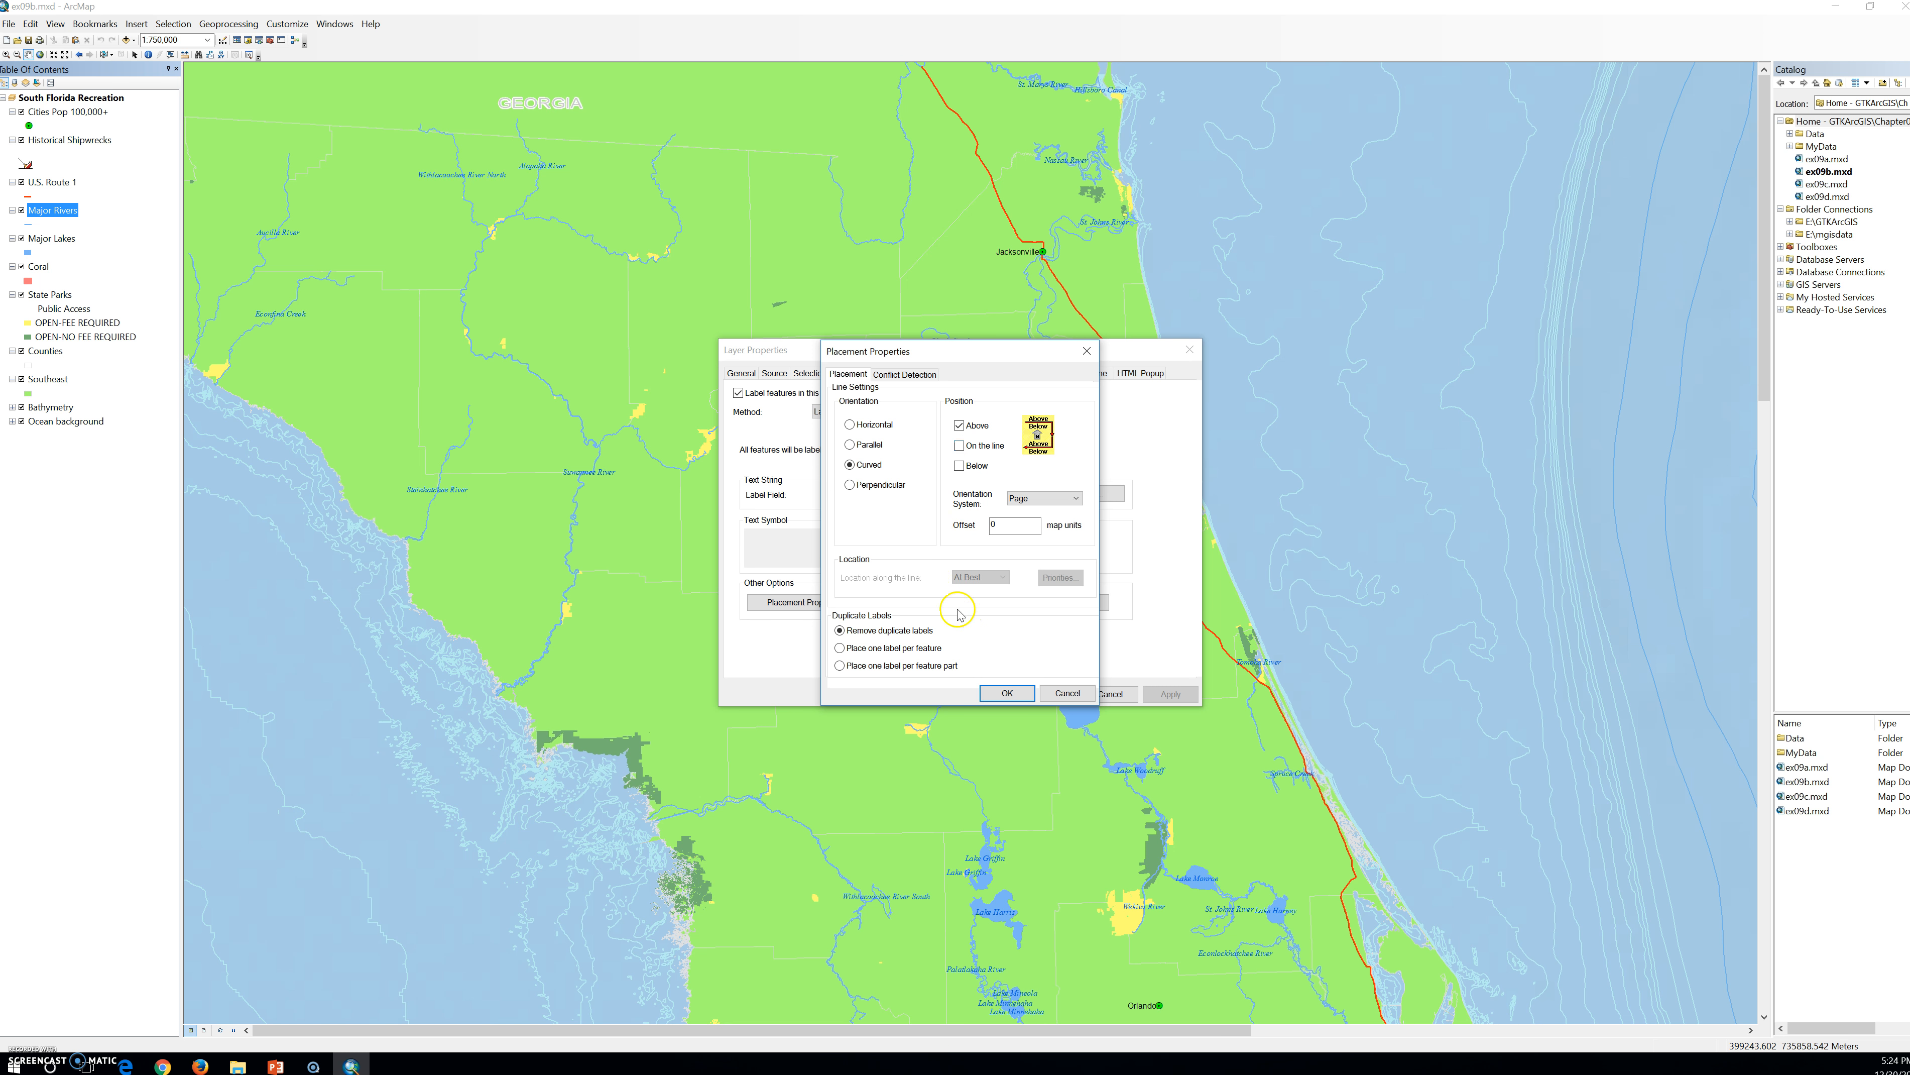
click(888, 635)
click(888, 639)
click(1008, 693)
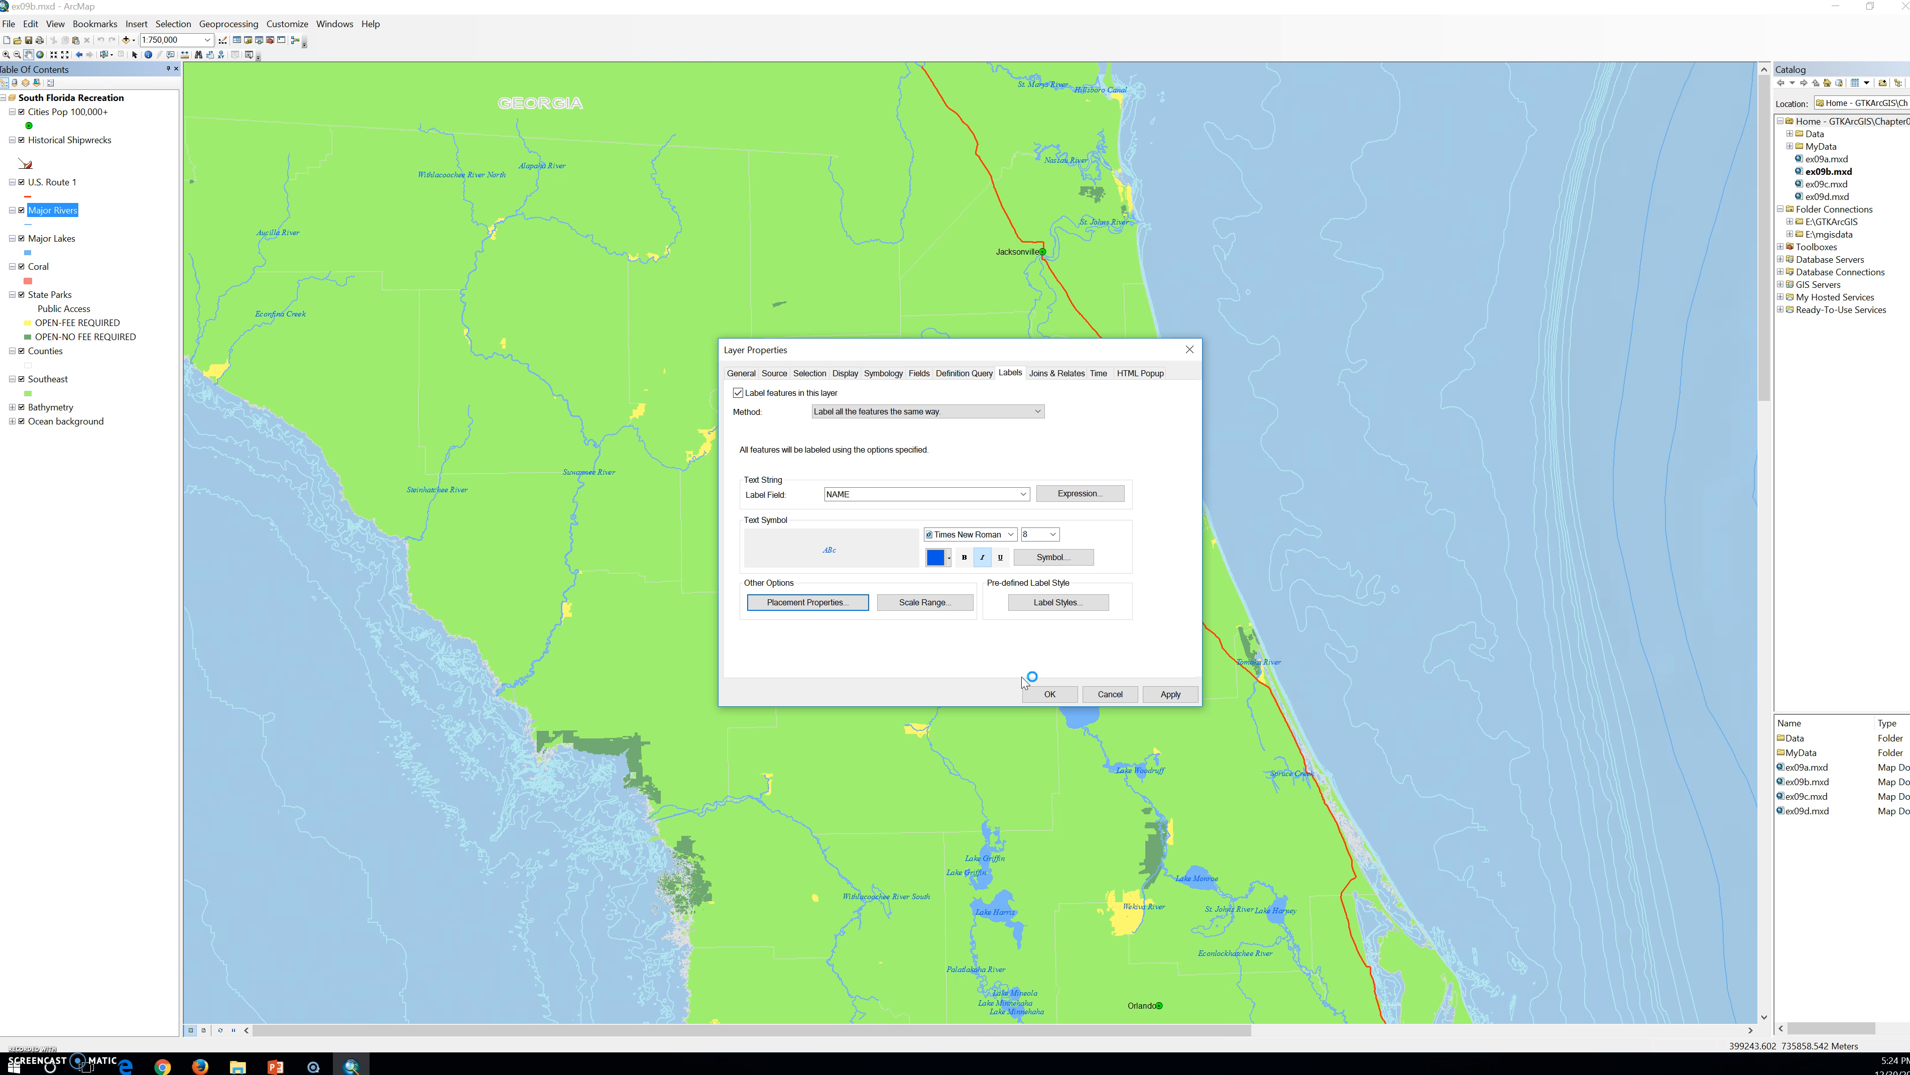
click(1026, 679)
click(1037, 662)
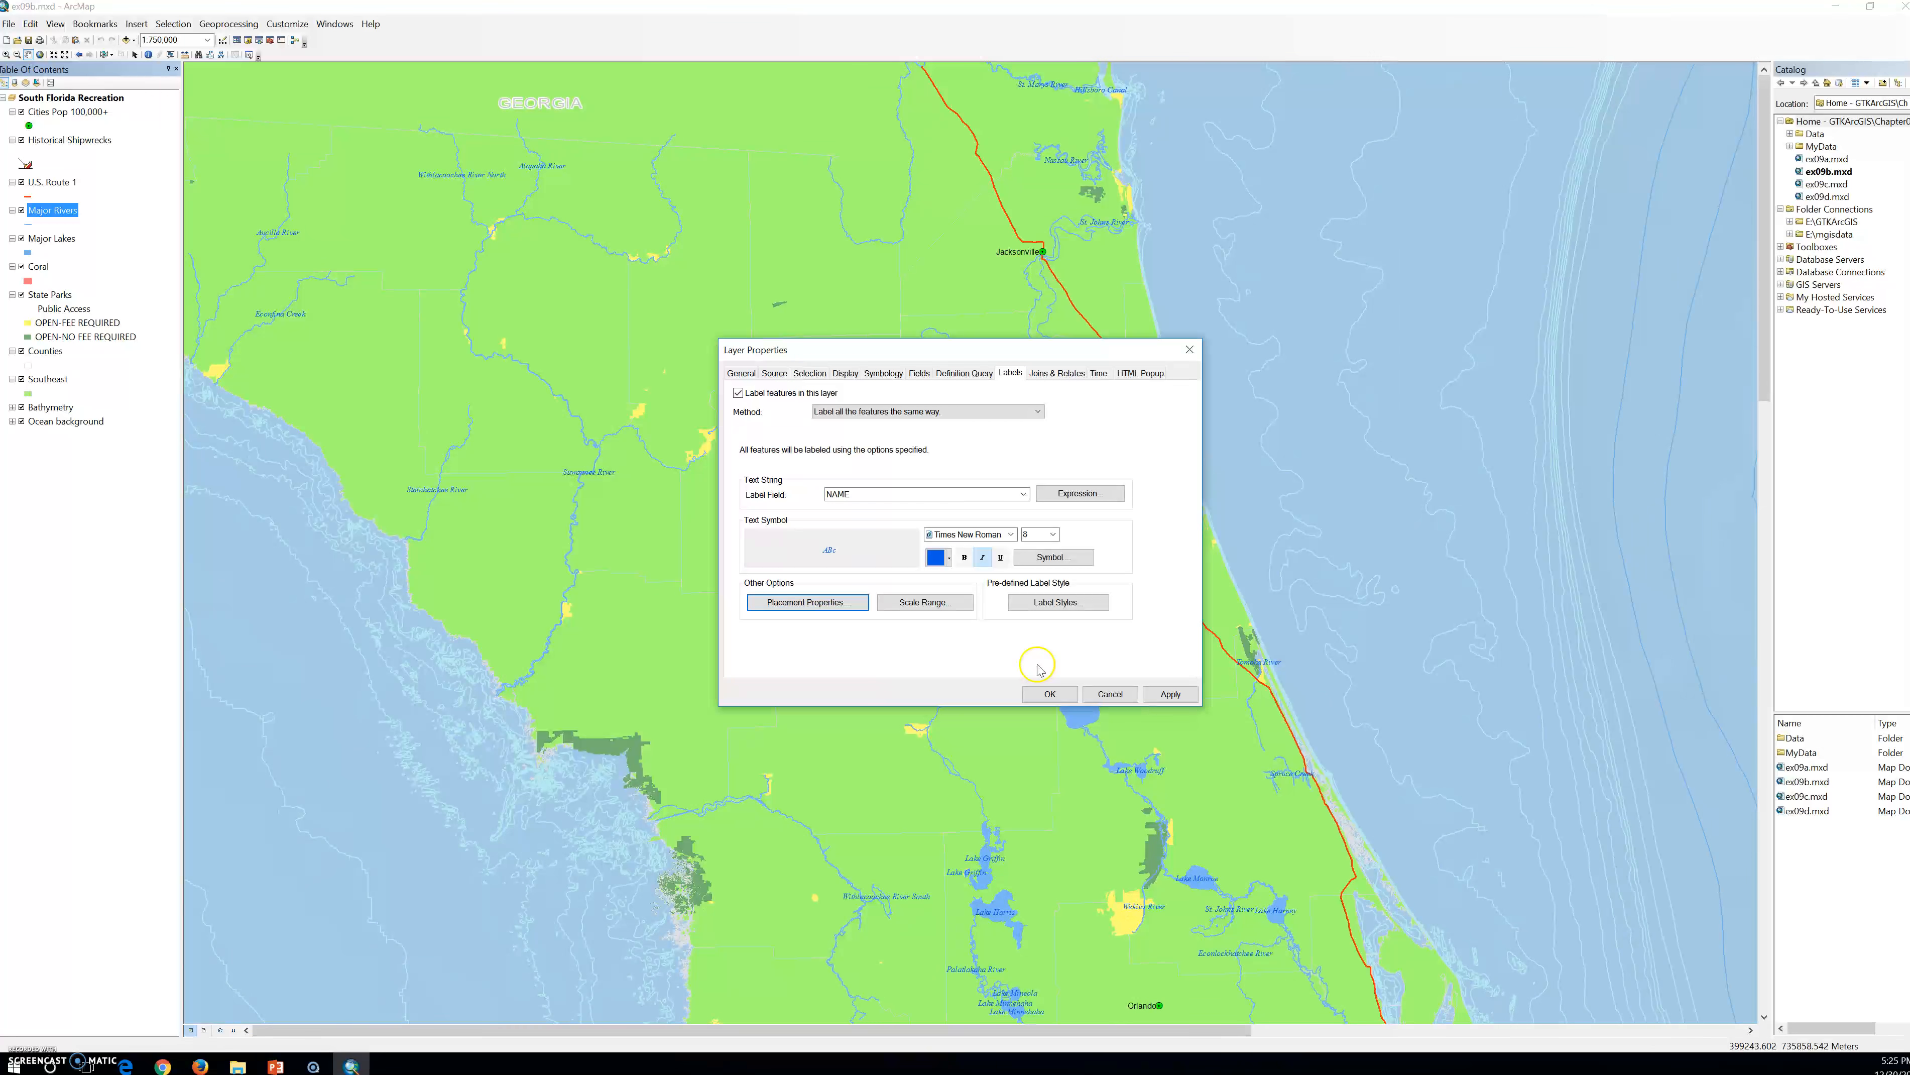